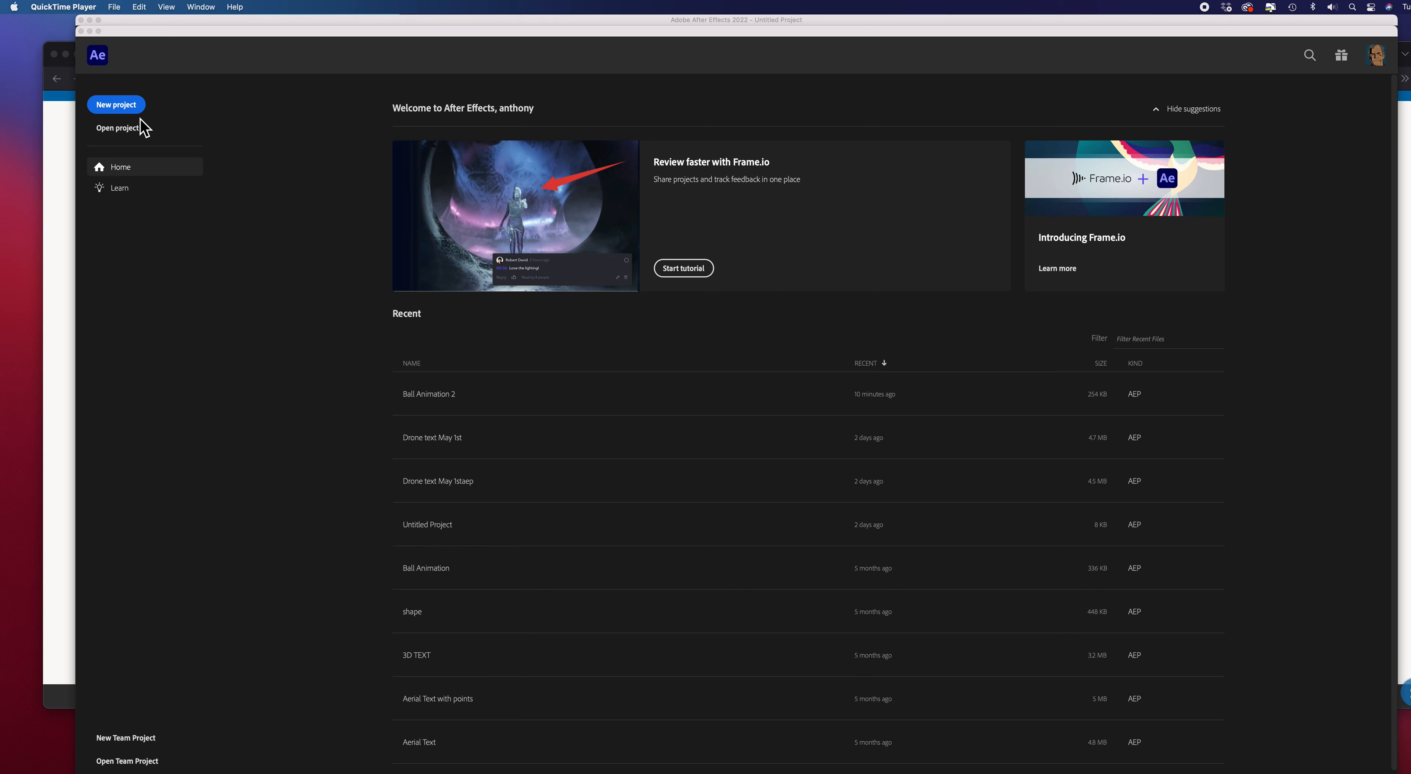
Start a new project and set up a composition named Animated Shape with the HDTV 1080 29.97 preset
left_click(128, 111)
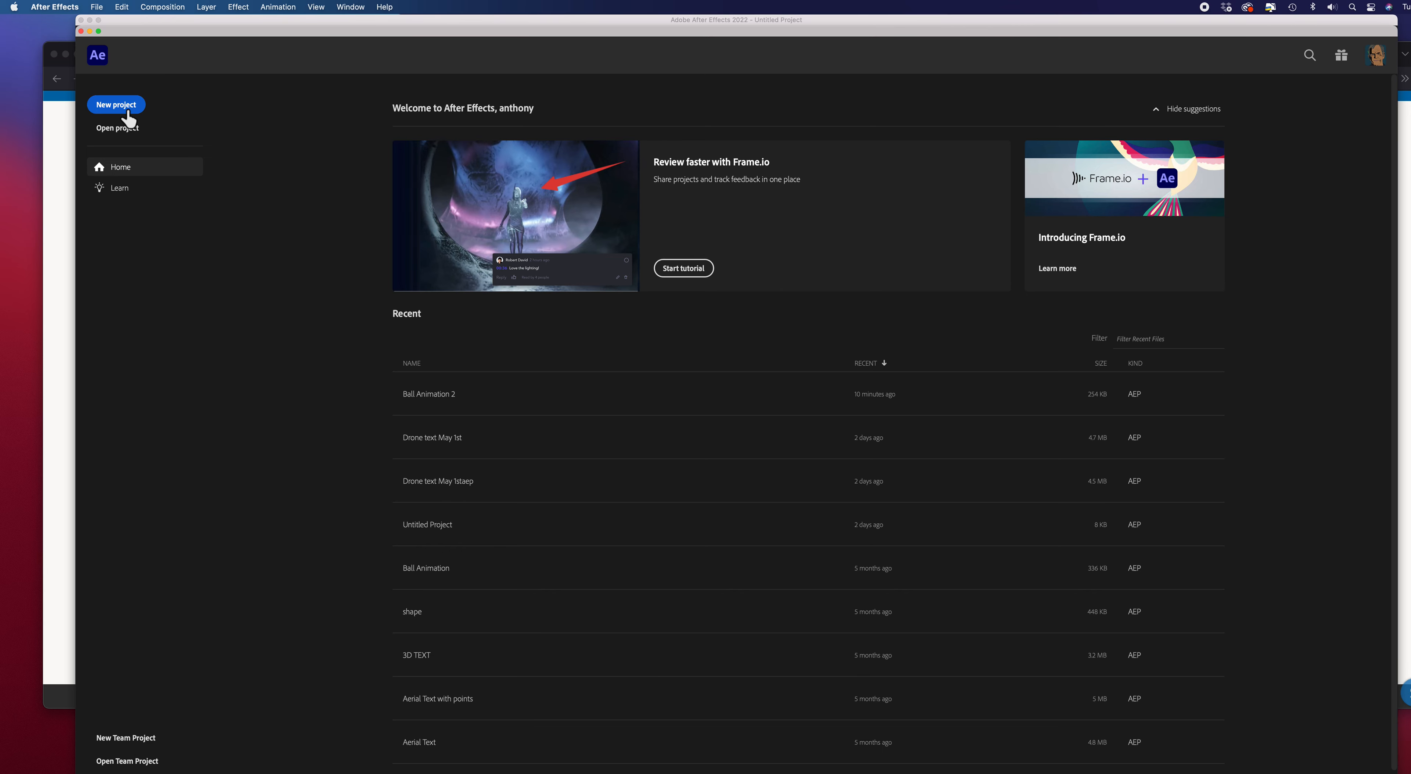
left_click(126, 111)
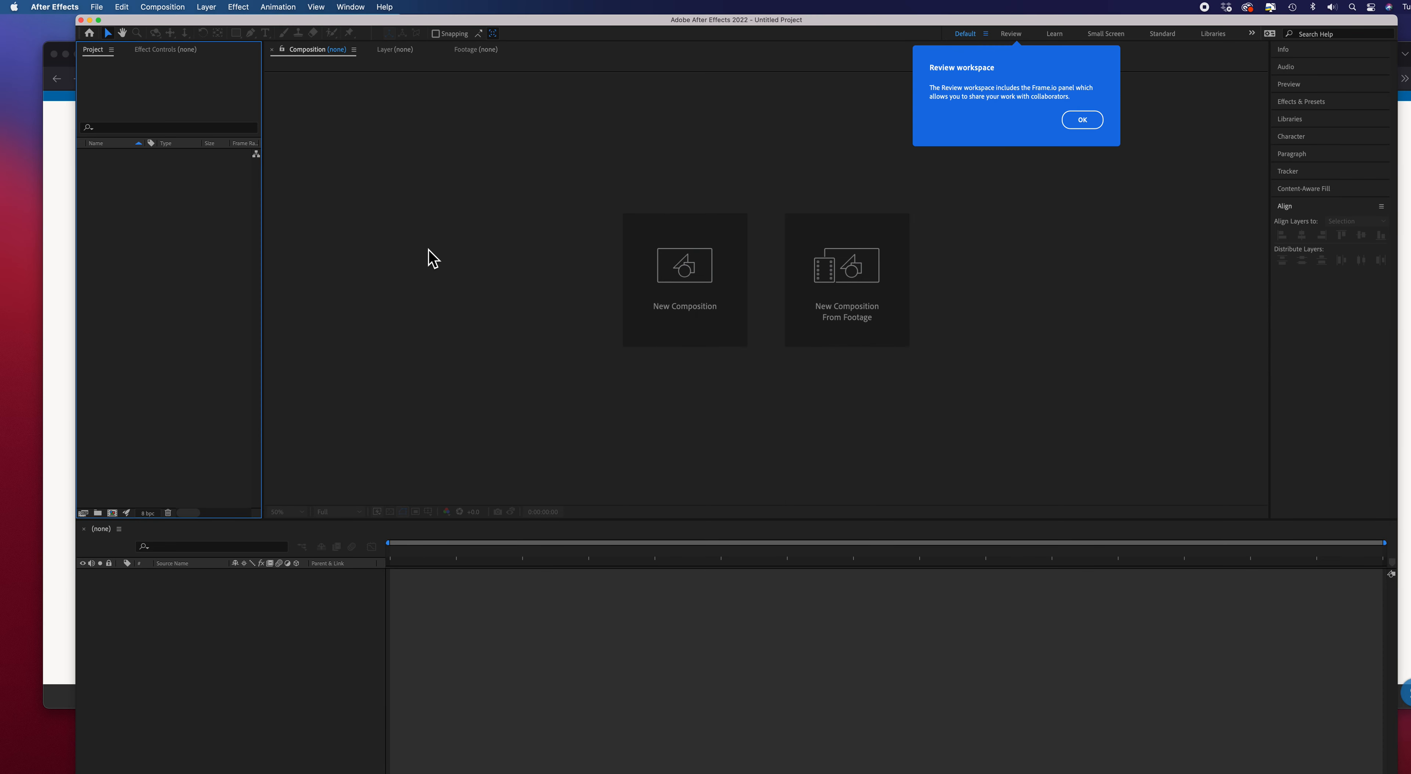
left_click(692, 283)
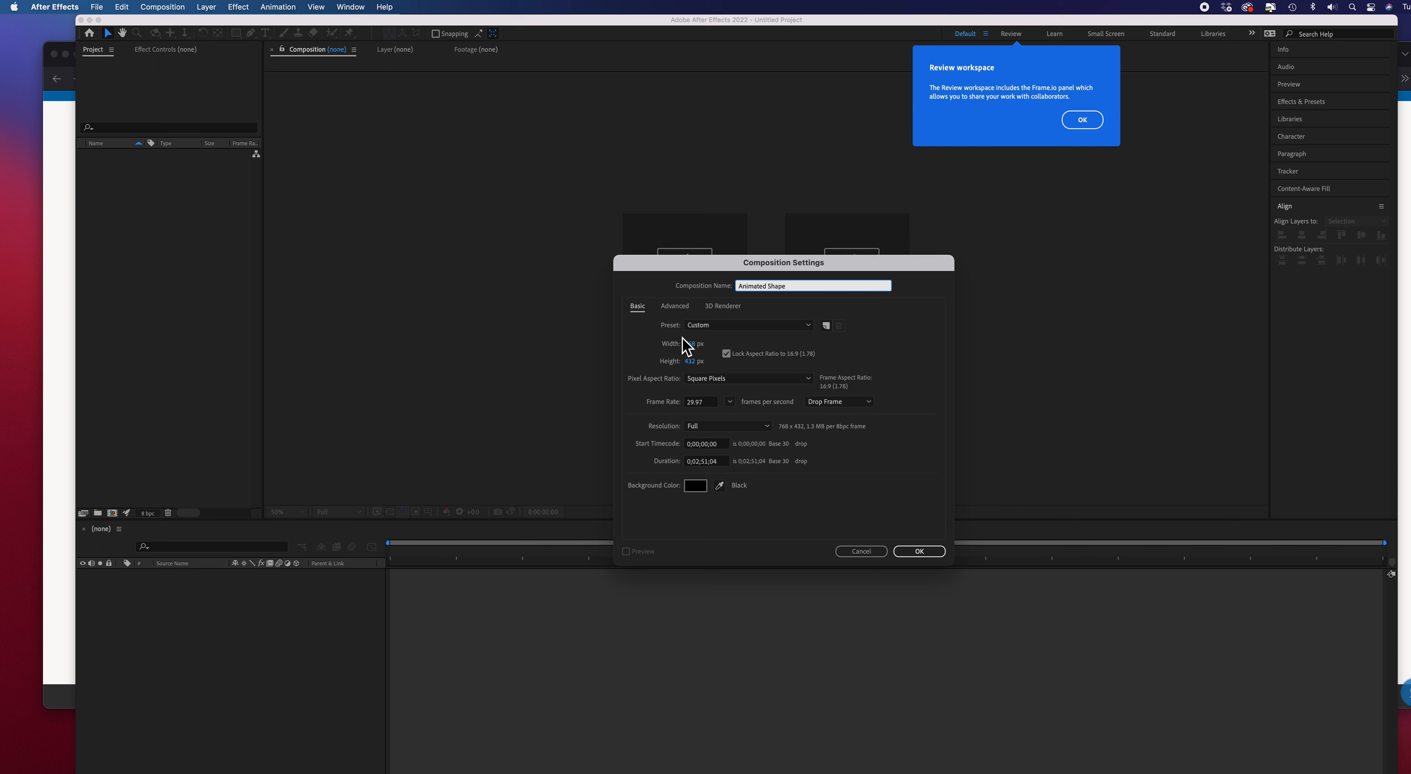
left_click(809, 325)
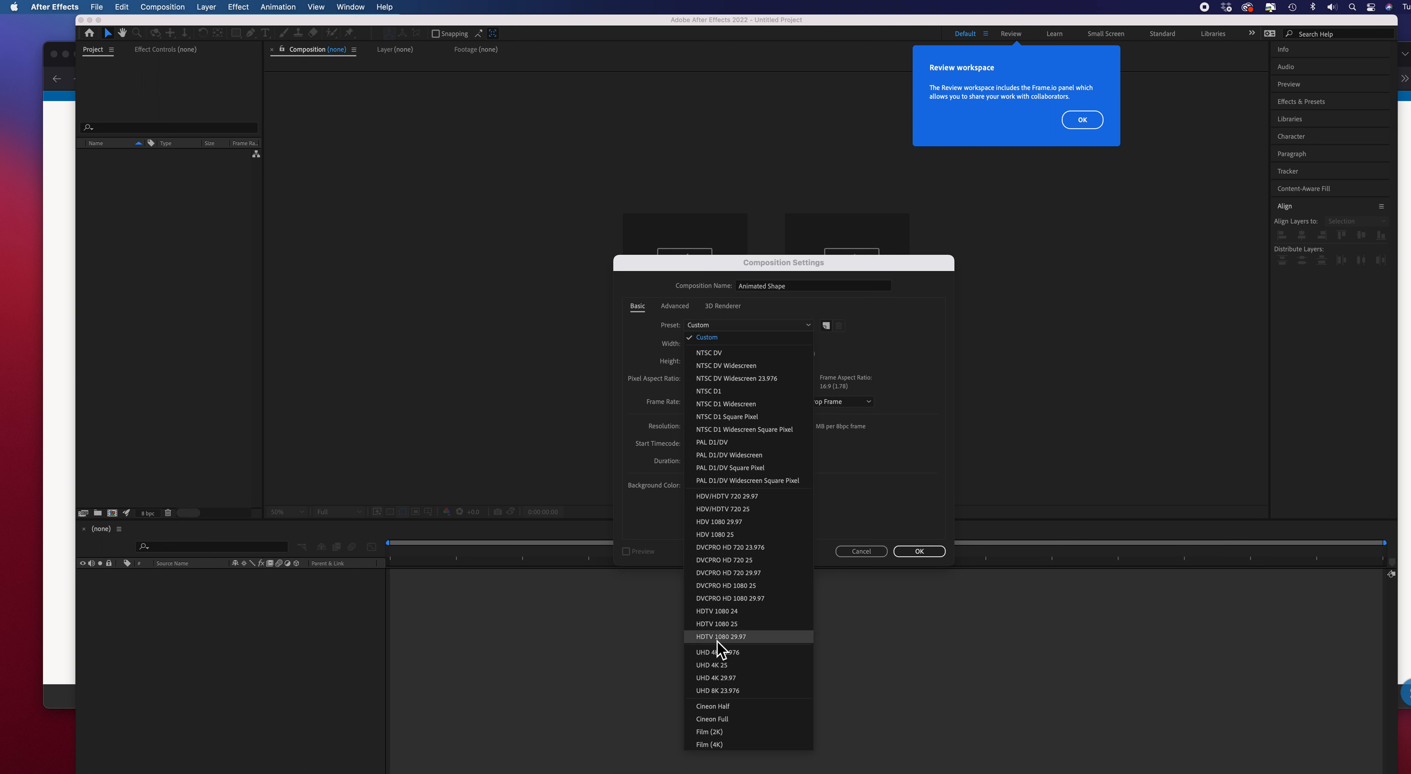
left_click(764, 639)
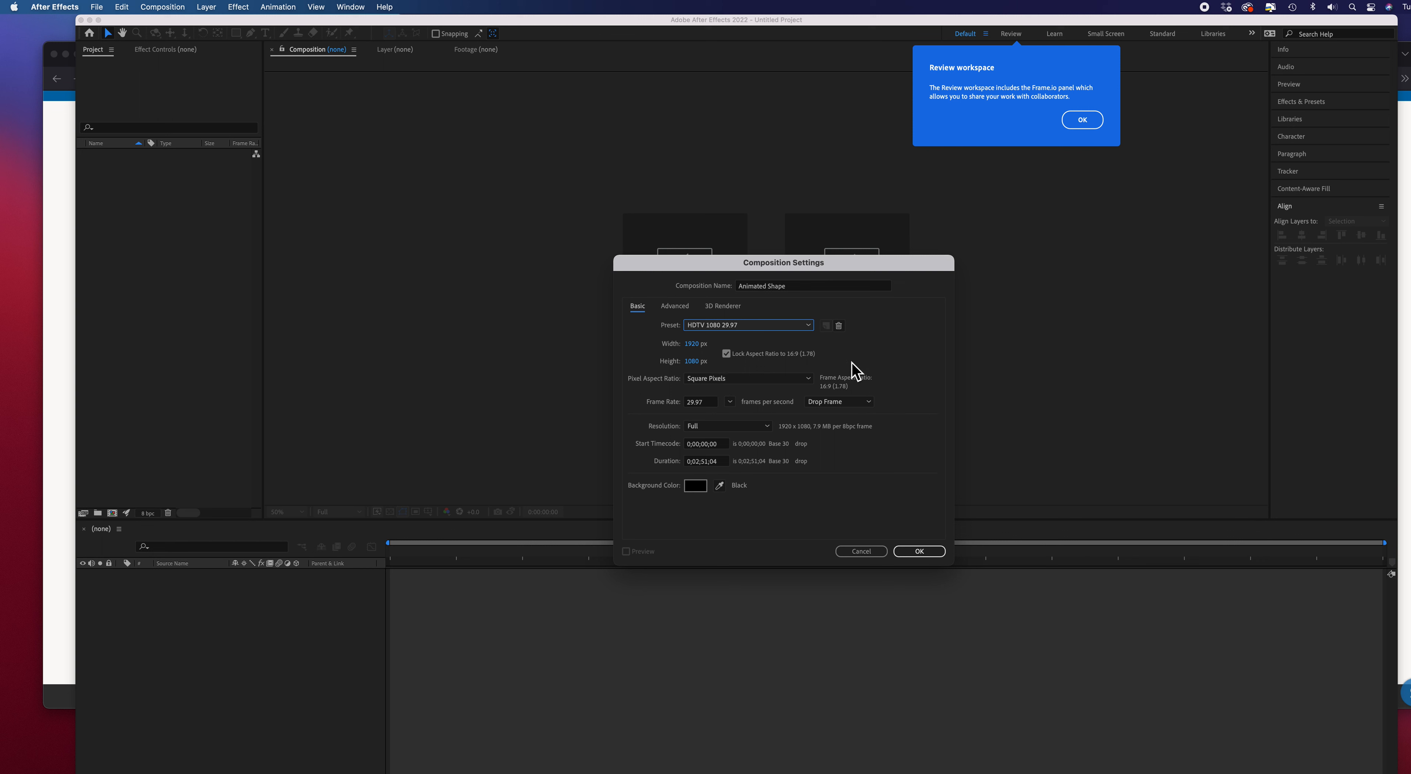
Create the composition with Cinema 4D as its 3D renderer and switch to the Review workspace
left_click(723, 307)
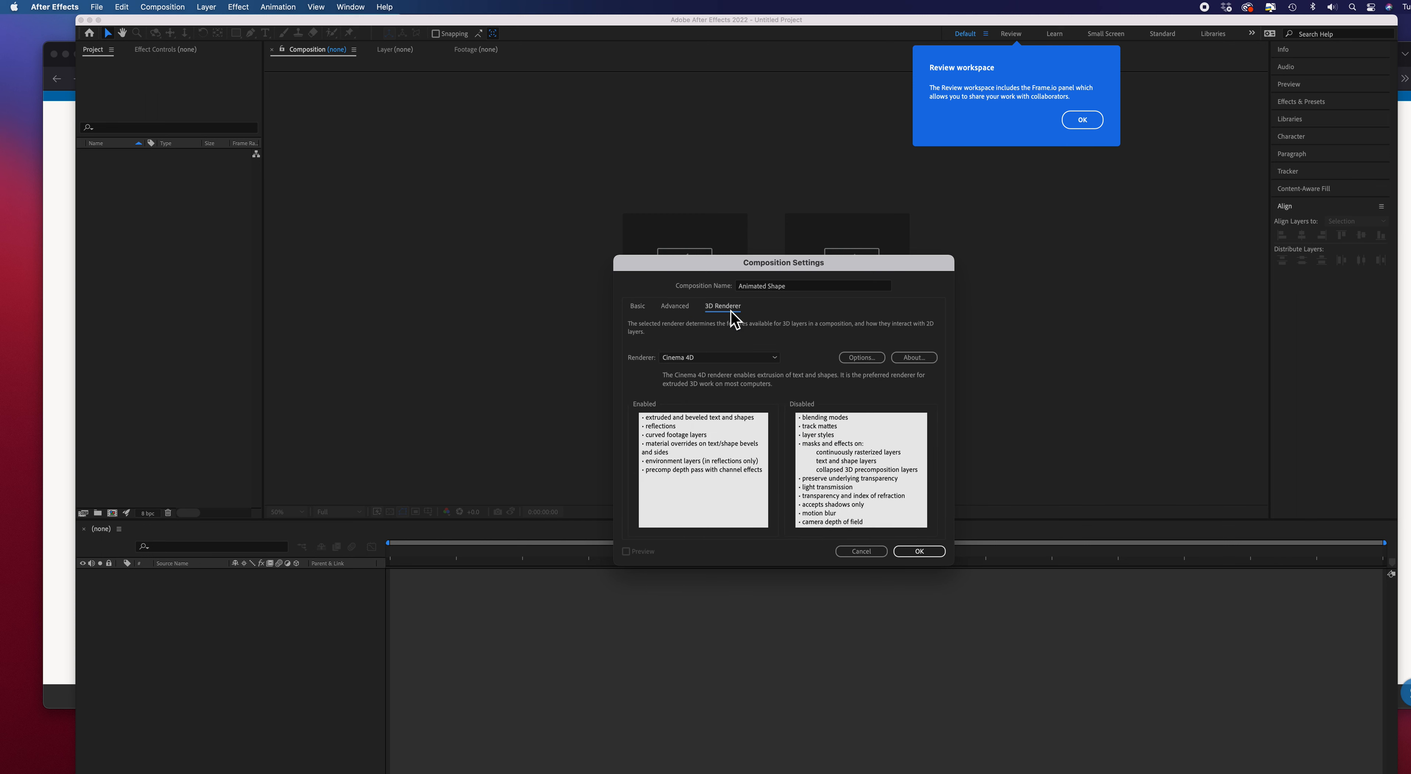
left_click(776, 361)
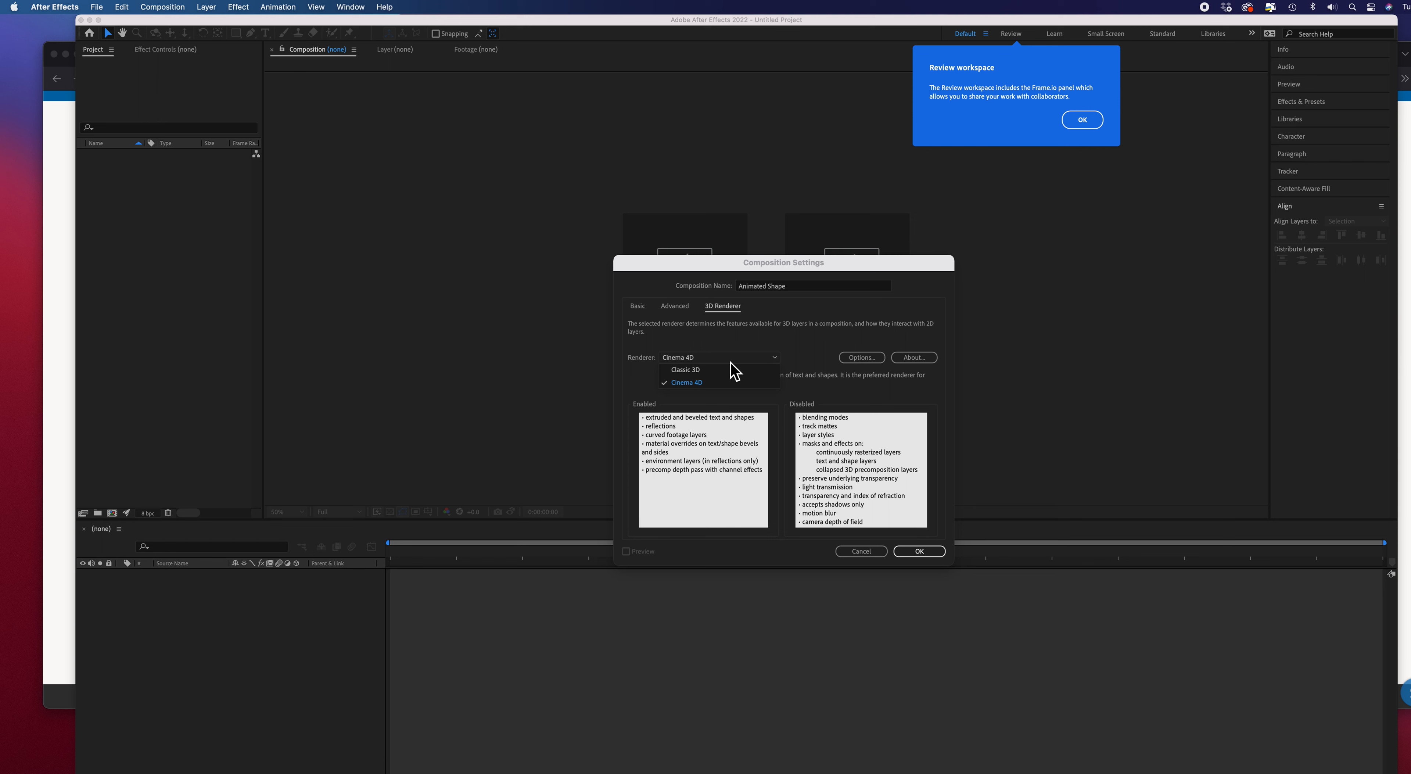
left_click(713, 383)
left_click(936, 551)
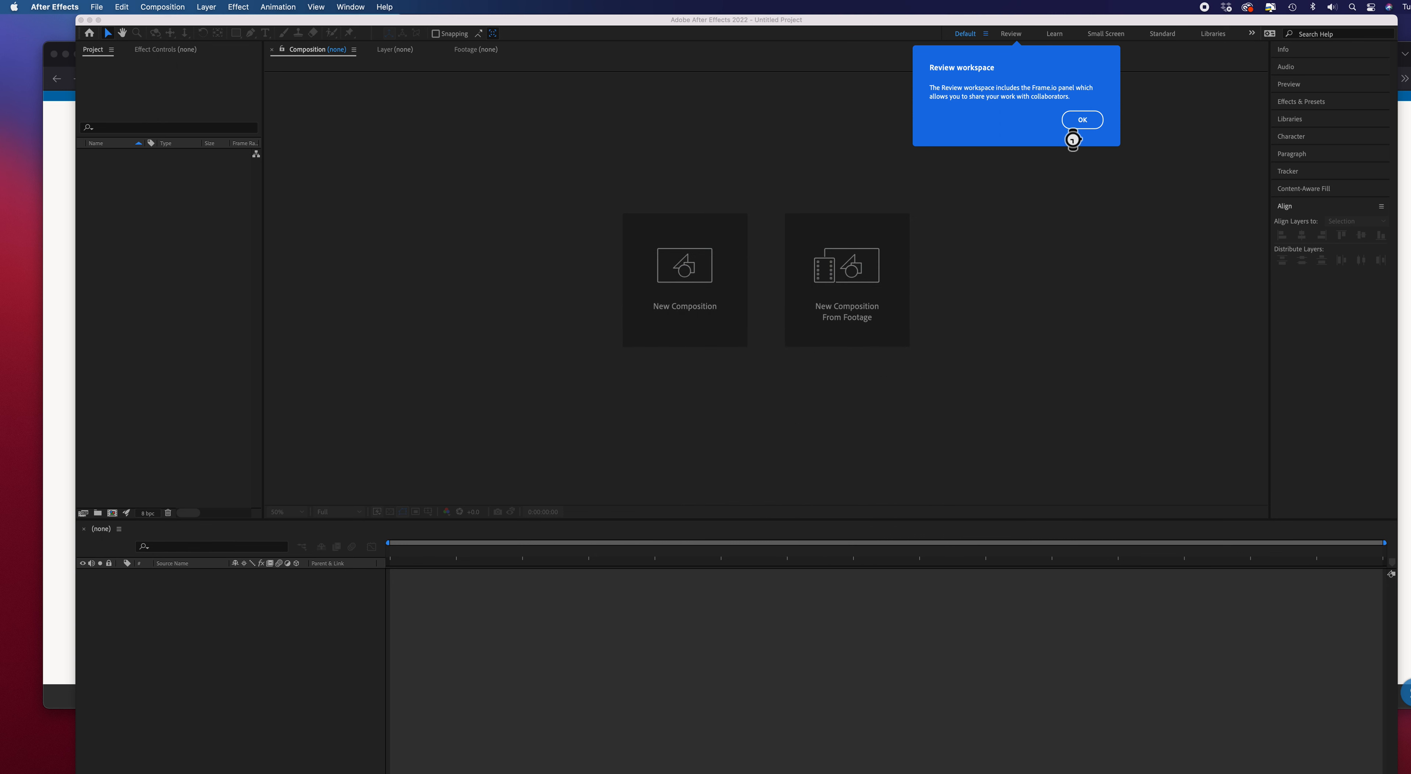
left_click(1015, 36)
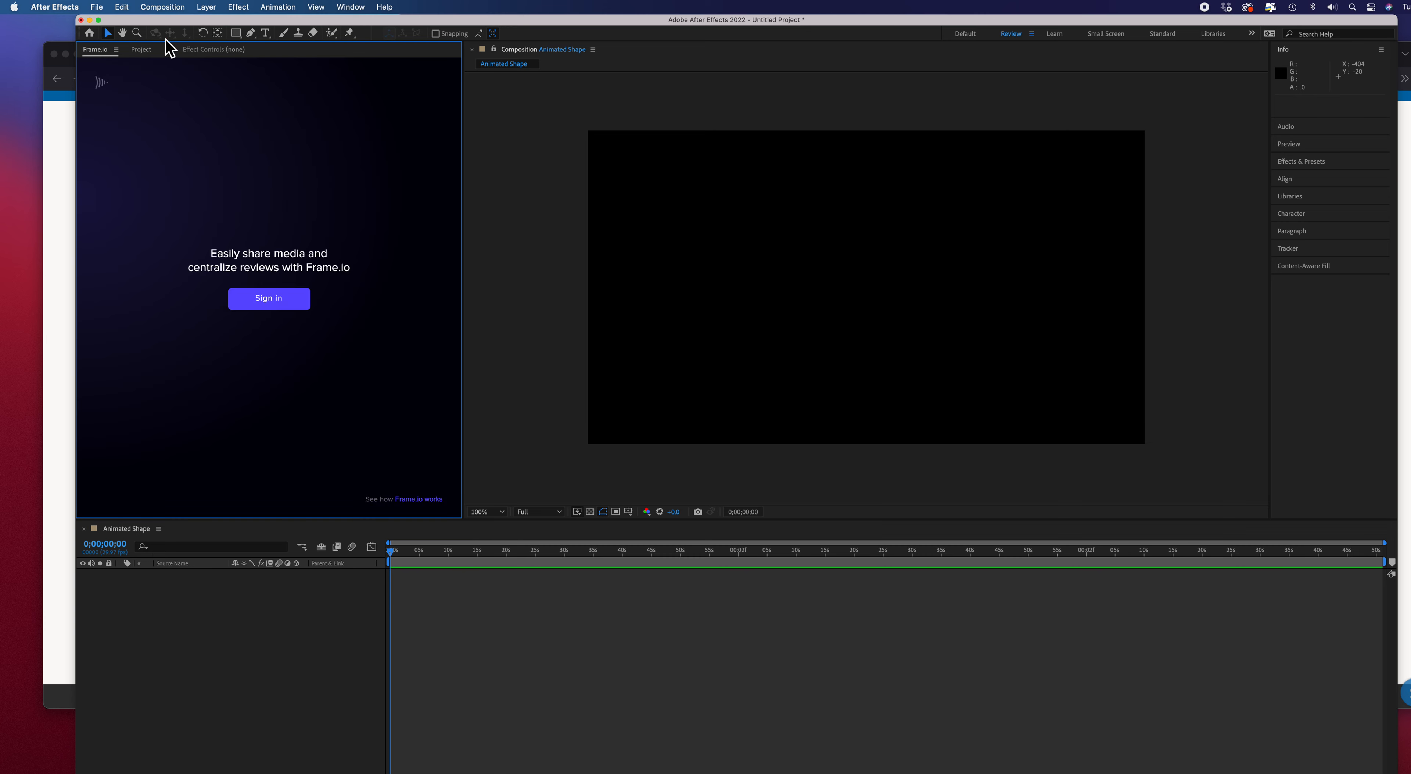
left_click(90, 34)
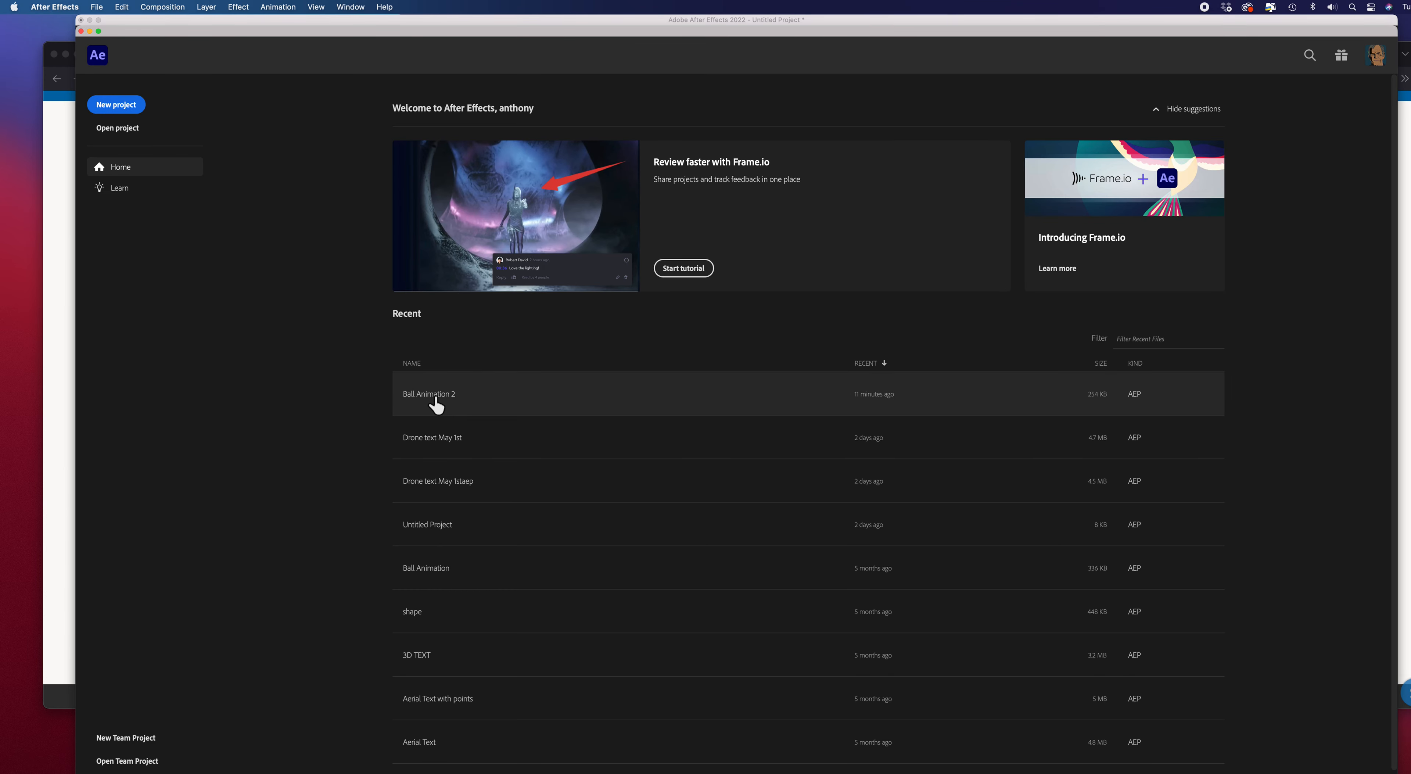
left_click(125, 109)
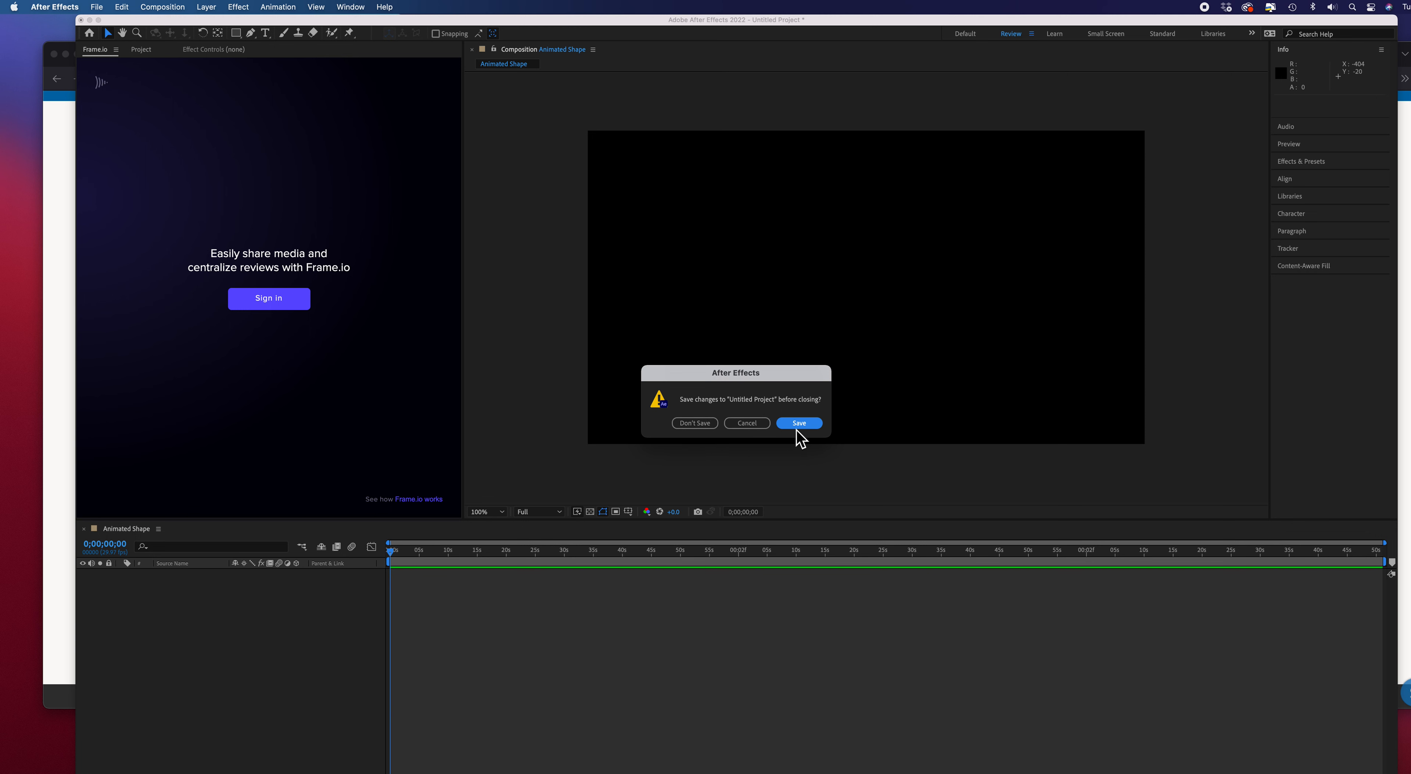
left_click(752, 429)
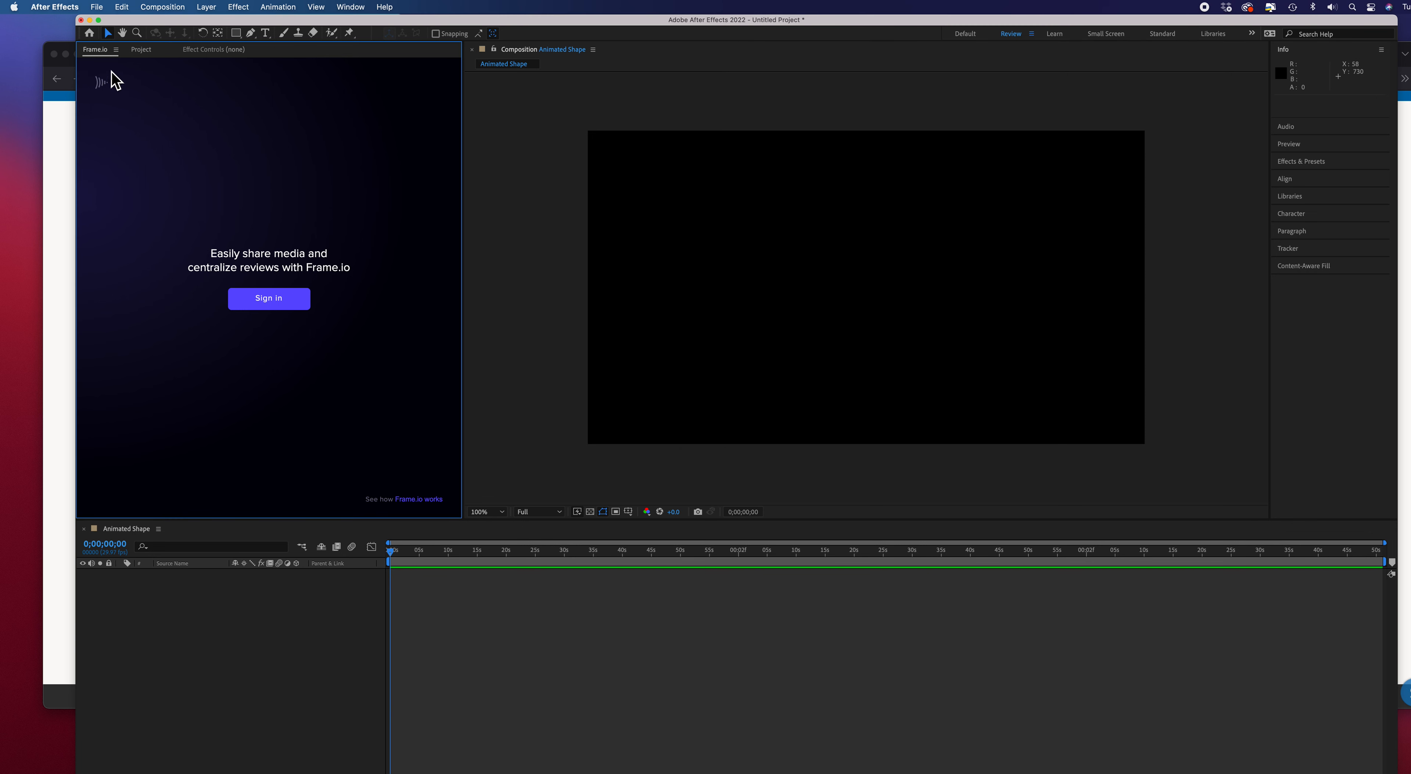
Show the project's contents and draw an ellipse about 305 by 283 px in the left half of the composition
left_click(137, 51)
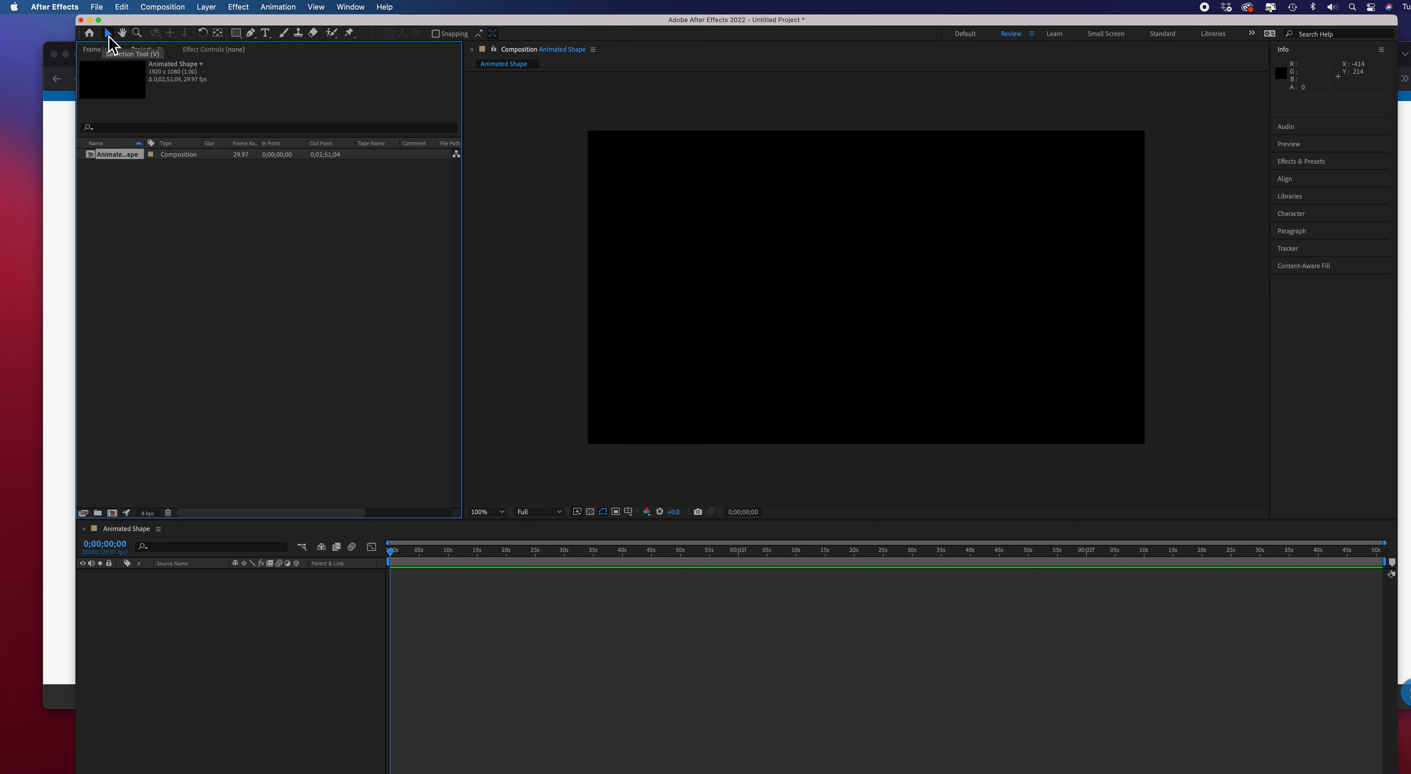
left_click(236, 33)
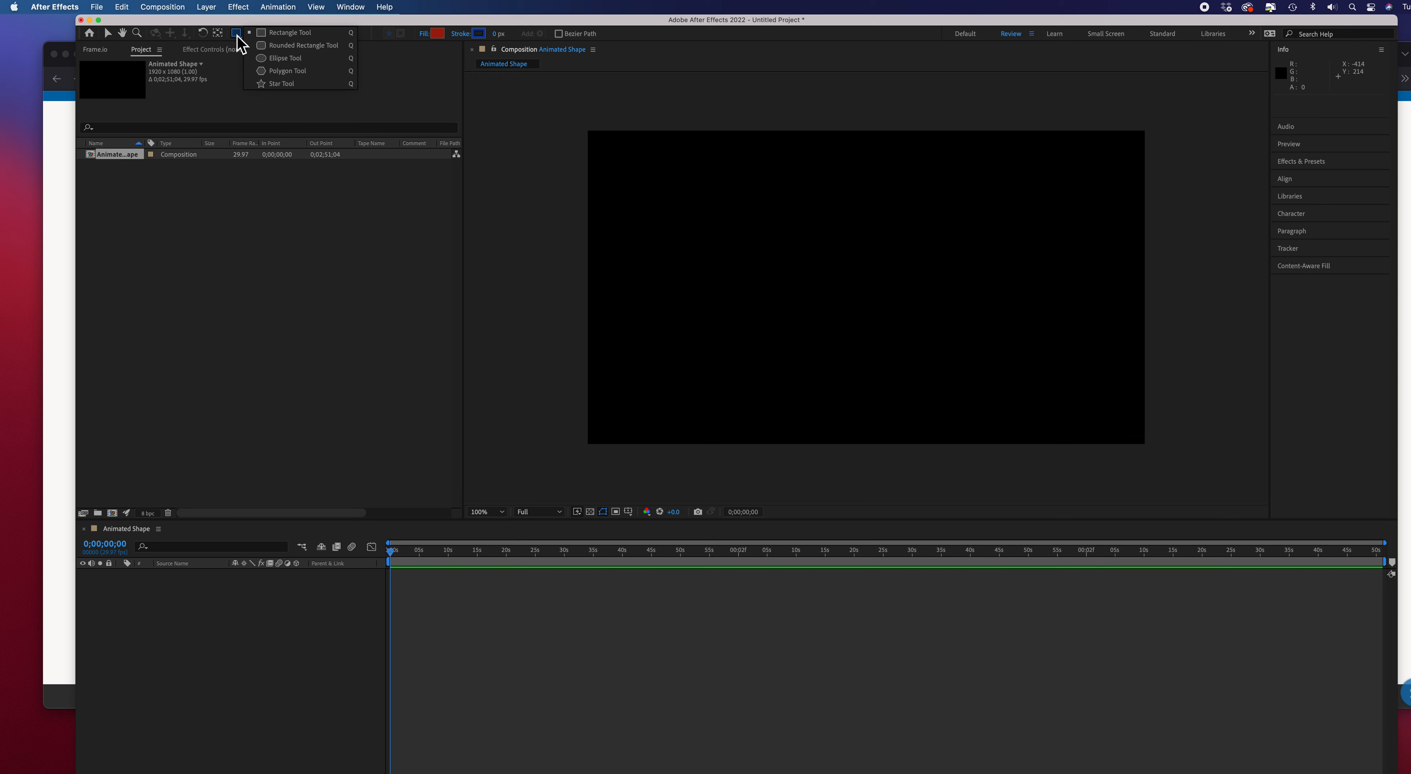
left_click(271, 59)
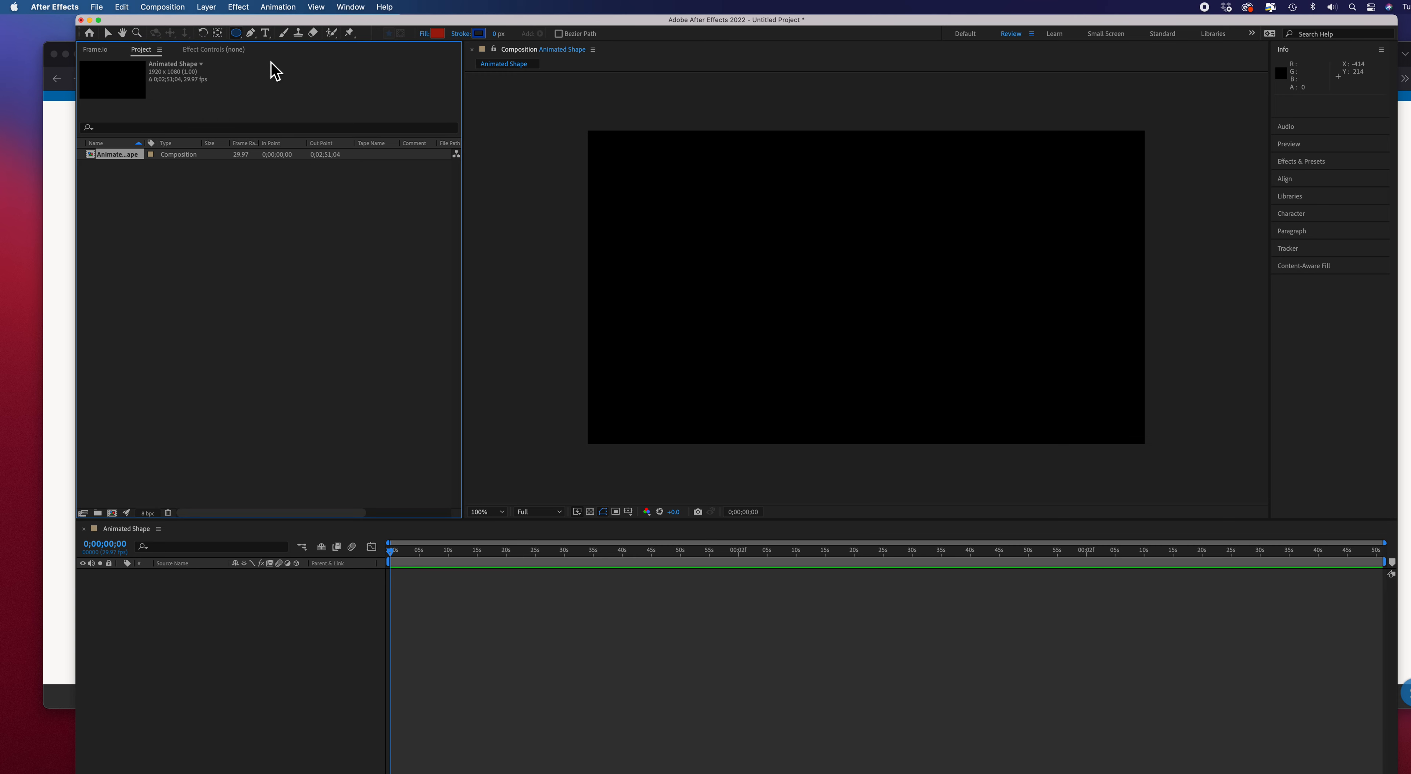
left_click_drag(674, 231, 767, 317)
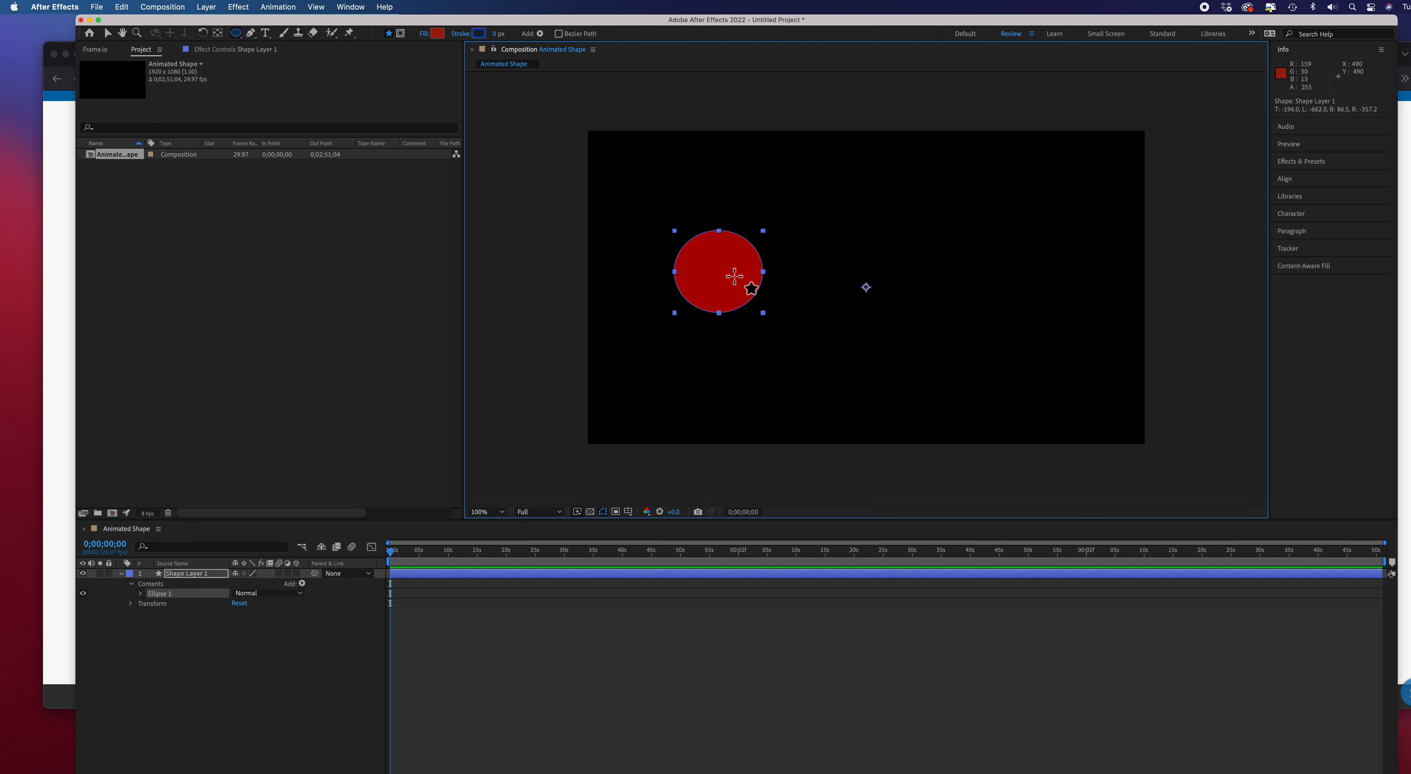
Change the ellipse's fill to teal blue, 0D849F
left_click(438, 34)
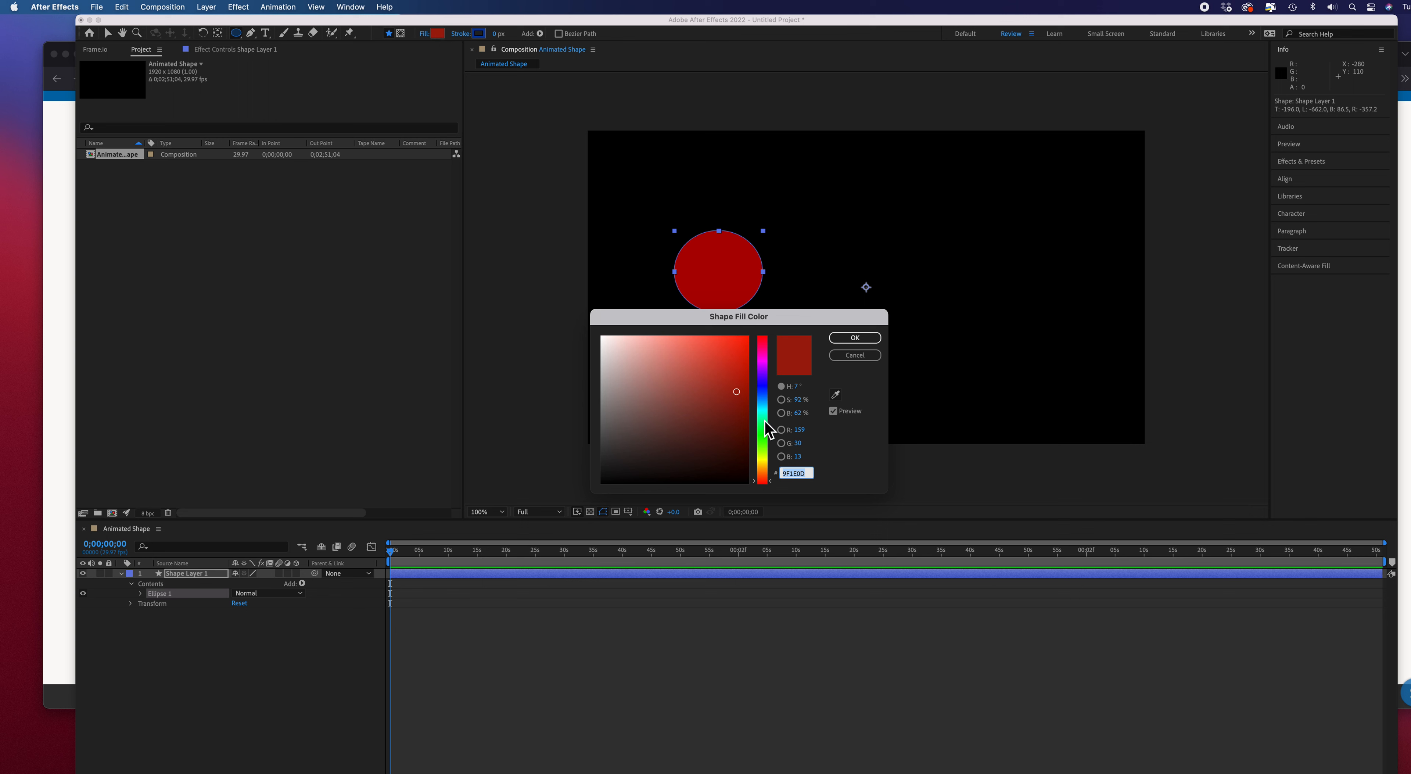
left_click(762, 405)
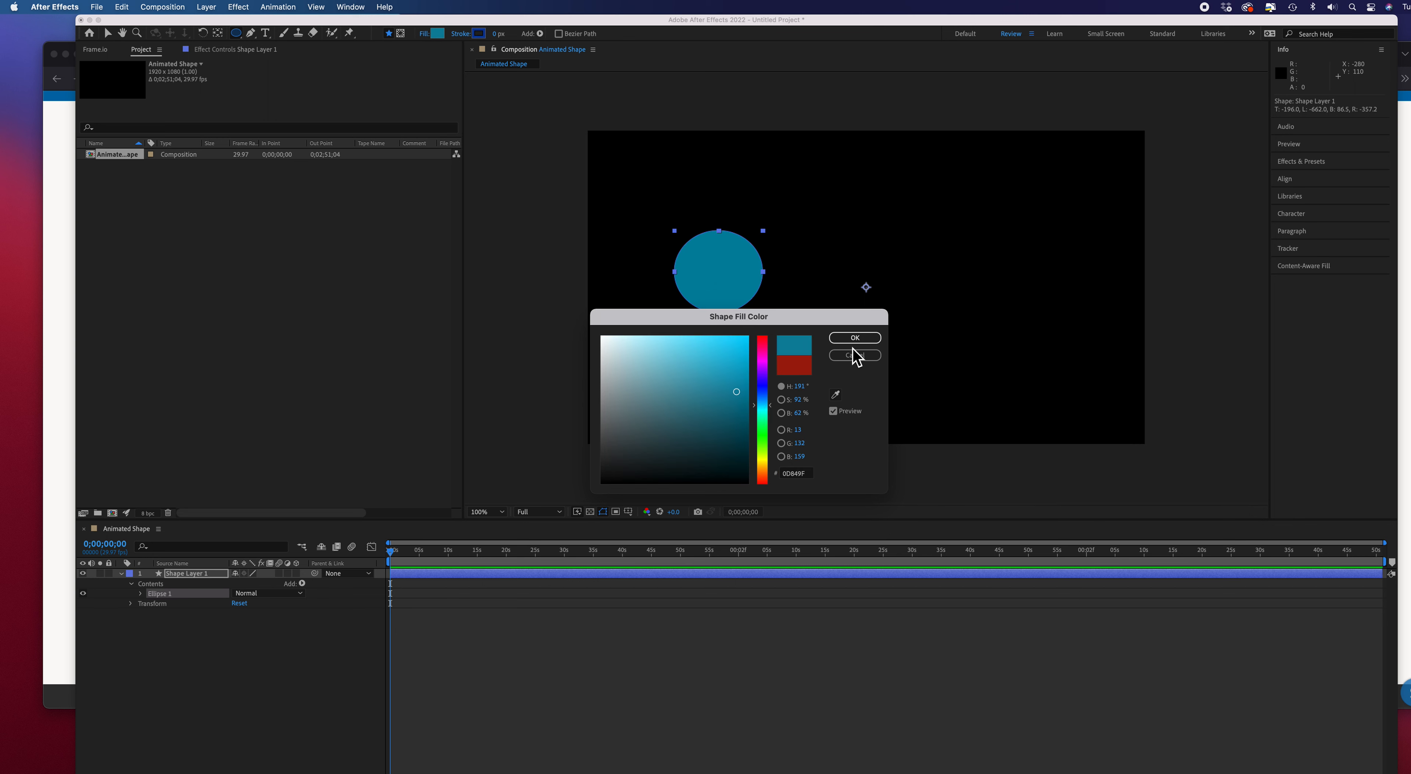
left_click(854, 338)
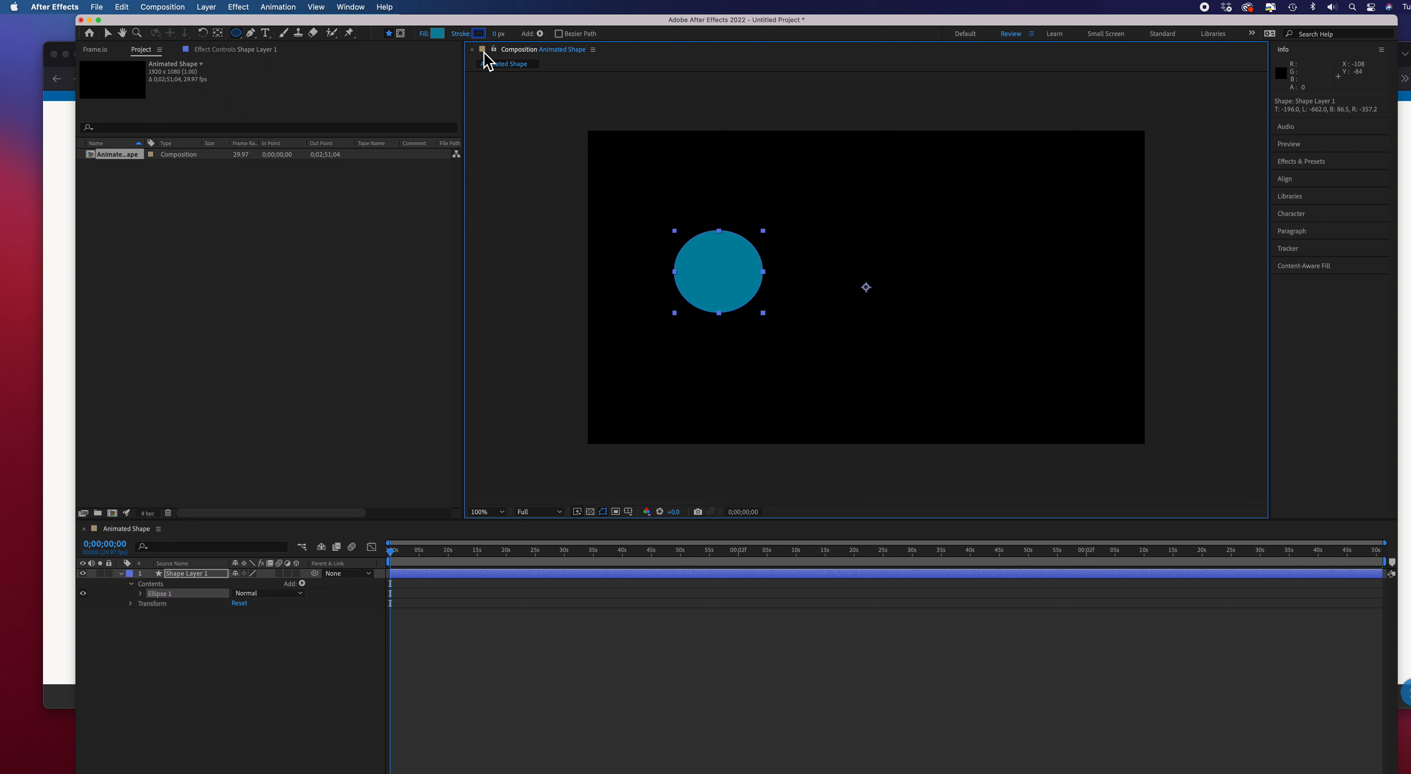
Give the ellipse a near-white stroke 11 px wide
left_click(479, 34)
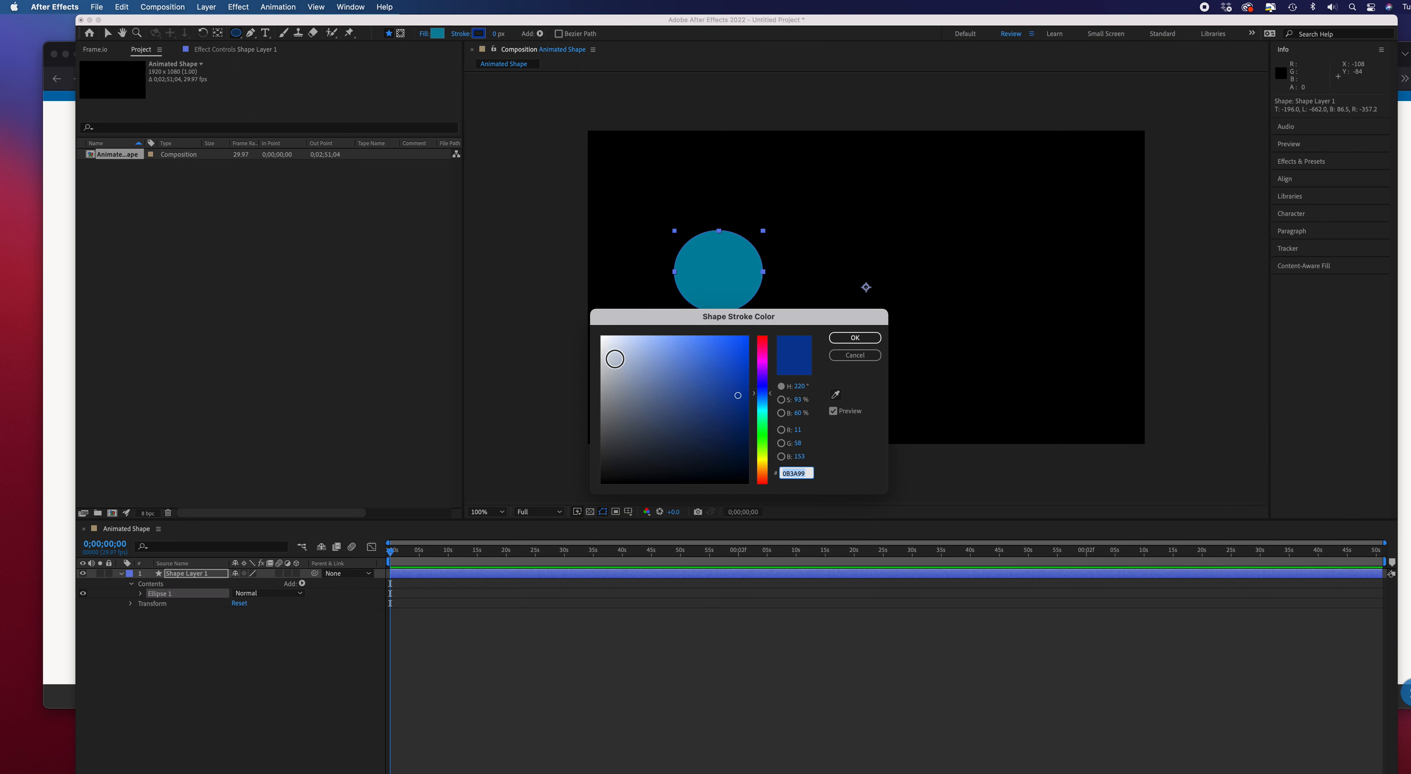
left_click(610, 344)
left_click(844, 338)
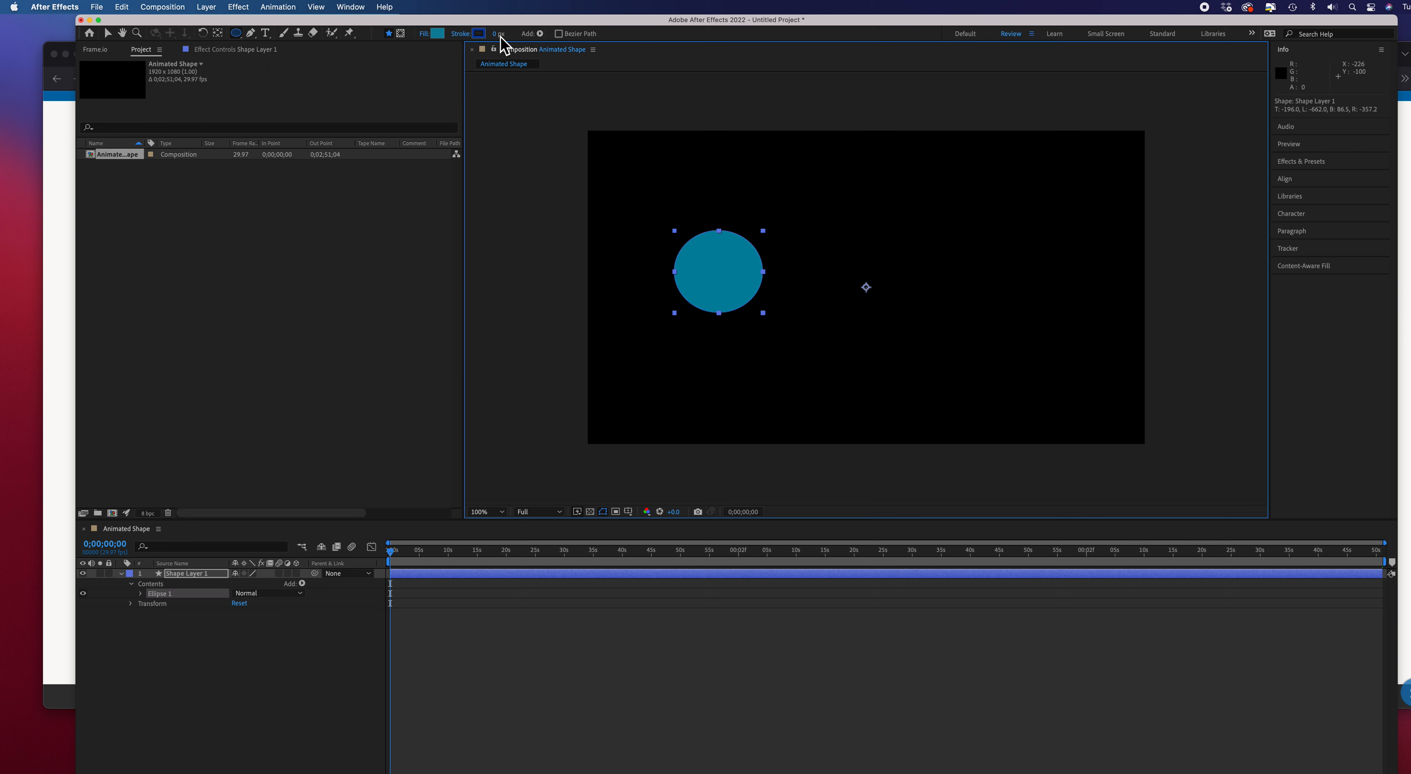
left_click_drag(499, 38, 510, 39)
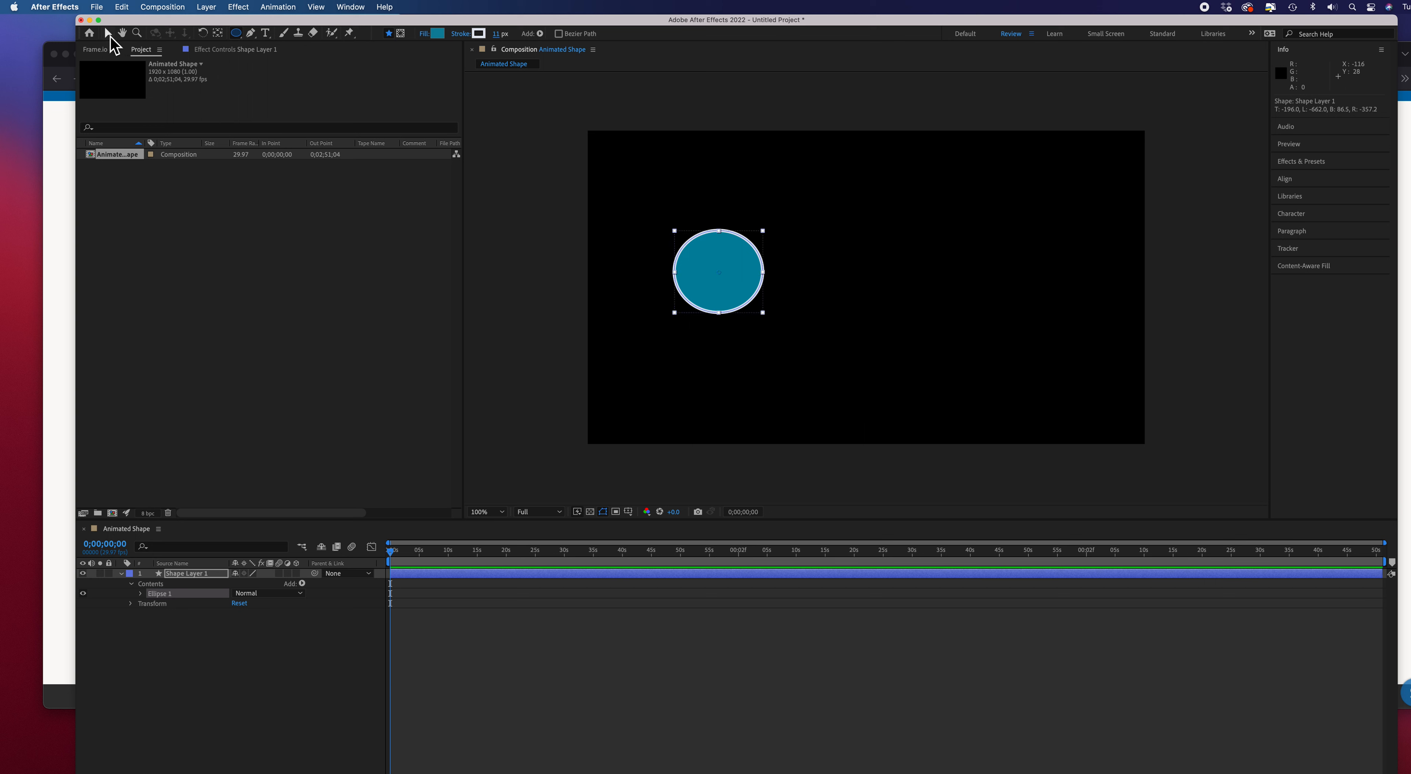
Reveal the shape layer's transform properties and move the ellipse to the lower-left area of the composition
left_click(108, 34)
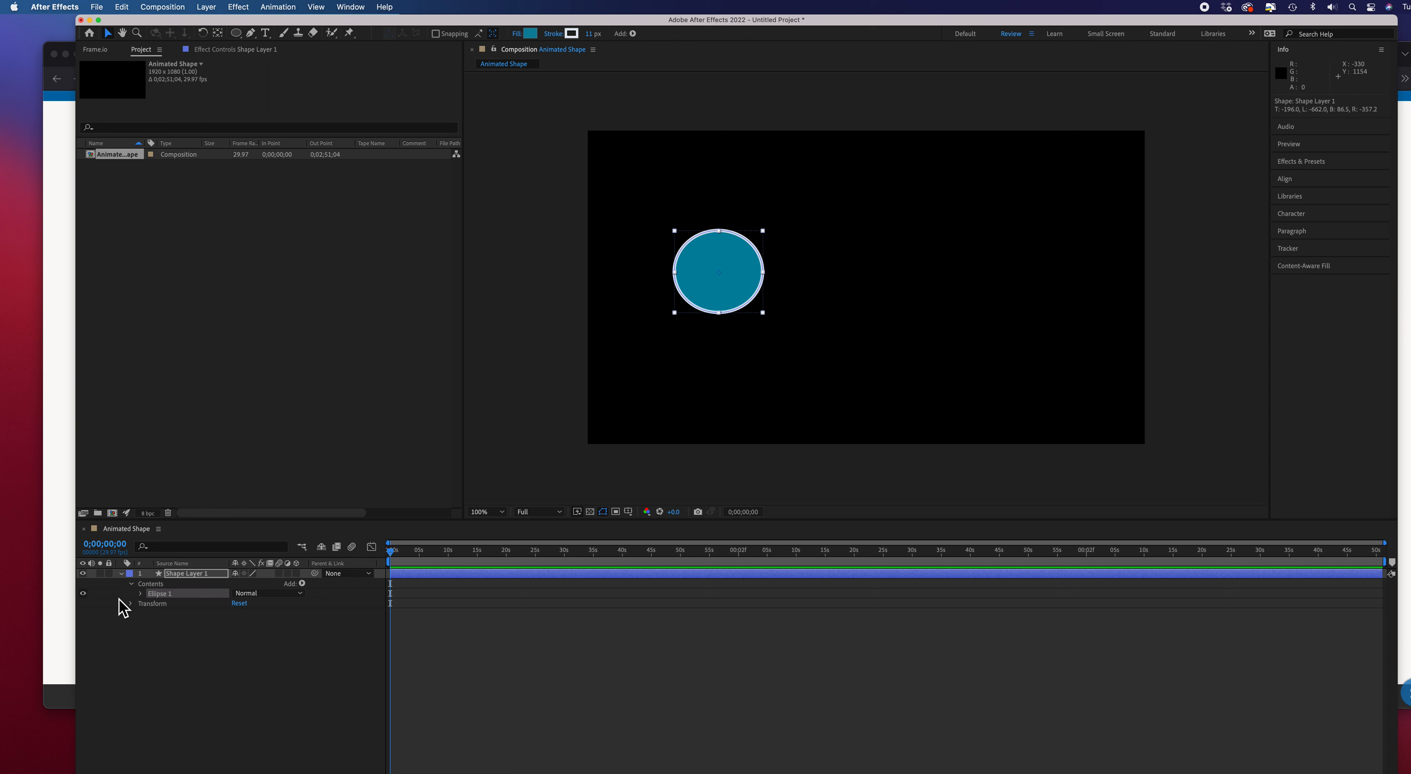
left_click(121, 574)
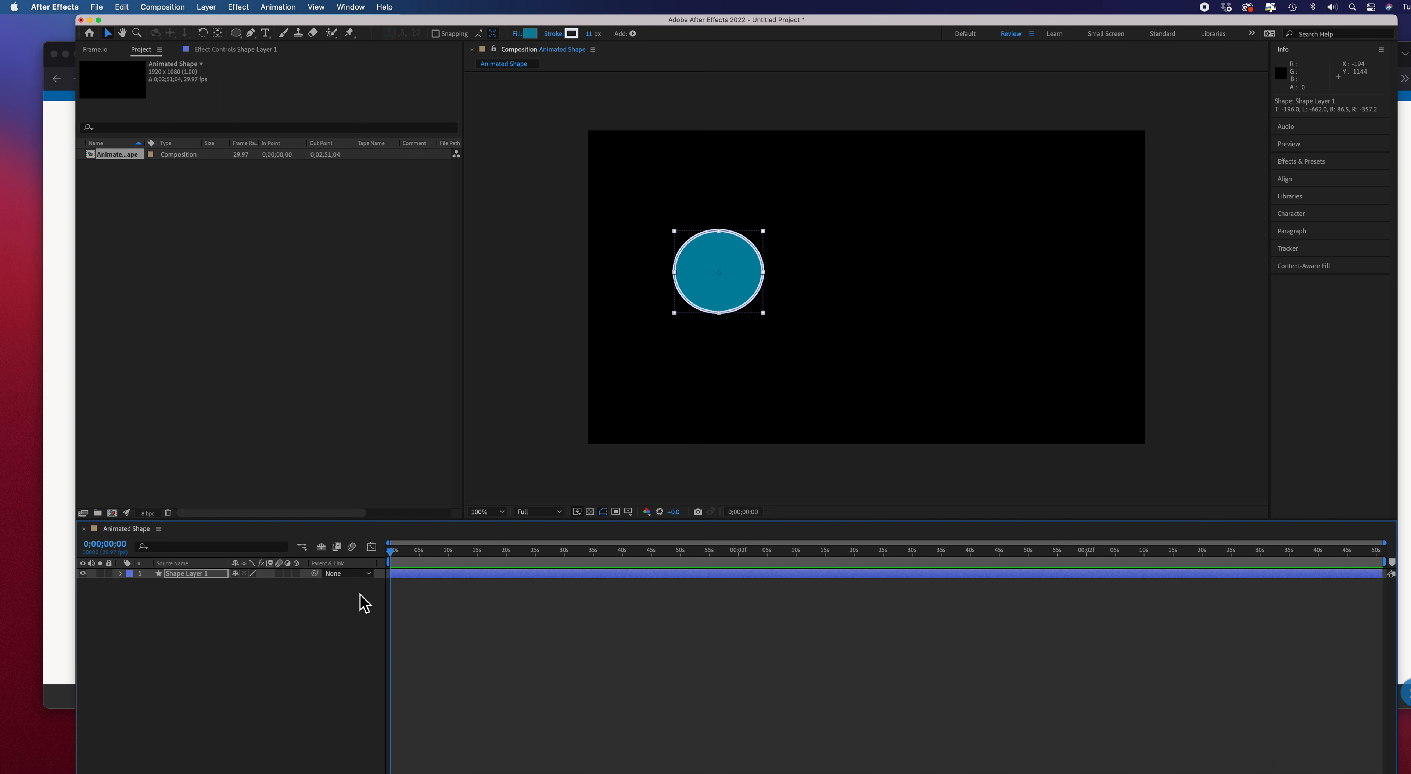
left_click(120, 573)
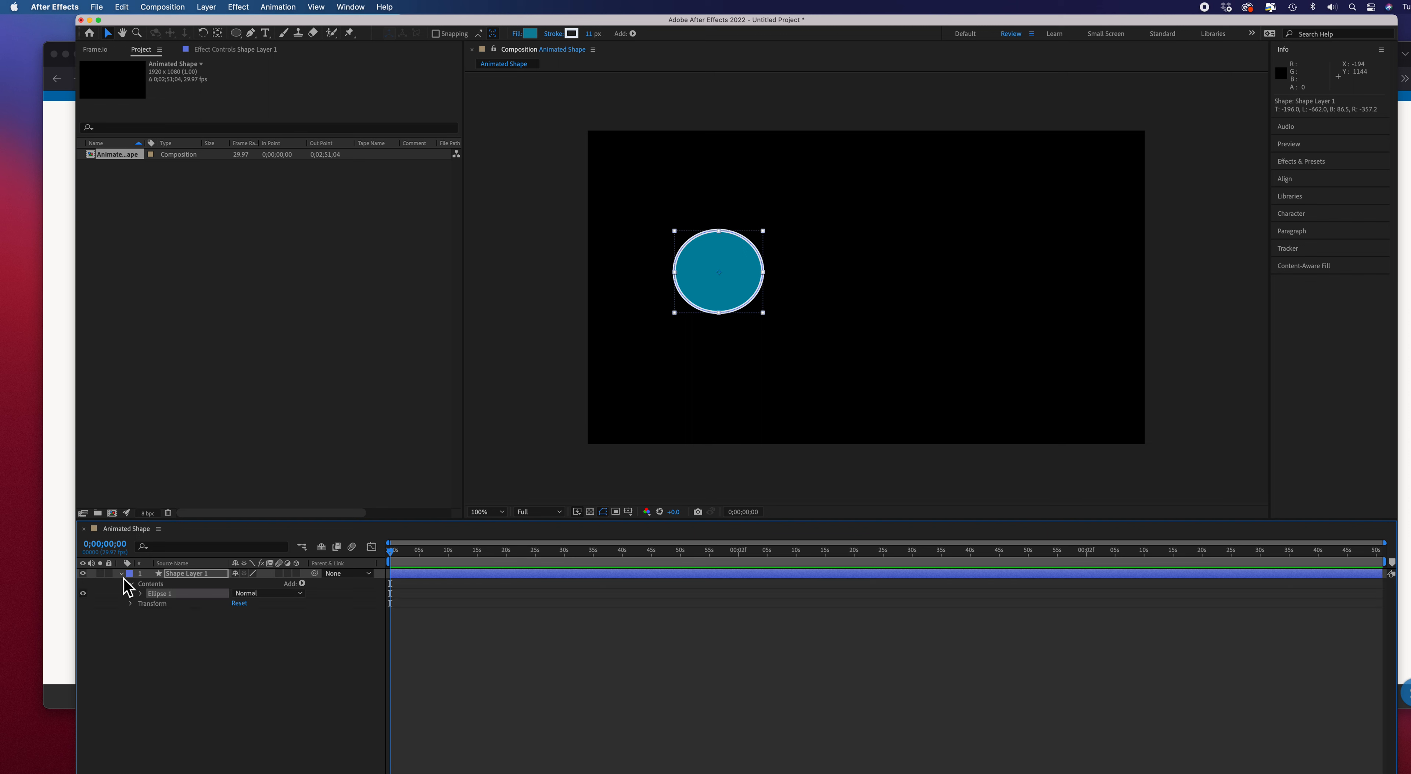
left_click(134, 608)
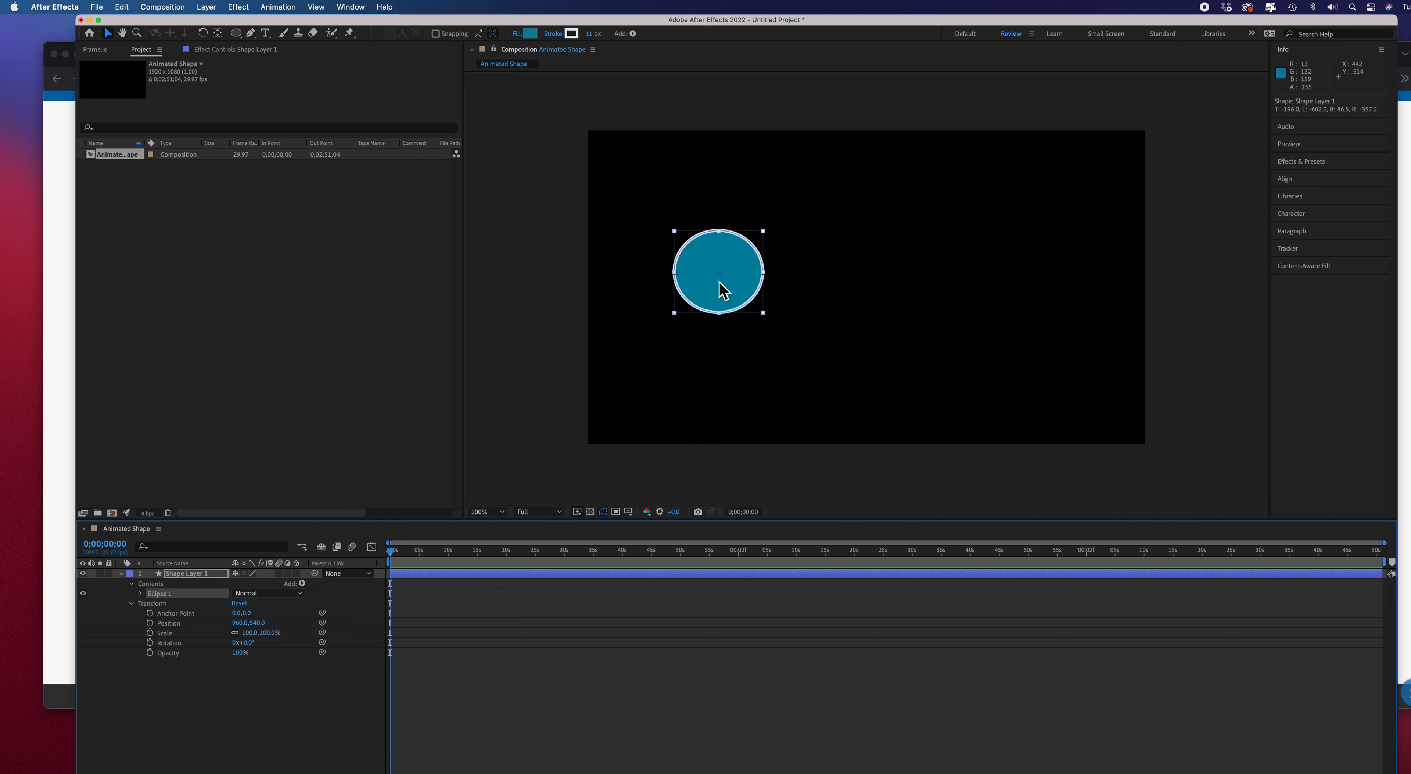
left_click_drag(718, 277, 664, 375)
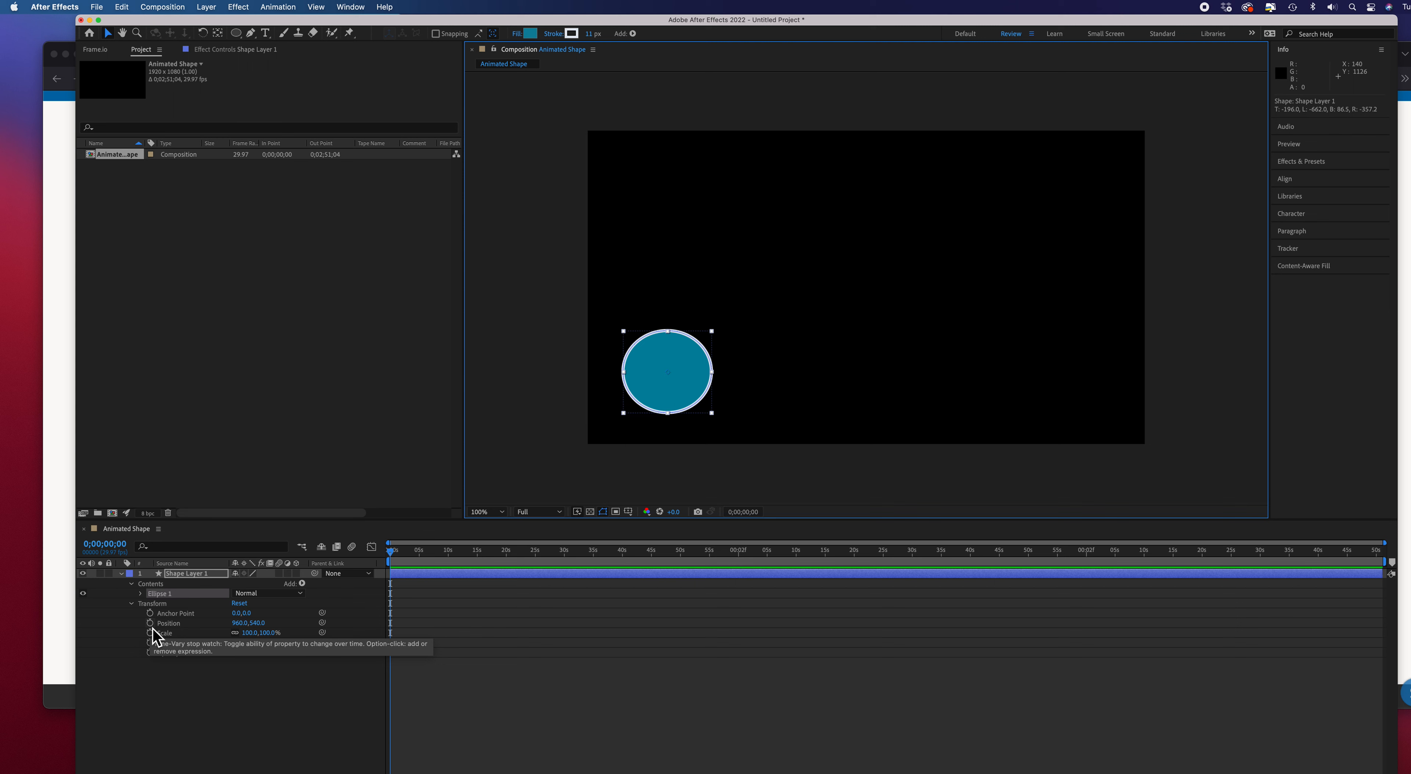
Animate the layer's Position from a keyframe at 0;00;00;00 to about 1608, -10 at 0;00;09;28, moving the ellipse diagonally up to the right
key("alt+shift+p")
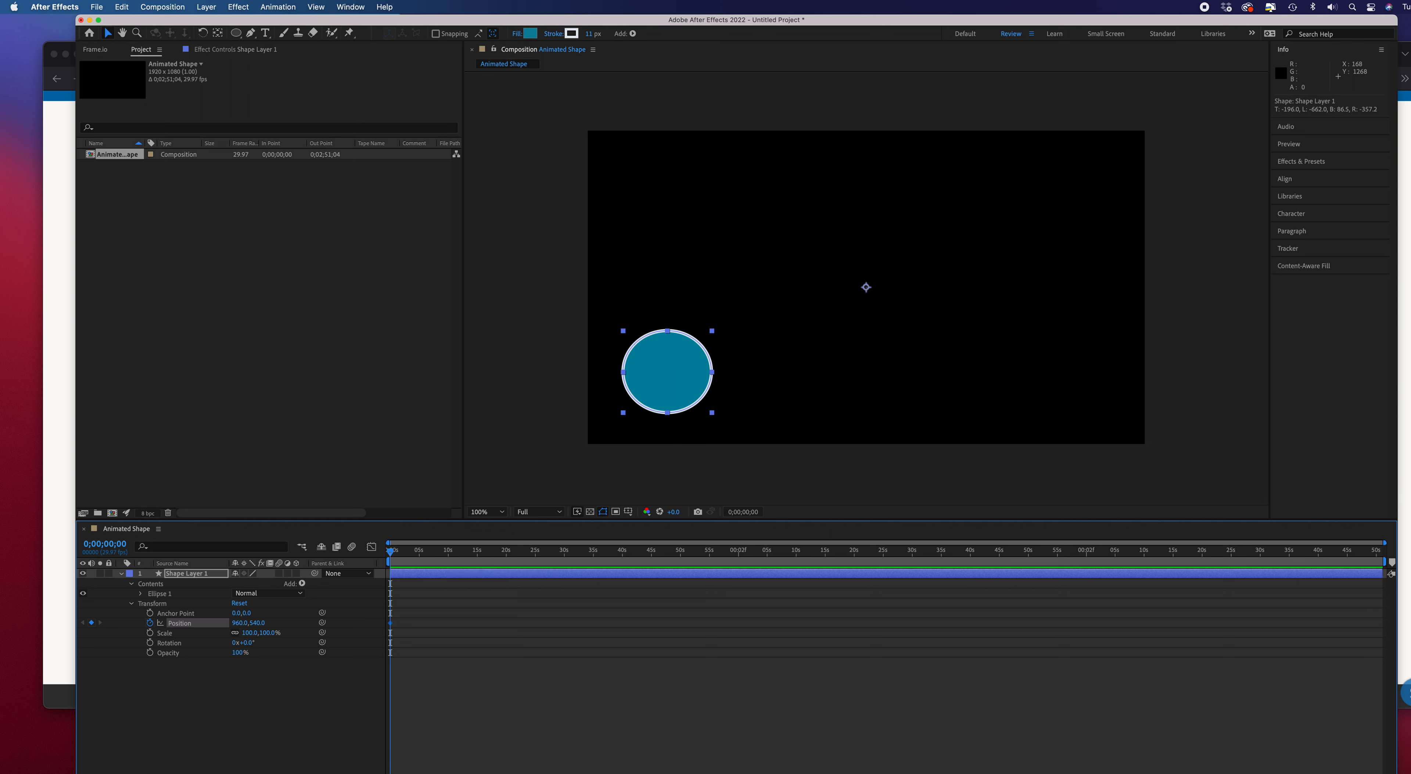
left_click_drag(1390, 547, 876, 563)
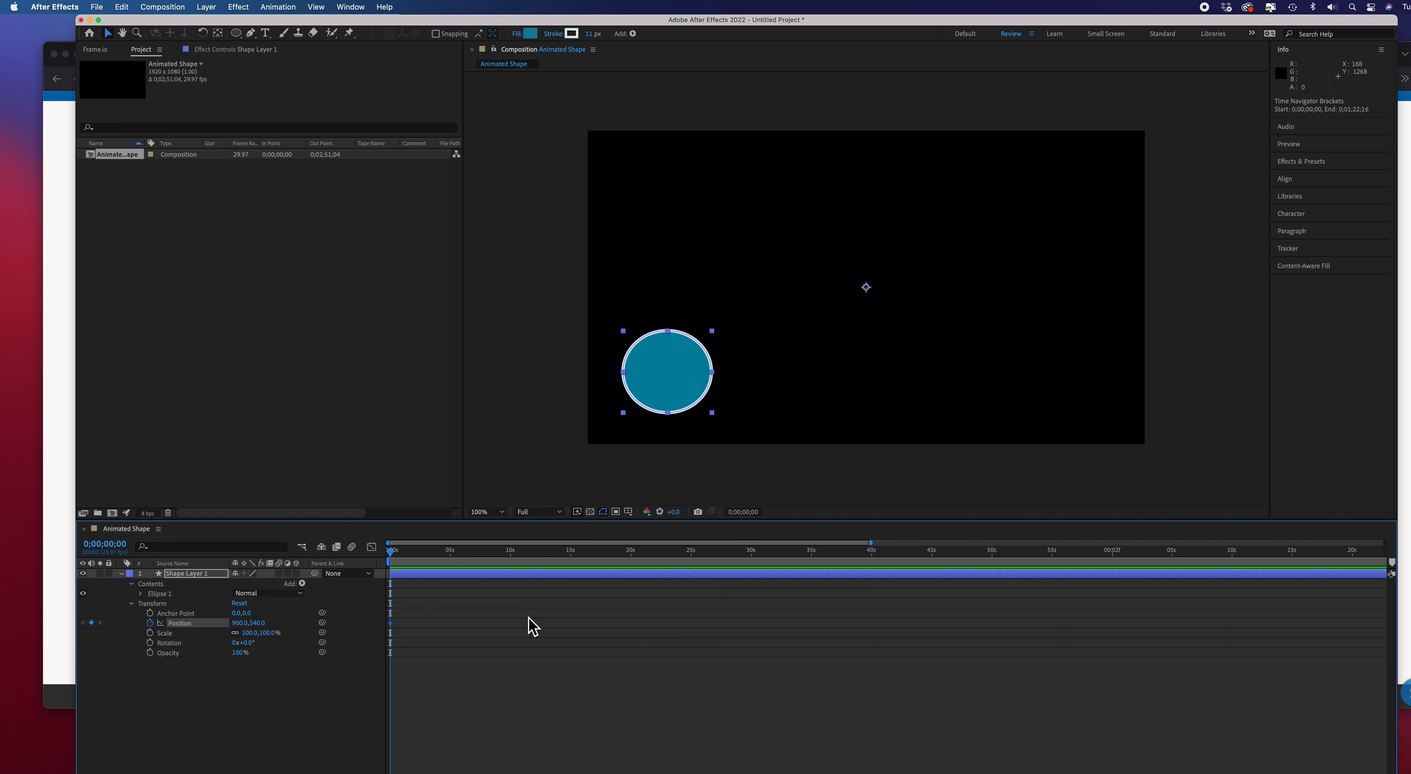
scroll(398, 563, "right", 2)
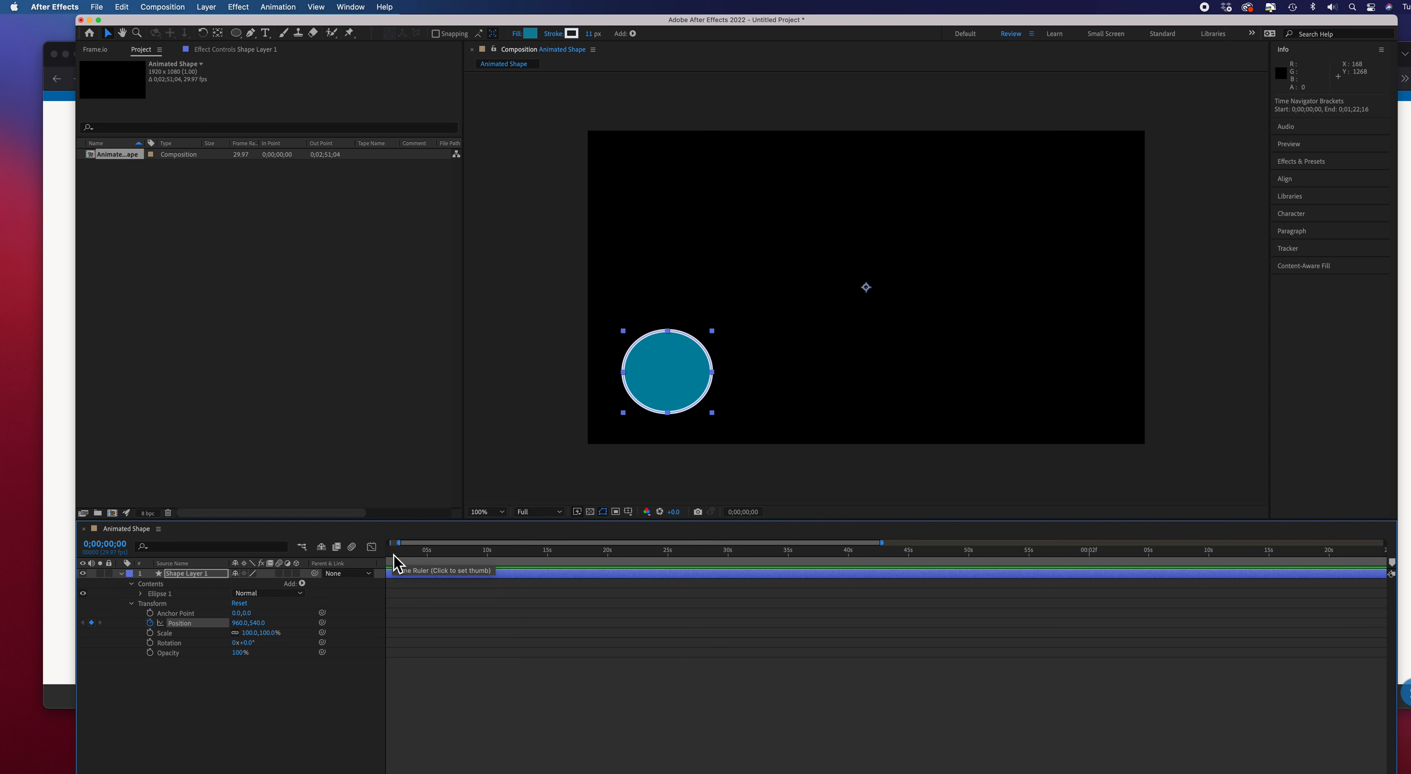
scroll(444, 597, "left", 2)
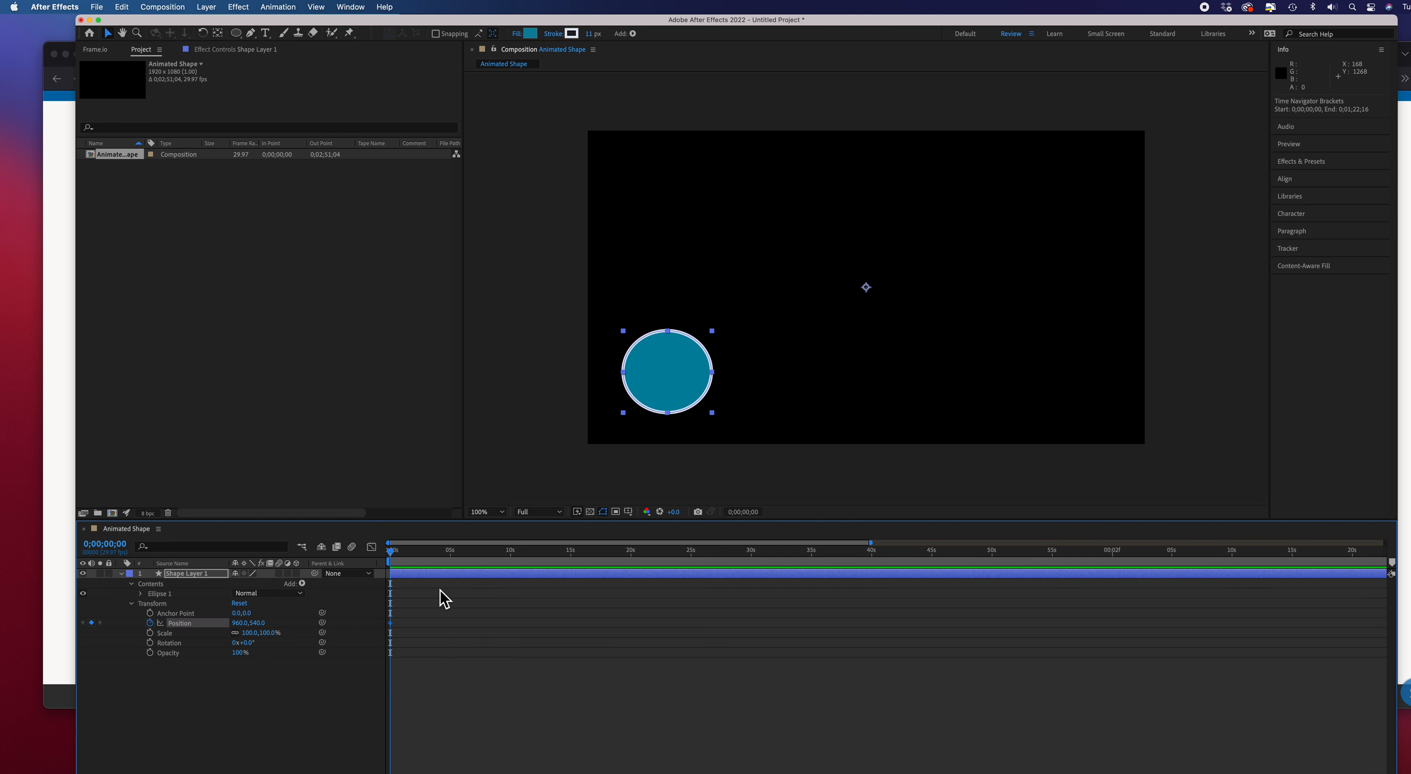
left_click_drag(396, 553, 509, 563)
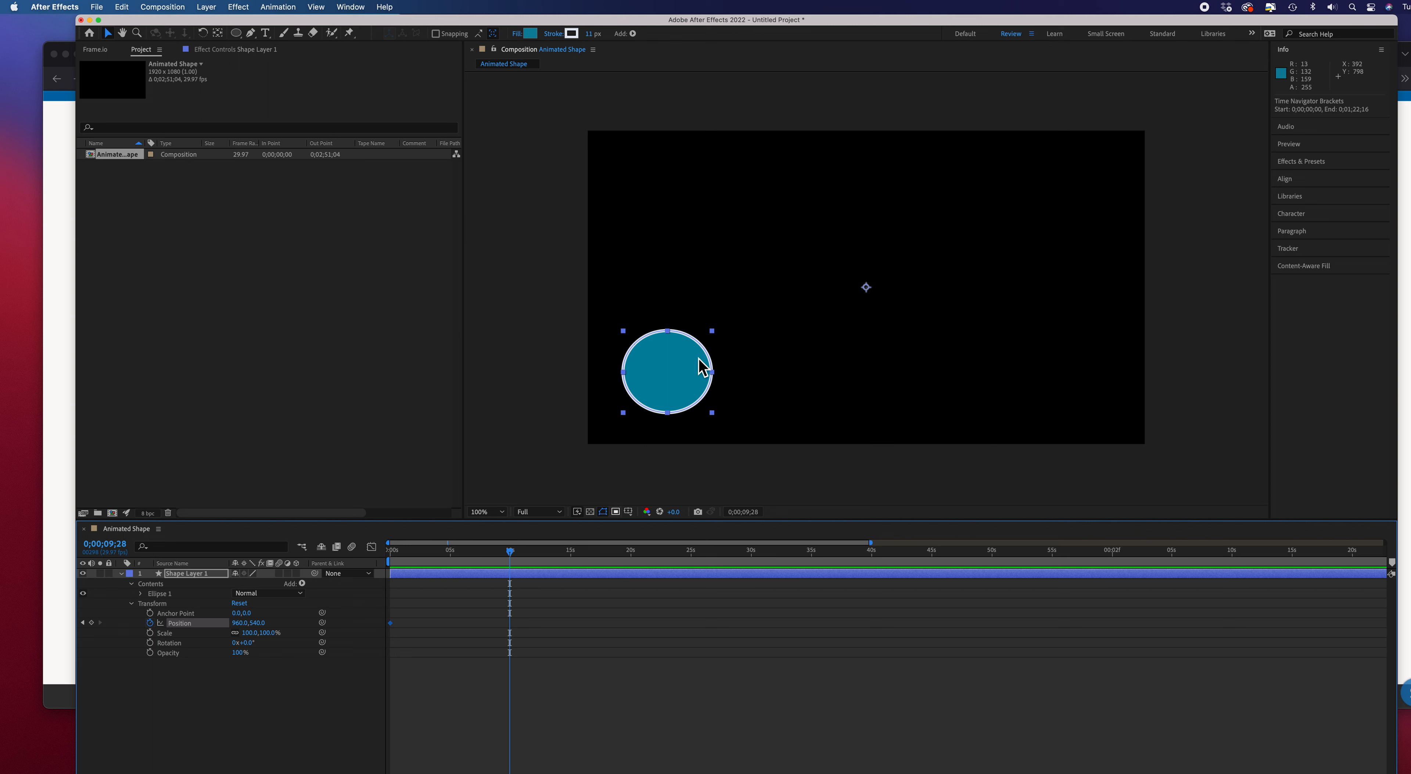
left_click(688, 383)
left_click_drag(708, 311, 868, 216)
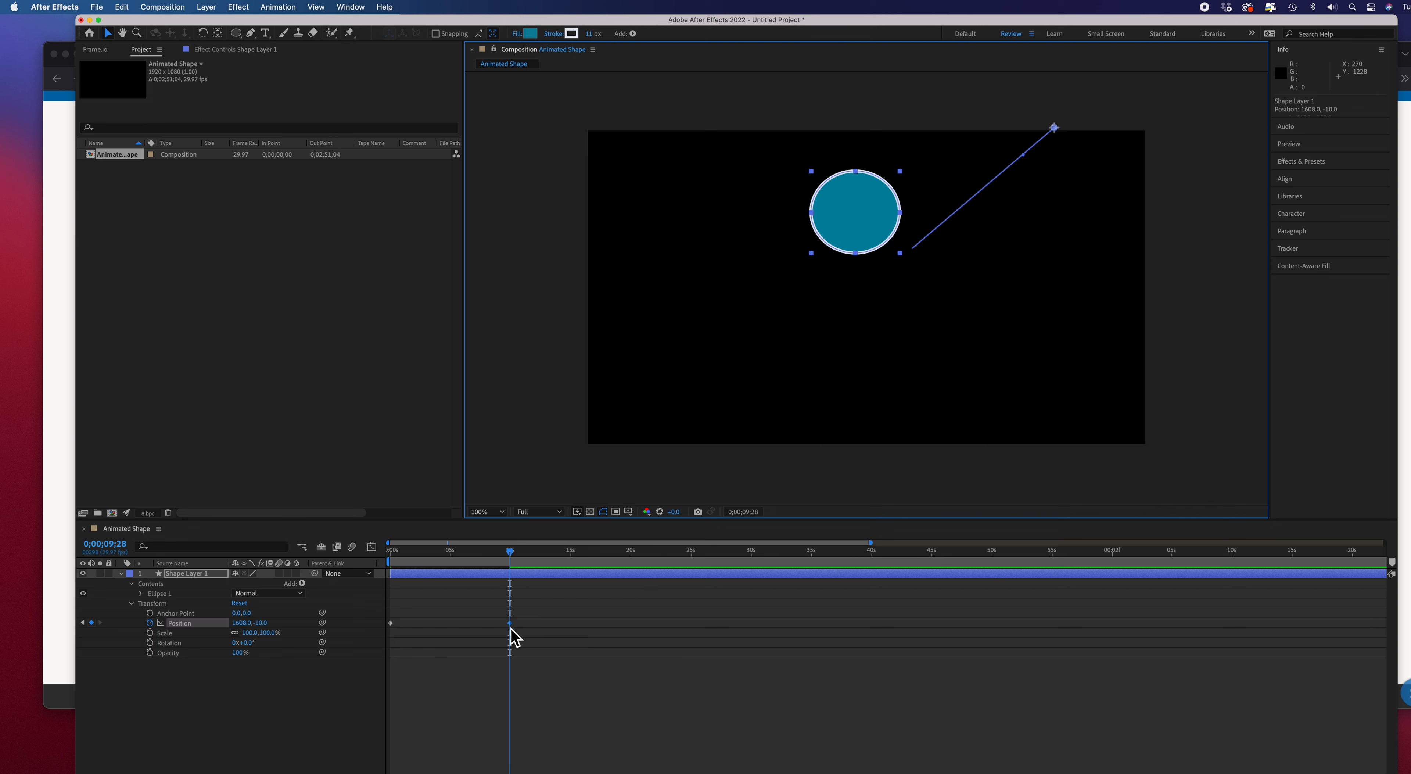
Preview the ellipse's motion from the beginning of the composition
left_click_drag(512, 554, 393, 557)
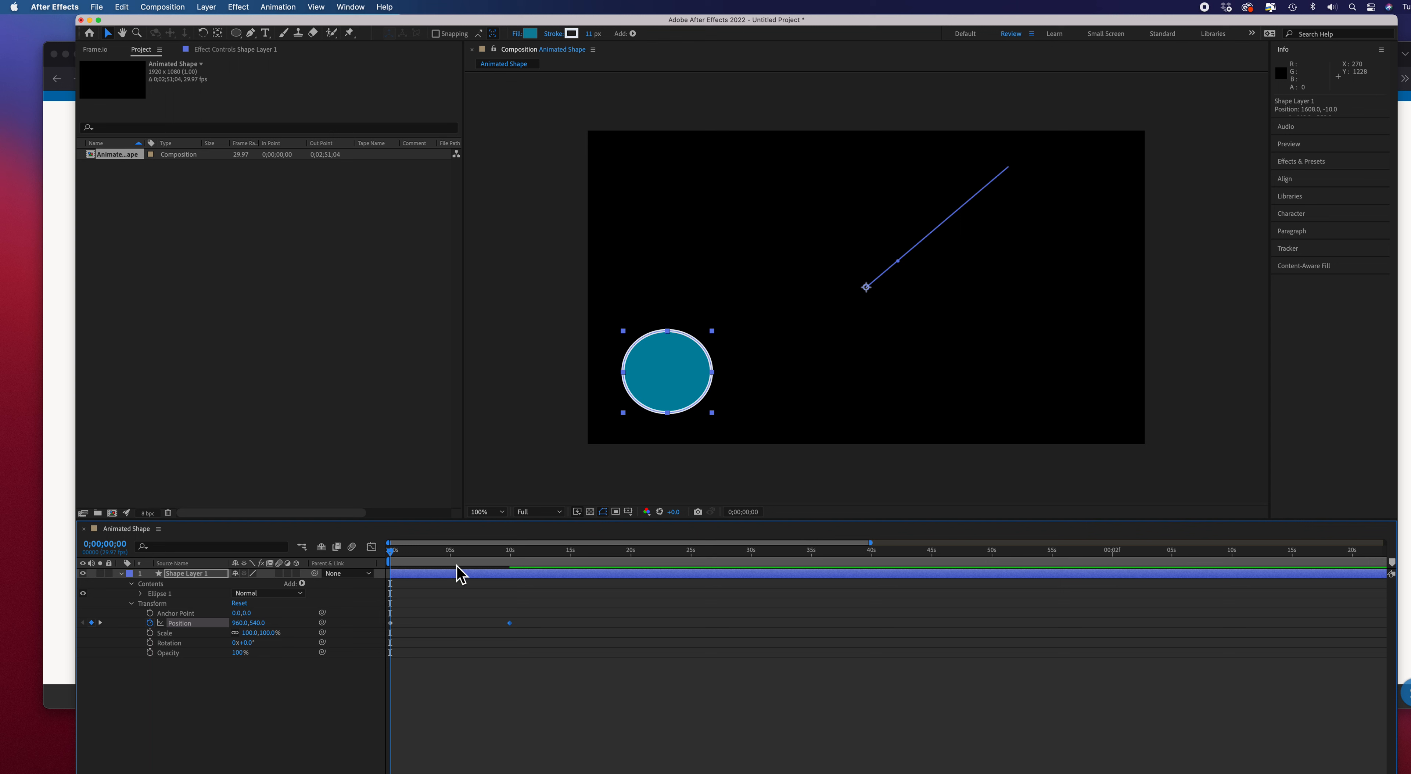
key("space")
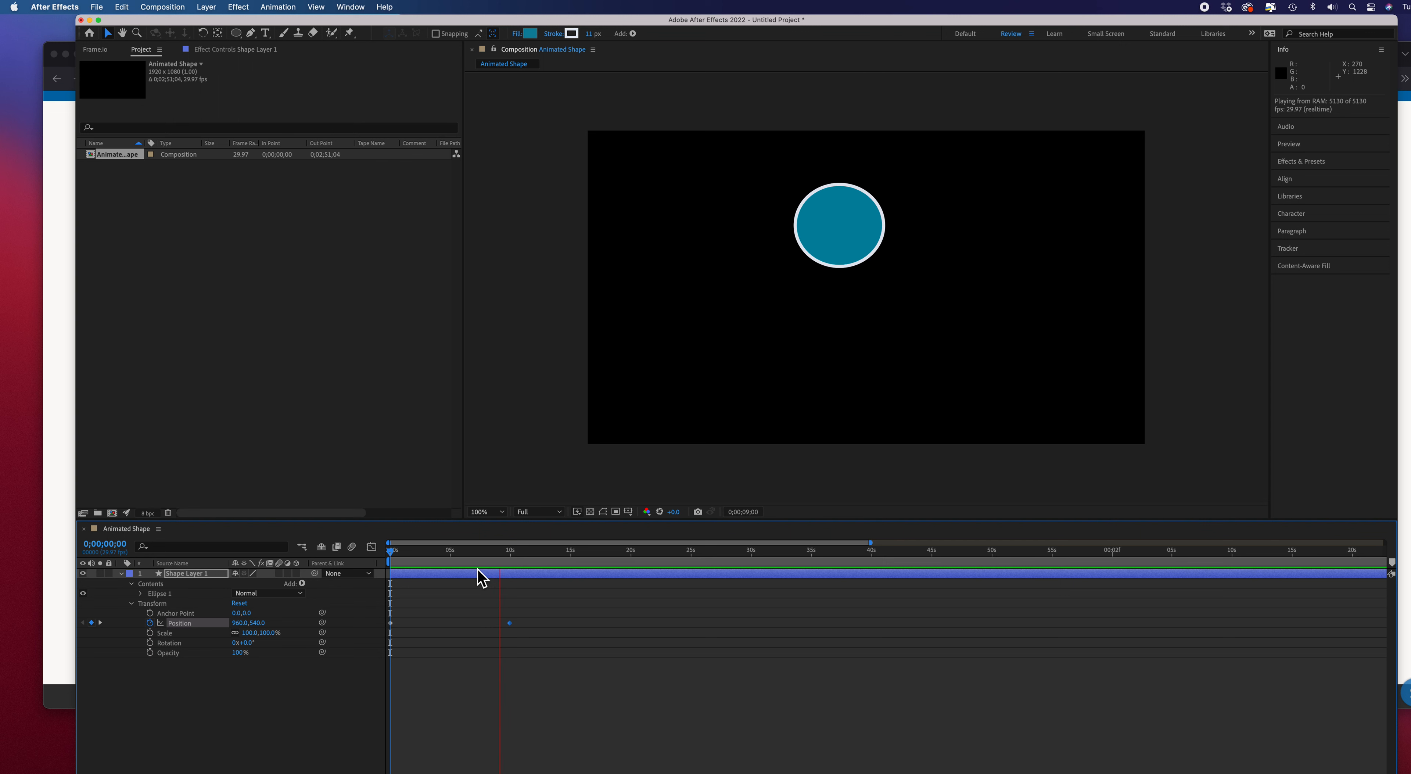
Stop the preview and move the ellipse's second Position keyframe to 0;00;05;05
key("space")
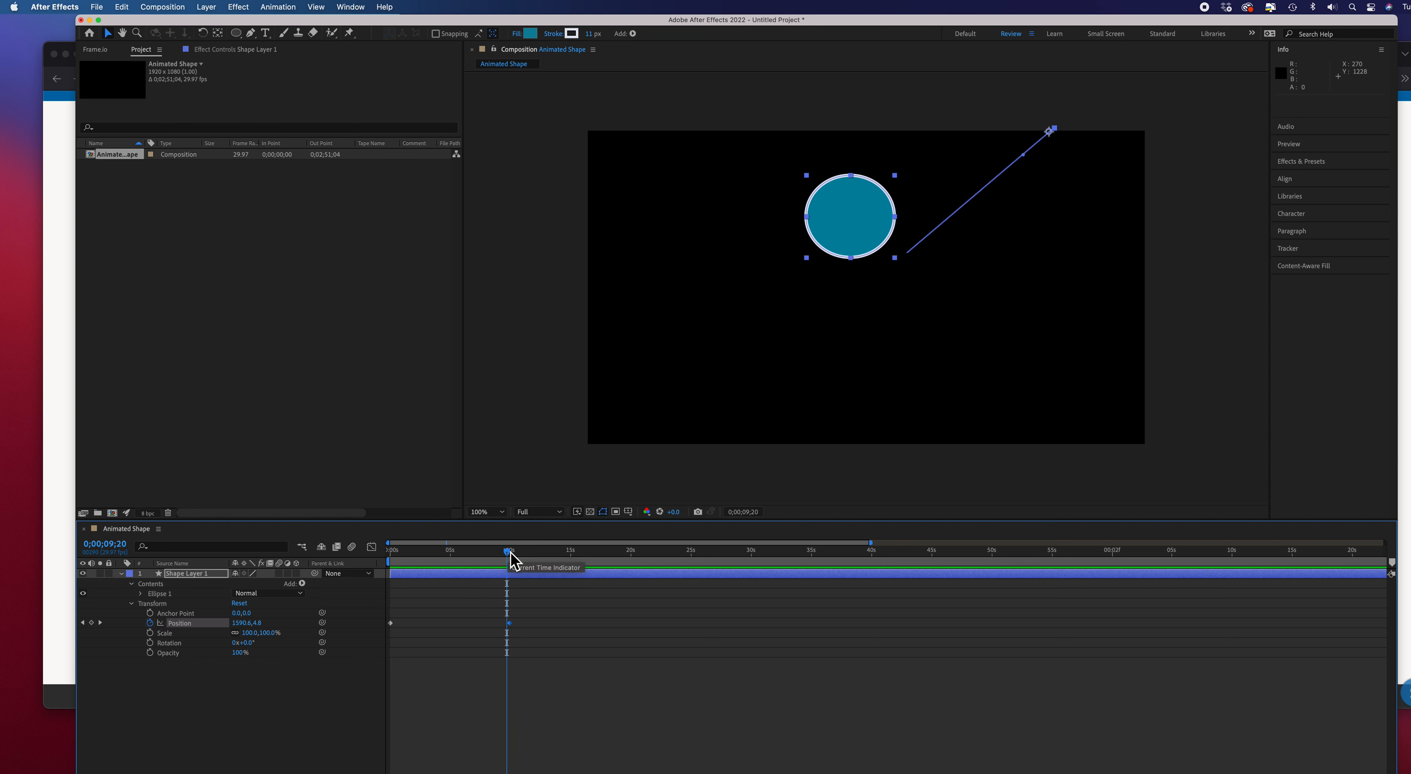
left_click_drag(509, 555, 455, 560)
left_click_drag(510, 624, 454, 630)
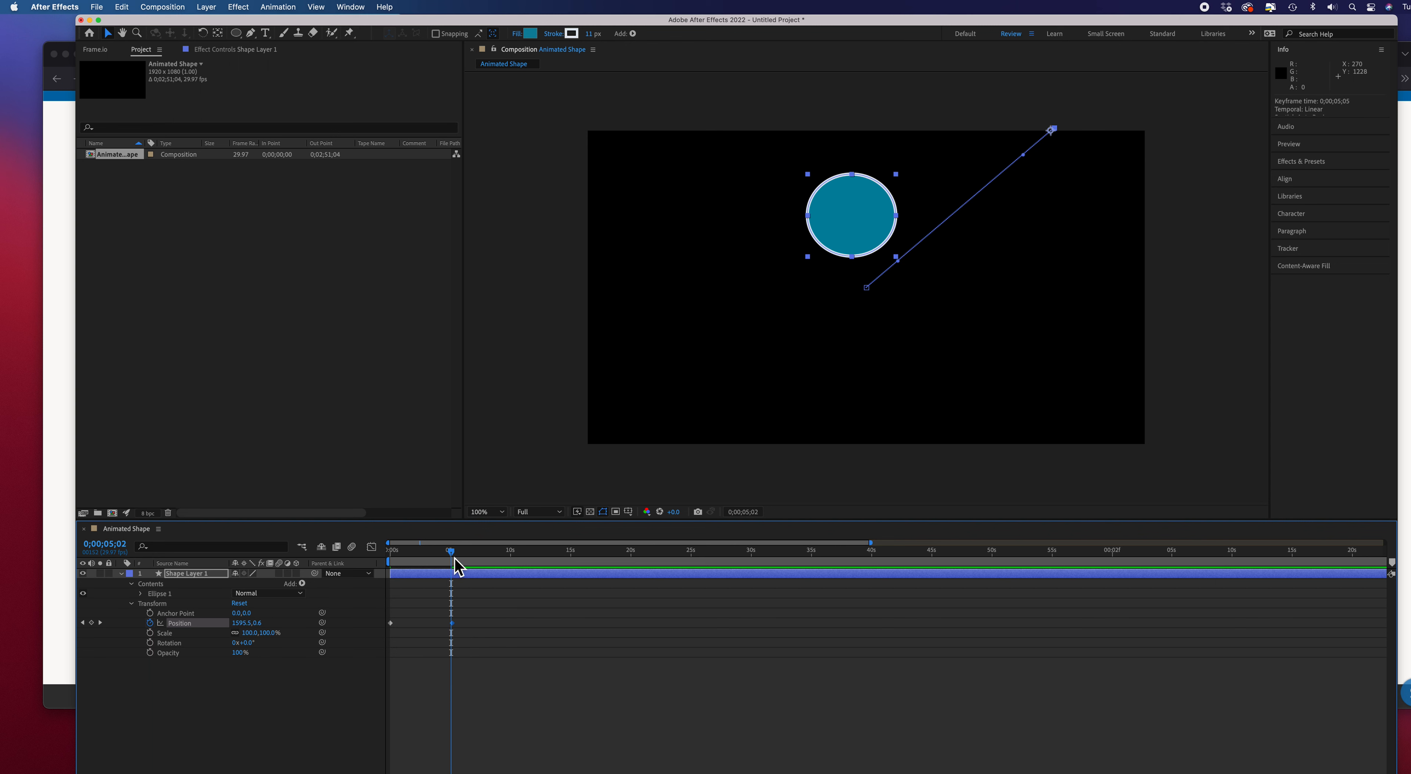
At 0;00;09;26, add a Position keyframe at about 2372, 570 by moving the ellipse to the composition's lower-right area
left_click_drag(454, 556, 512, 559)
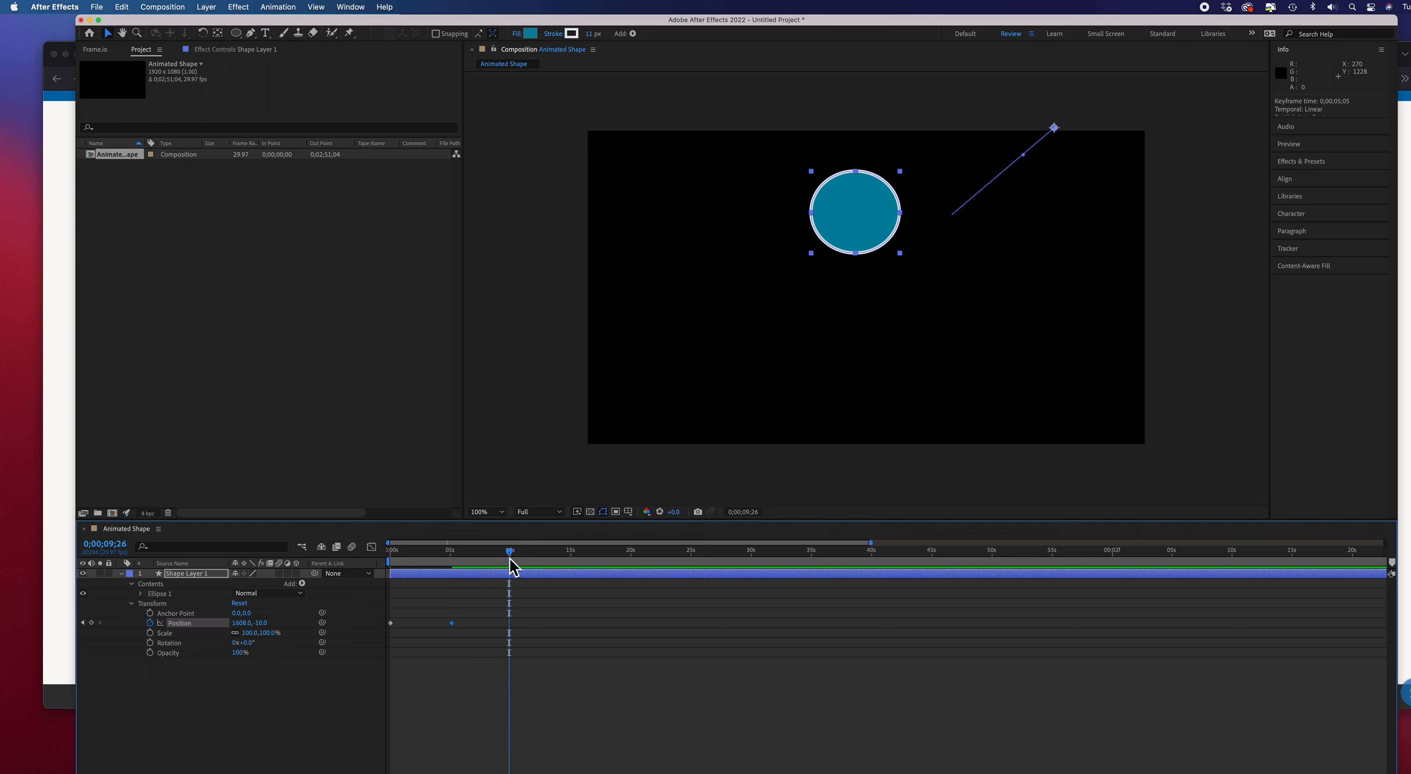
left_click(853, 241)
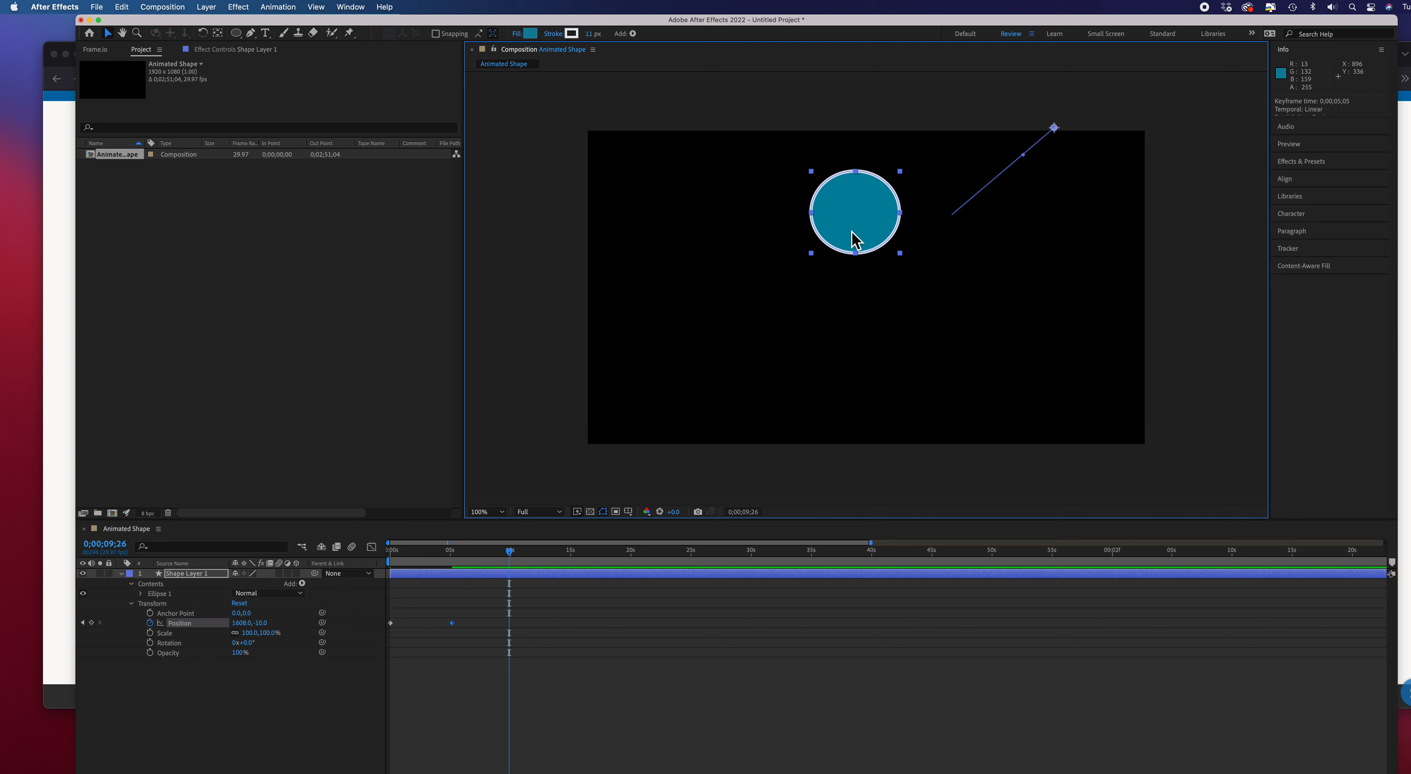
left_click_drag(892, 262, 1063, 385)
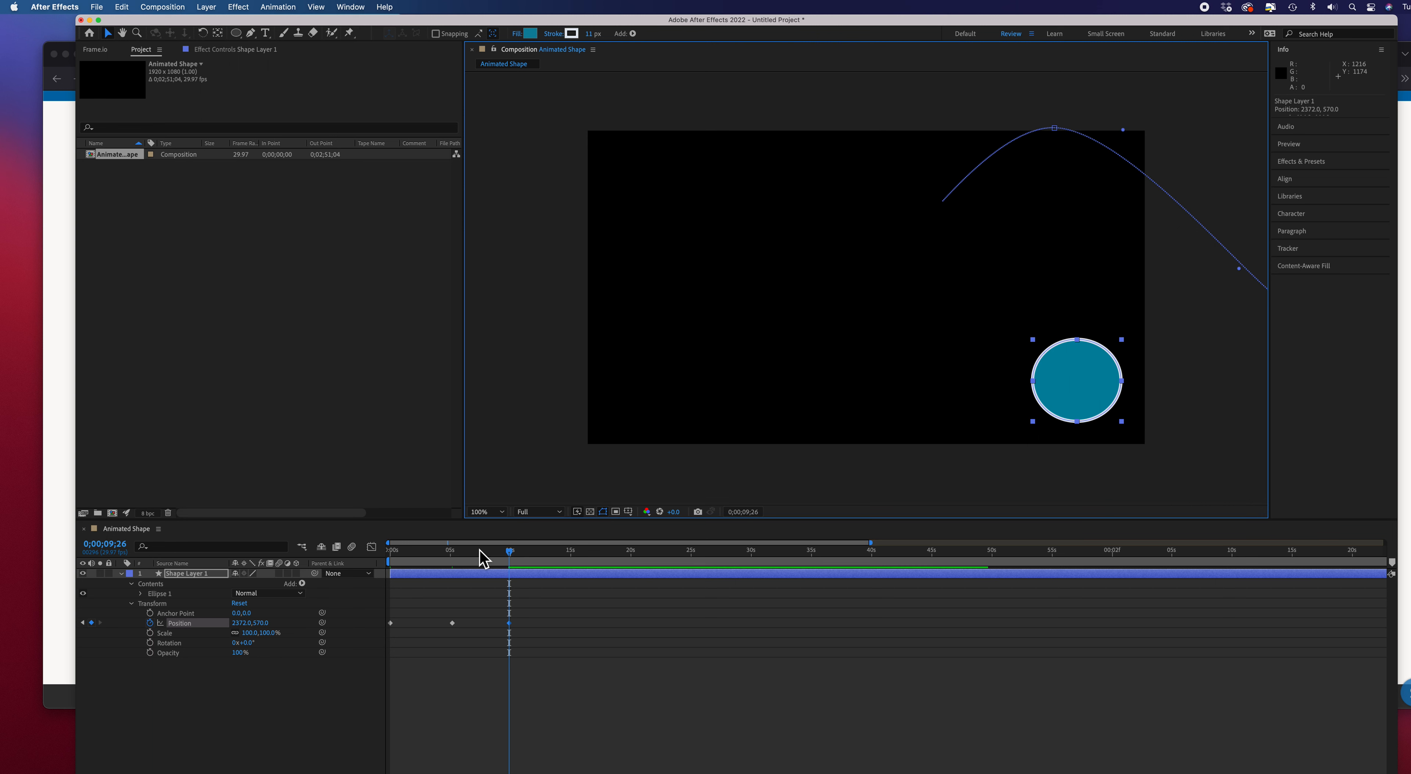
Preview the ellipse's arcing motion from the beginning of the composition through its third Position keyframe
left_click_drag(512, 551, 386, 554)
key("space")
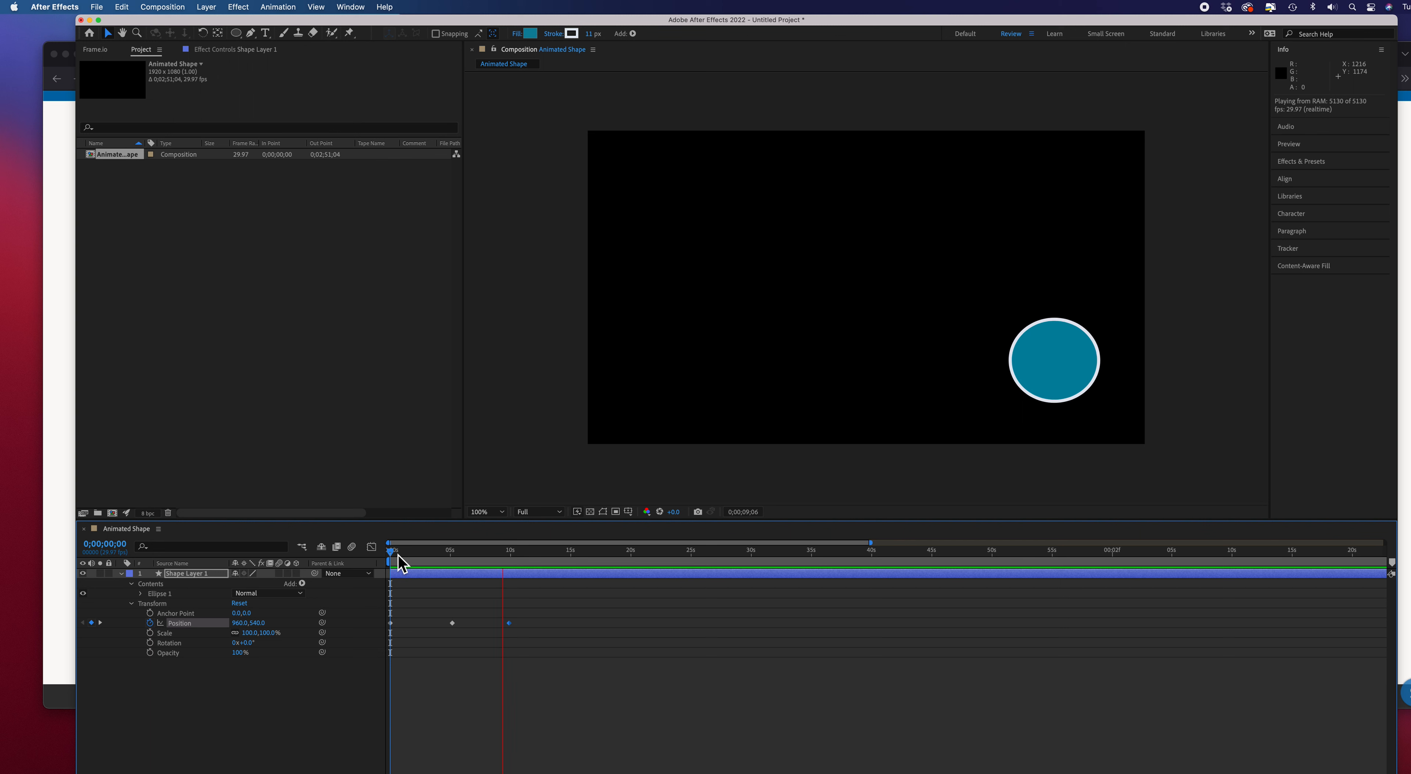
key("space")
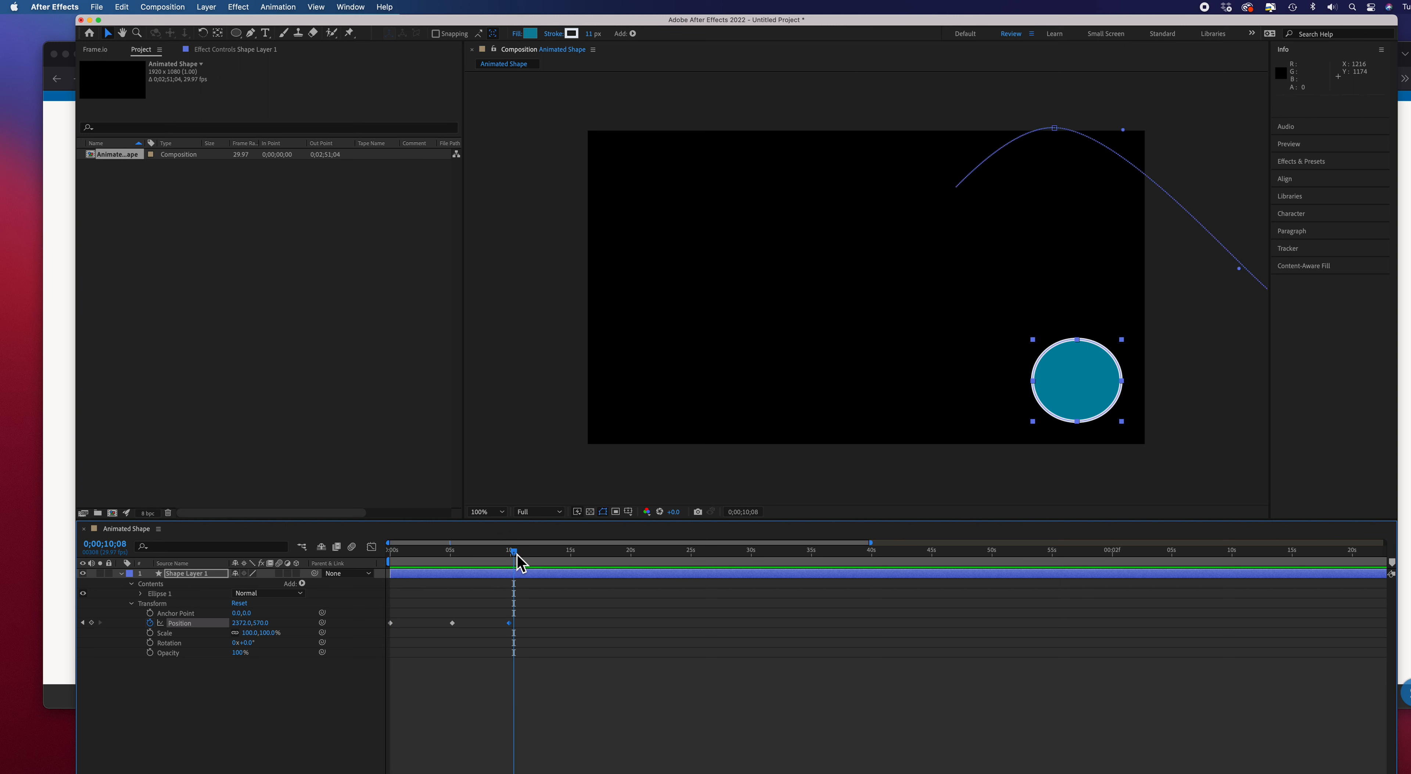
Copy the Position keyframe at 0;00;05;05 and paste it at 0;00;15;01
left_click_drag(516, 552, 514, 552)
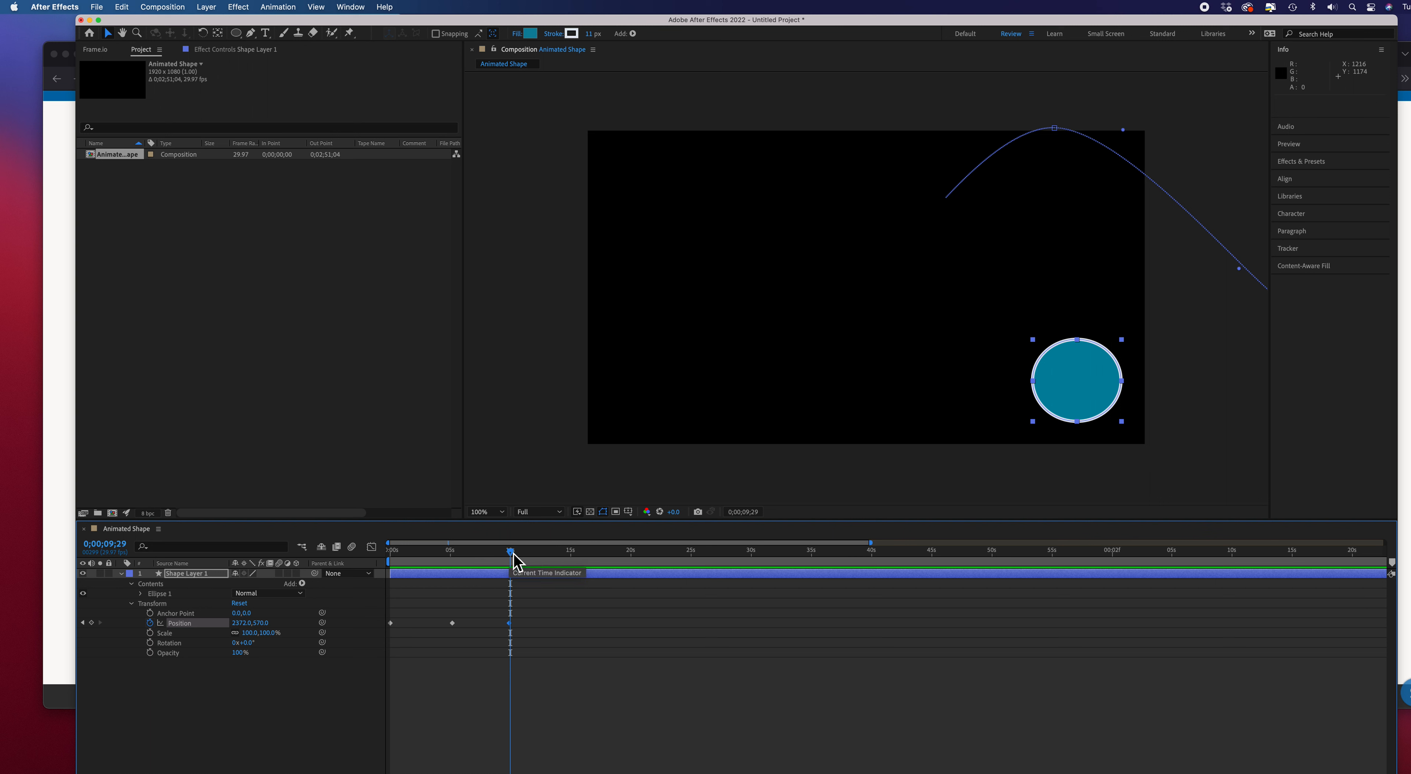
left_click_drag(514, 553, 573, 557)
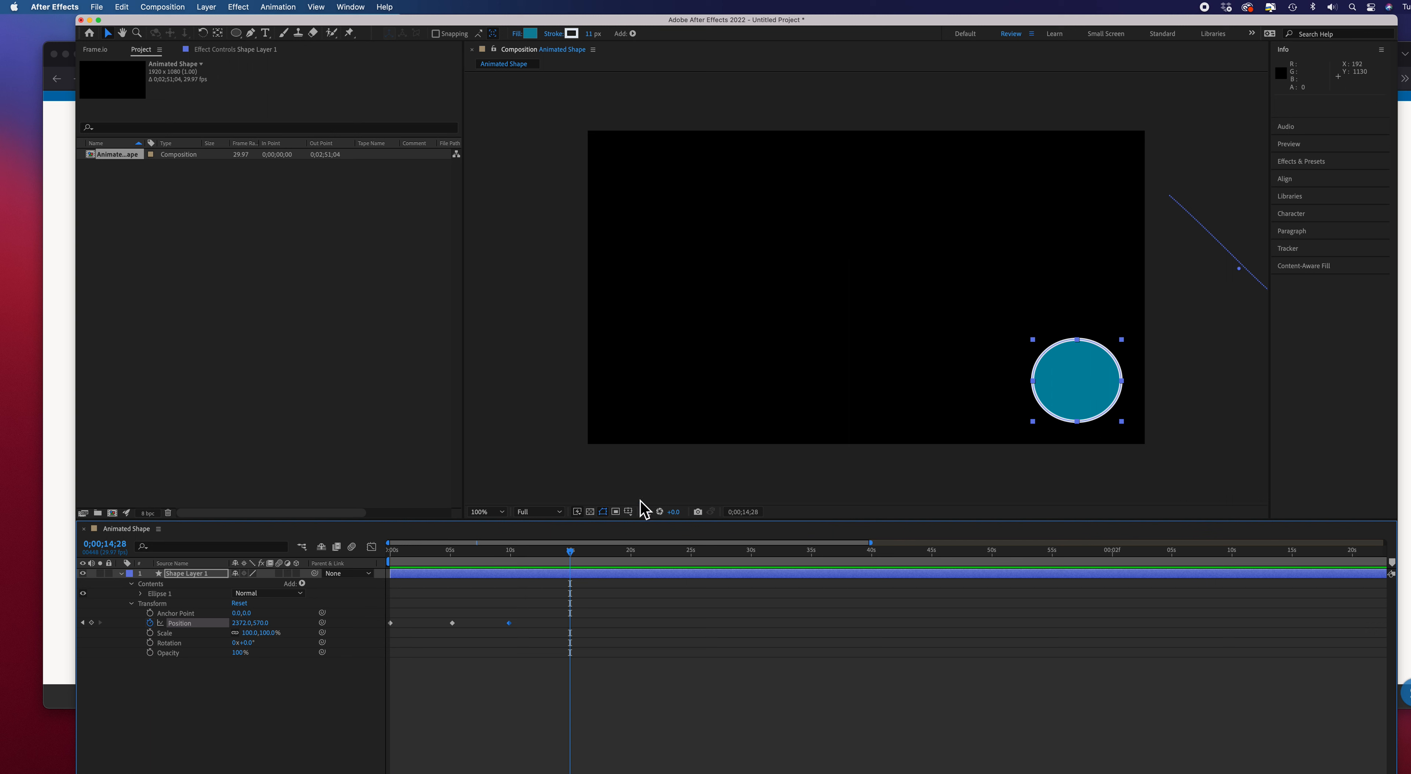
mouse_move(572, 559)
left_mouse_down()
mouse_move(454, 560)
mouse_move(573, 559)
left_mouse_up()
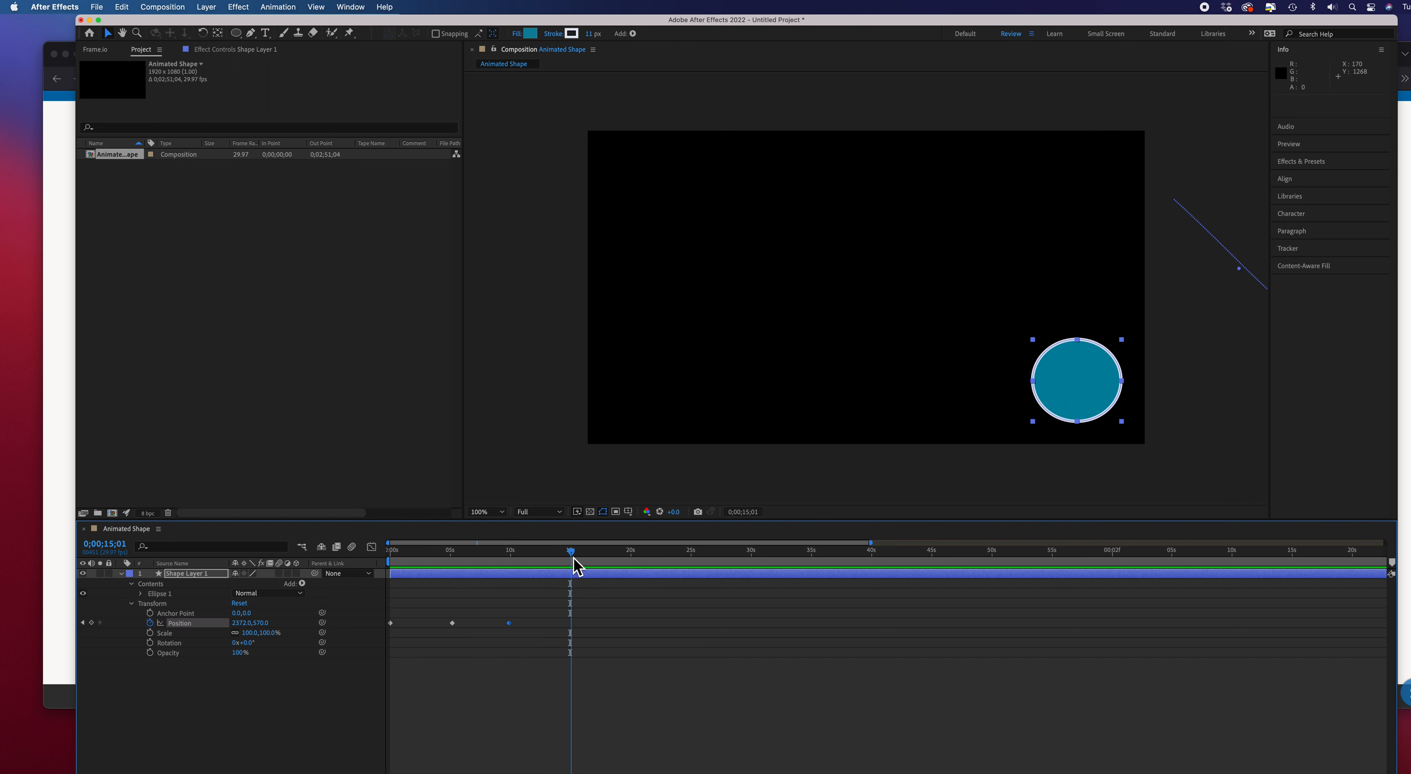
left_click(454, 624)
left_click(121, 8)
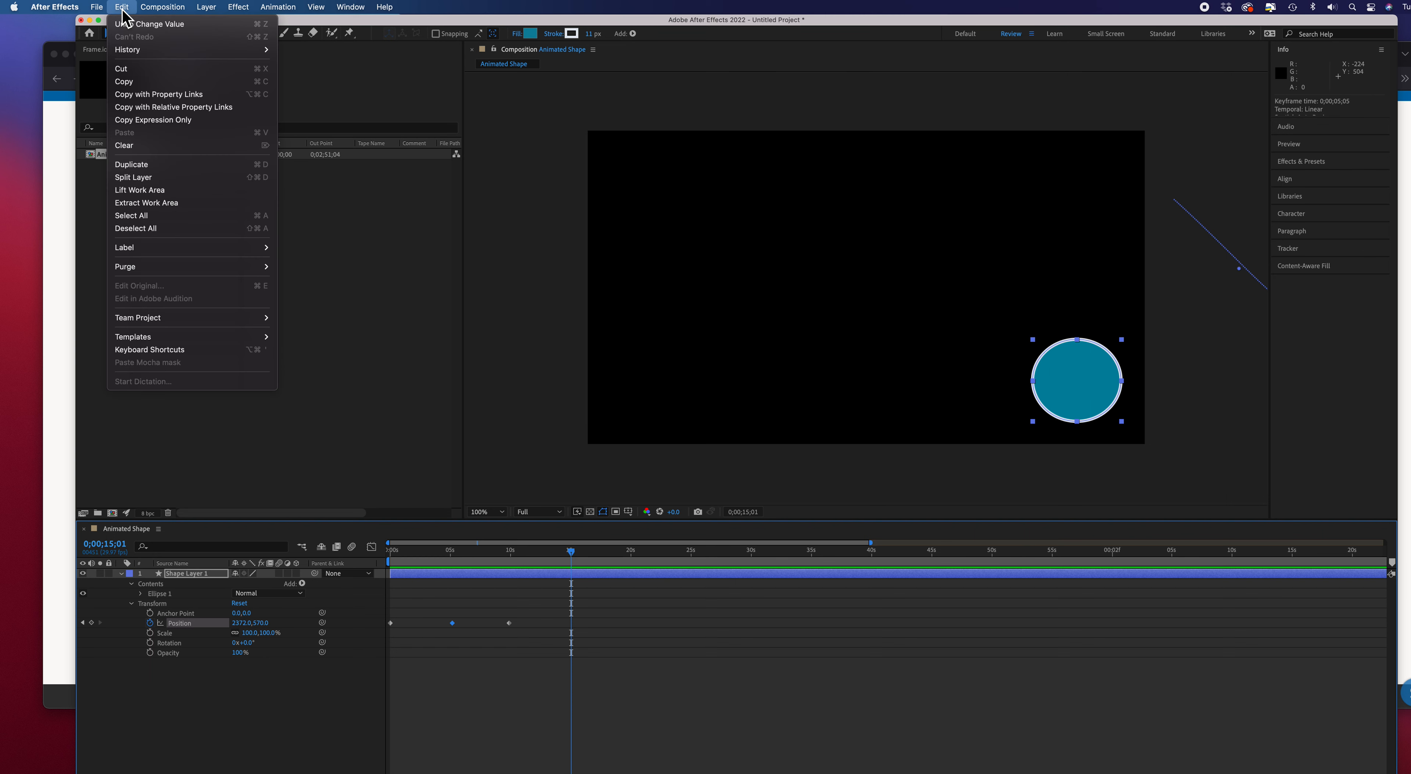
left_click(132, 82)
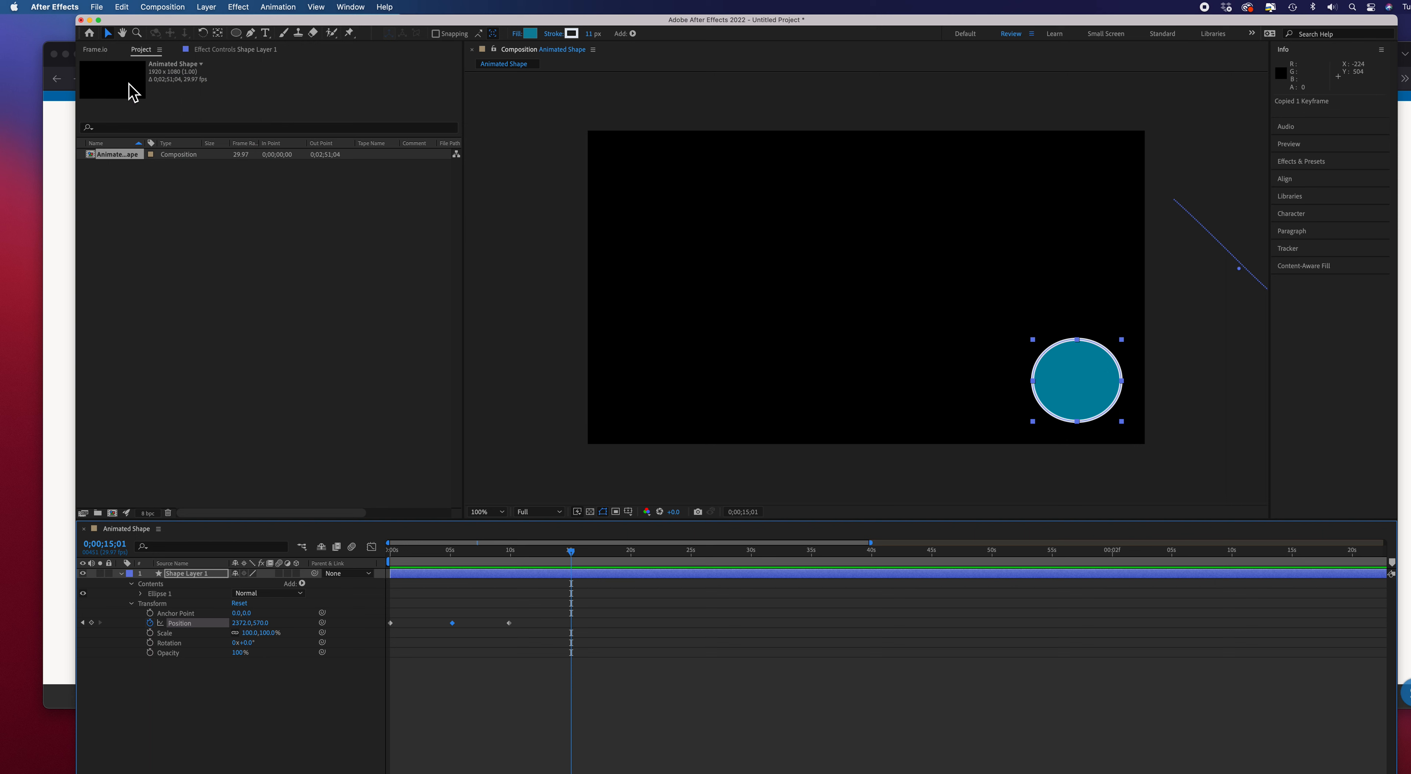
left_click(122, 7)
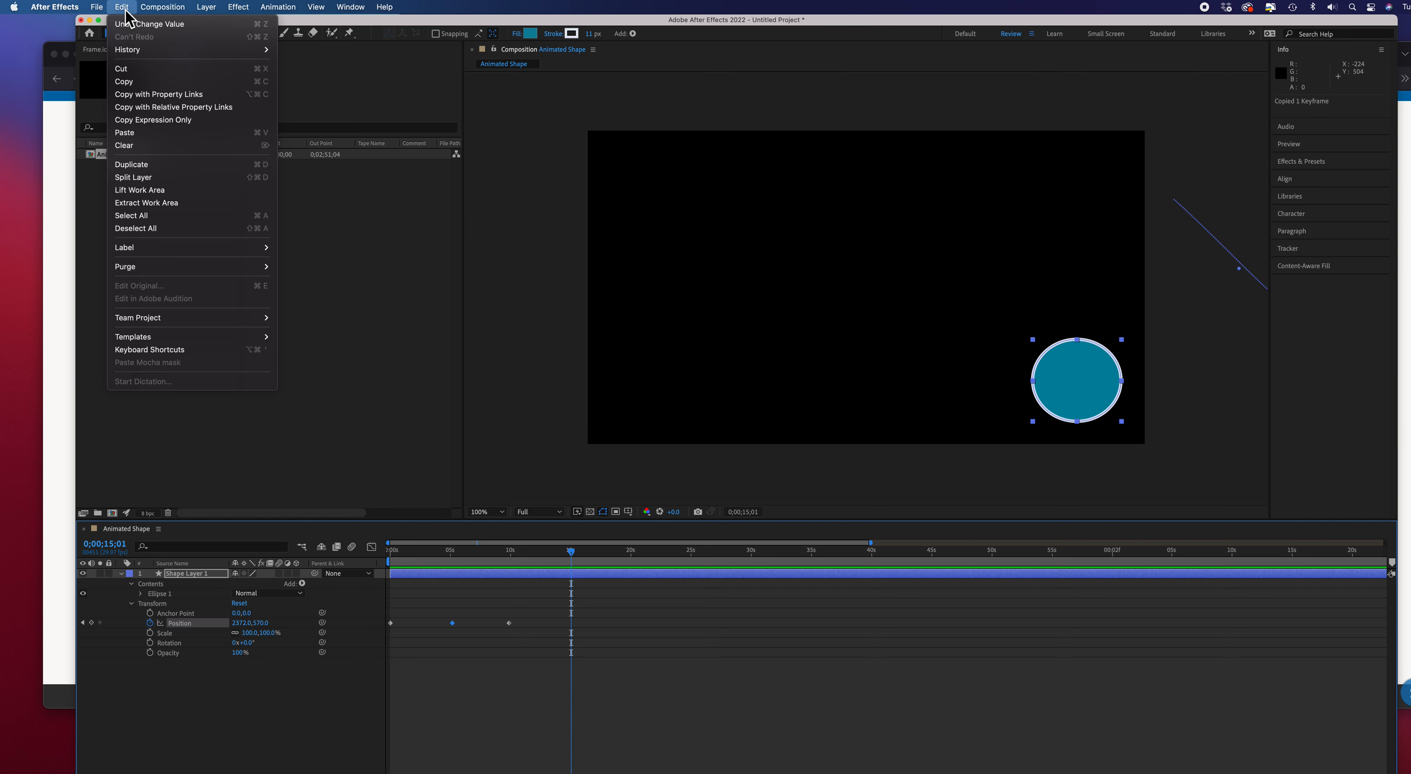
left_click(125, 133)
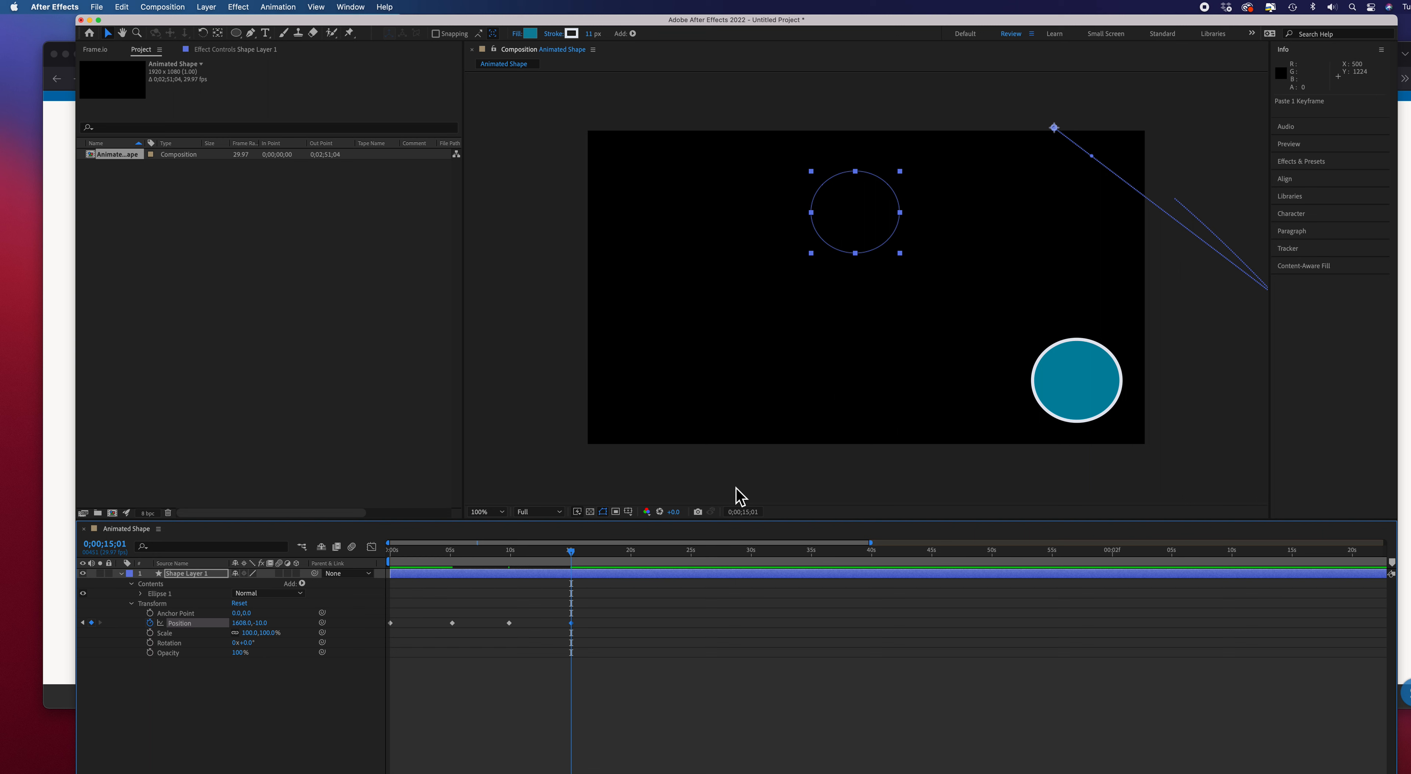
Preview the ellipse's motion from 0;00;00;00 through the pasted fourth Position keyframe
left_click_drag(575, 559, 396, 565)
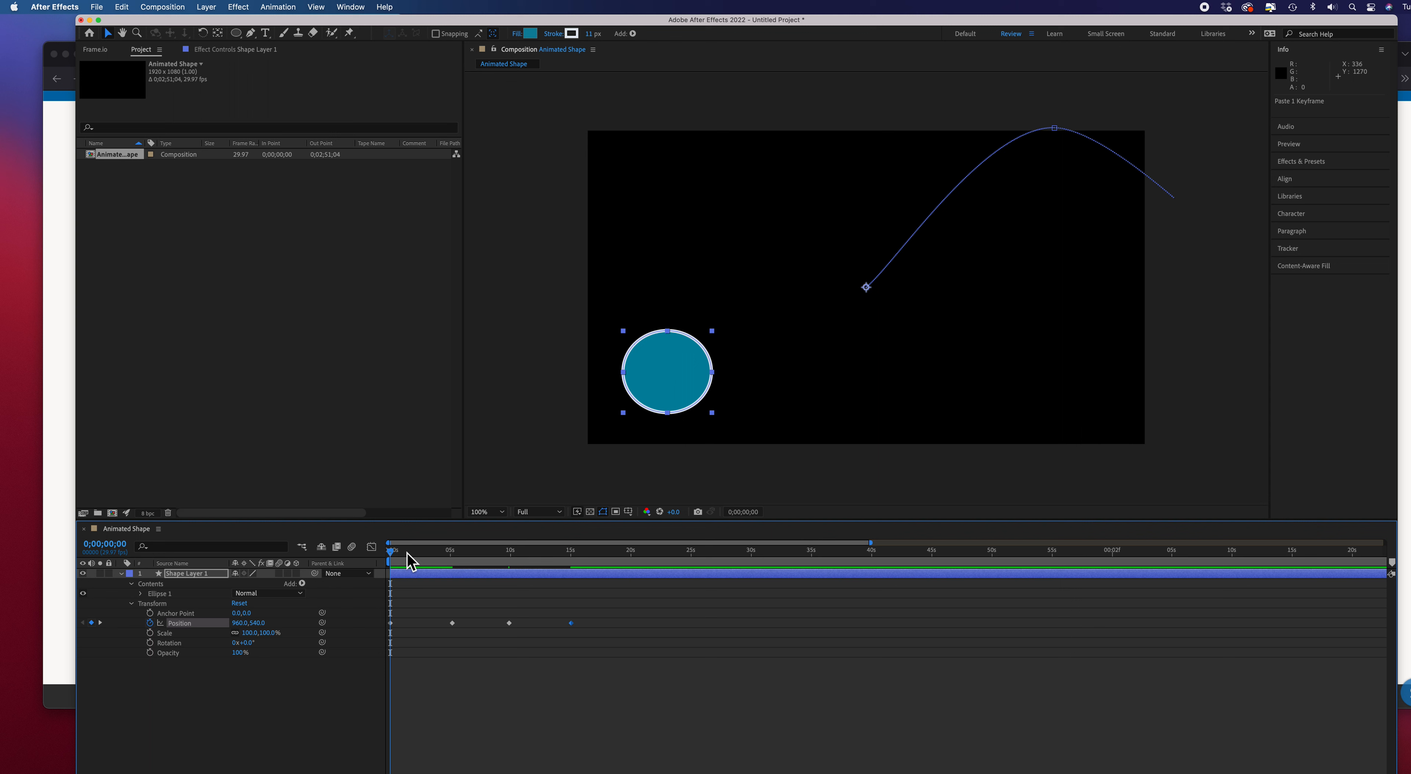
key("space")
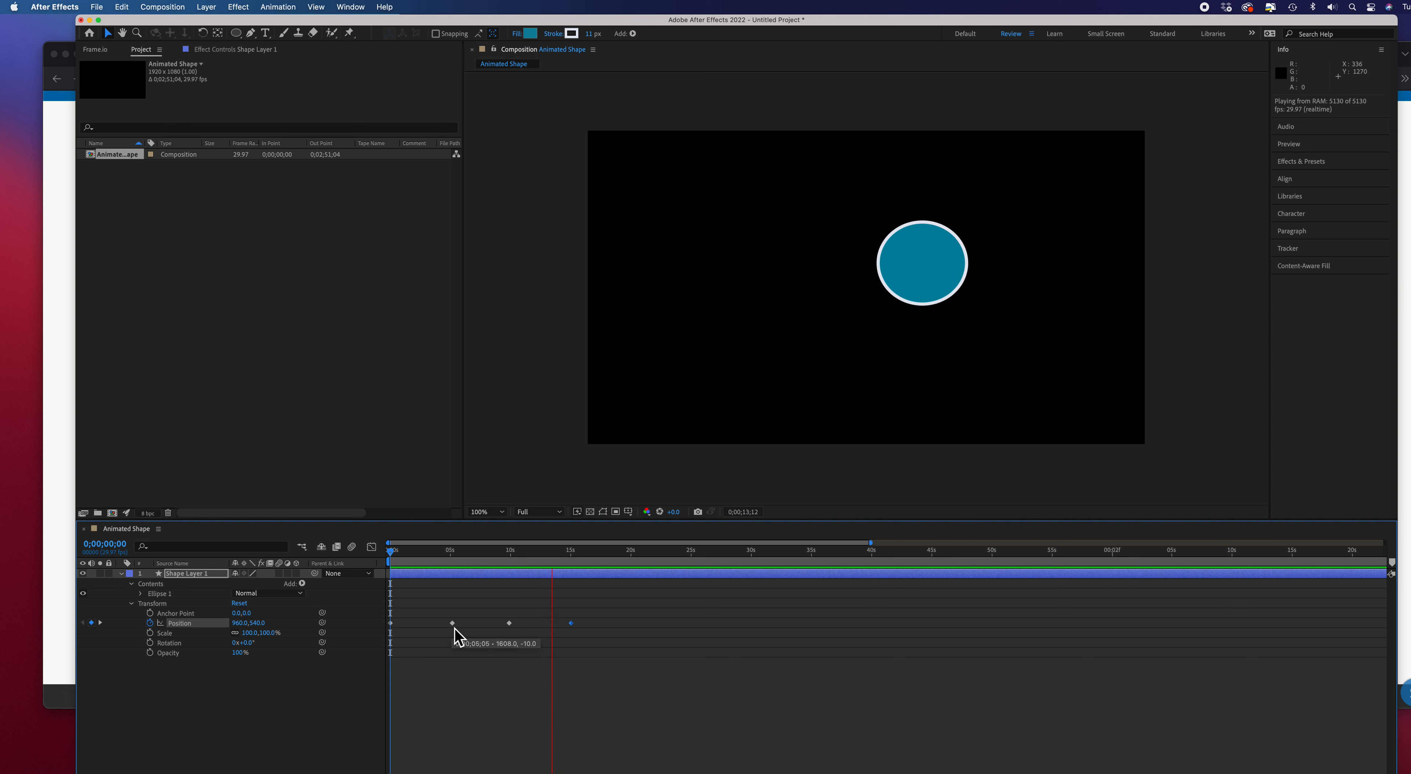
key("space")
key("space")
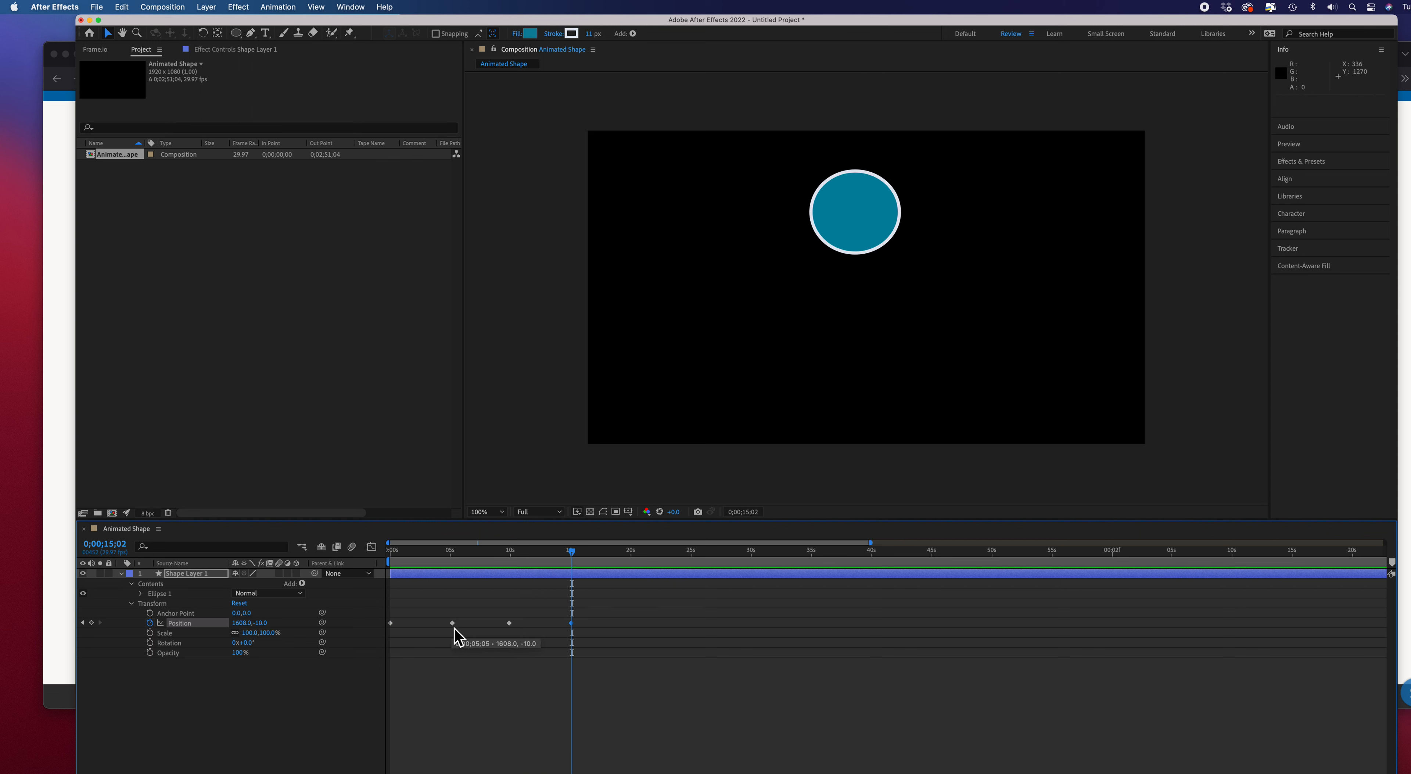
Copy the first Position keyframe and paste it at 0;00;19;29 to return the ellipse to its starting point
left_click_drag(573, 553, 631, 558)
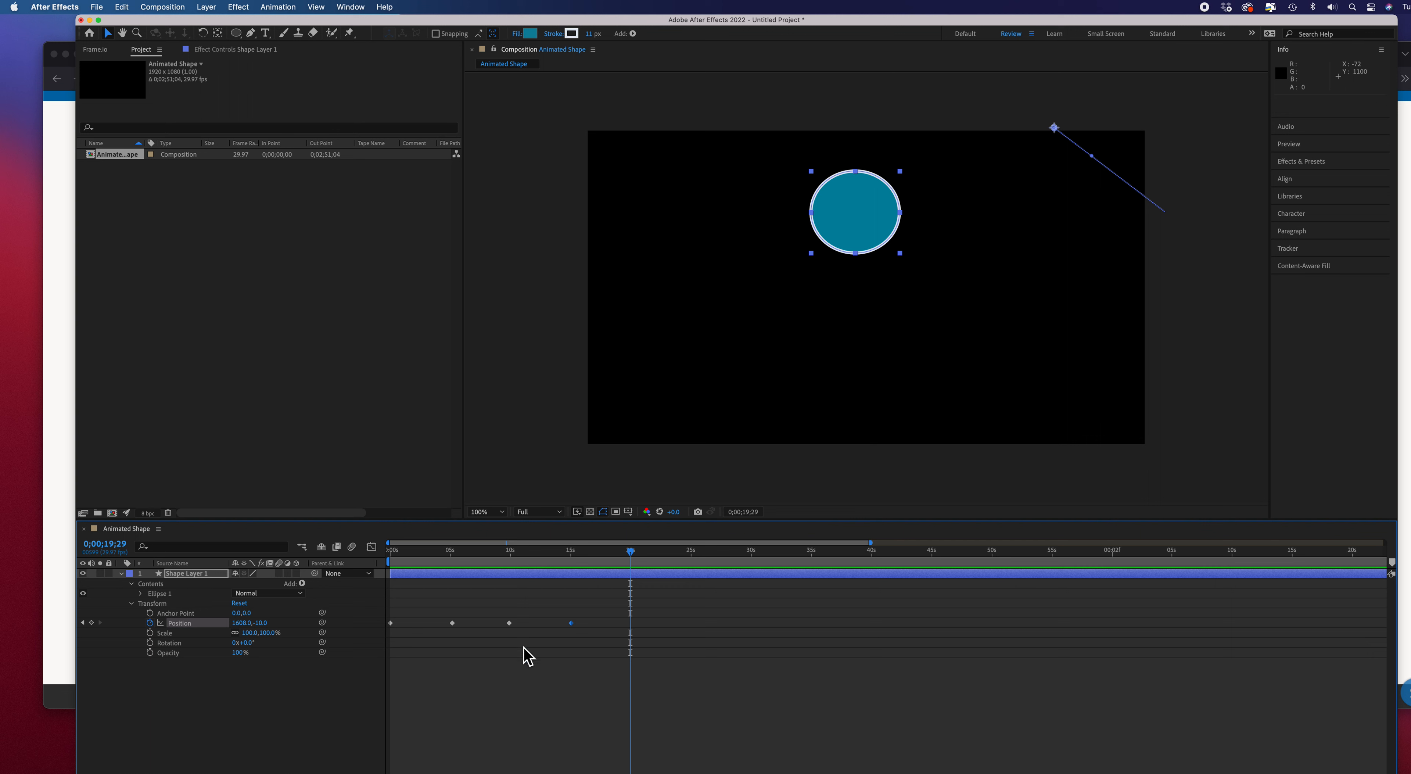
left_click(391, 623)
left_click(122, 8)
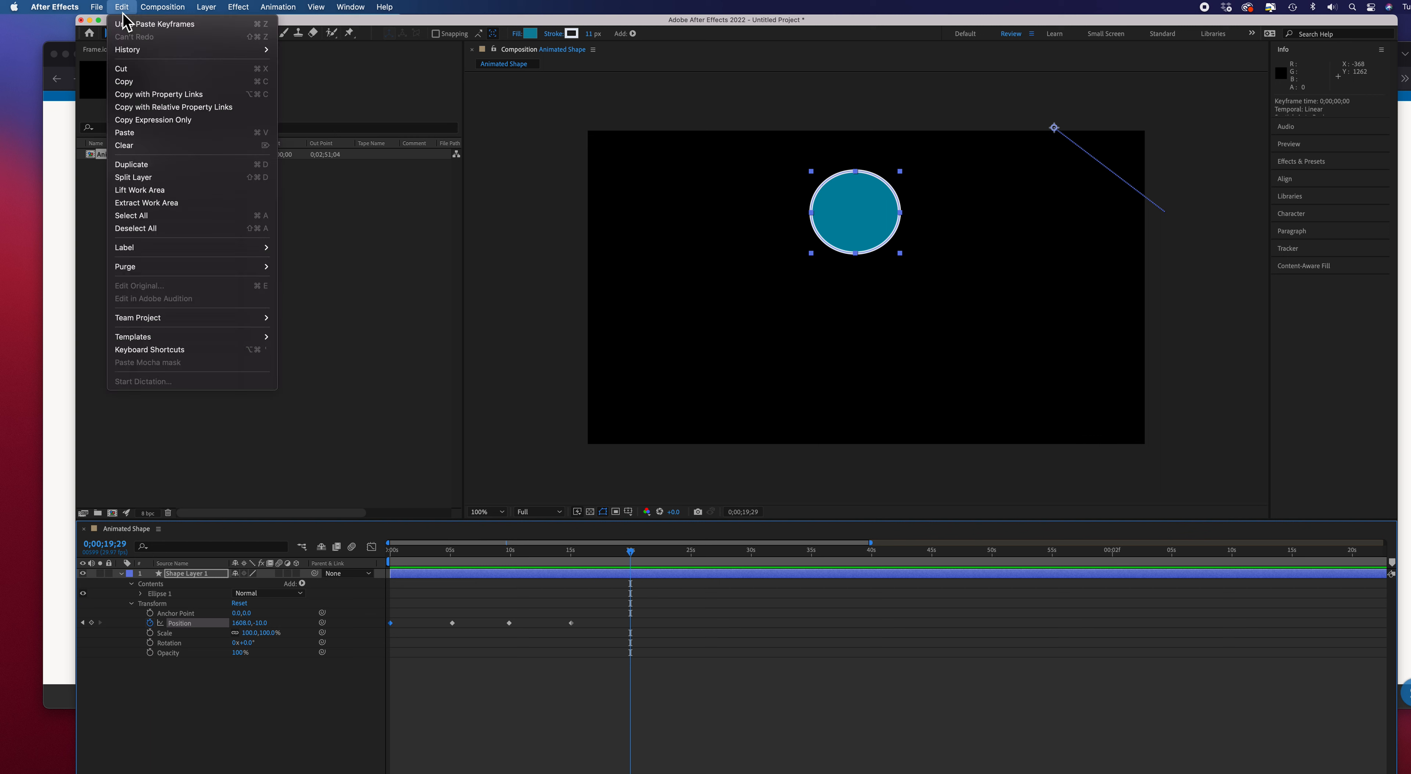
left_click(125, 82)
left_click(123, 11)
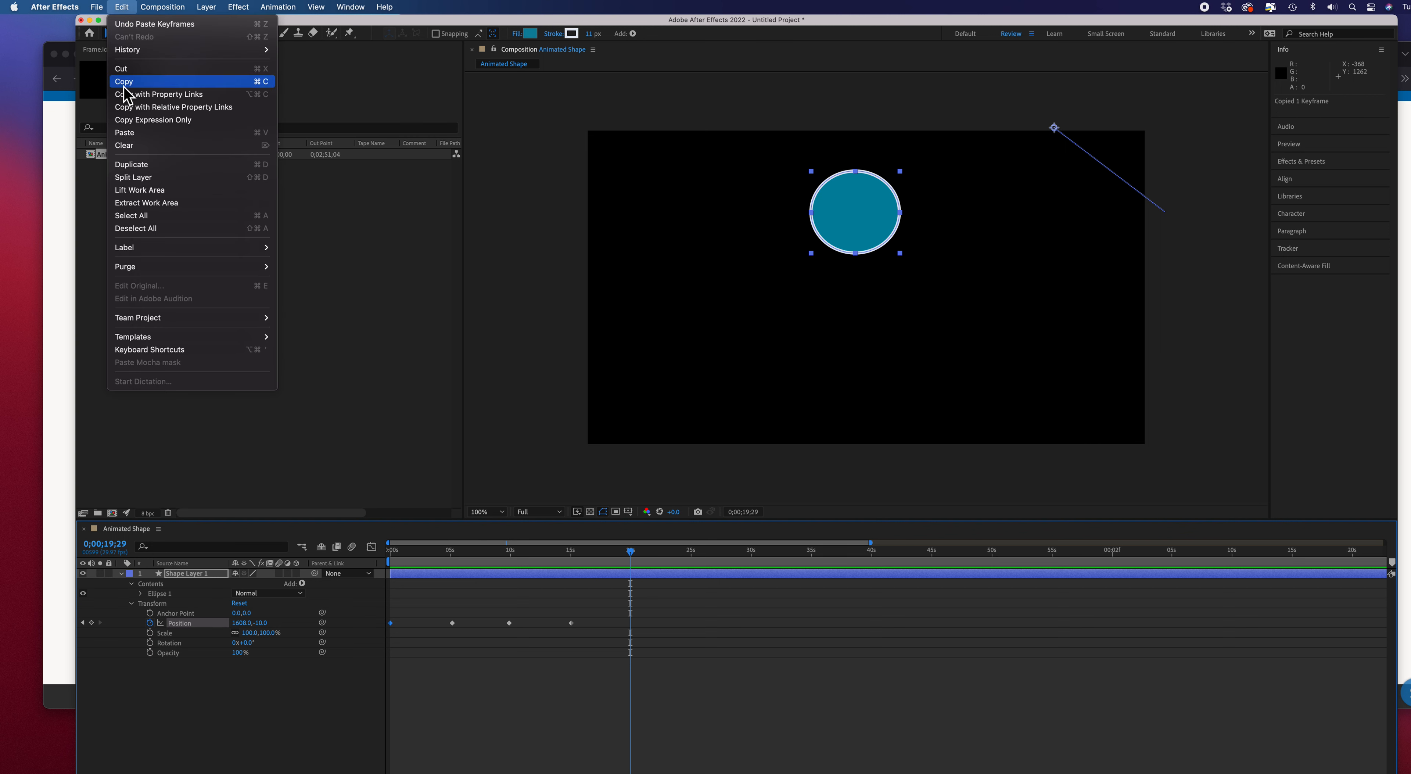
left_click(132, 136)
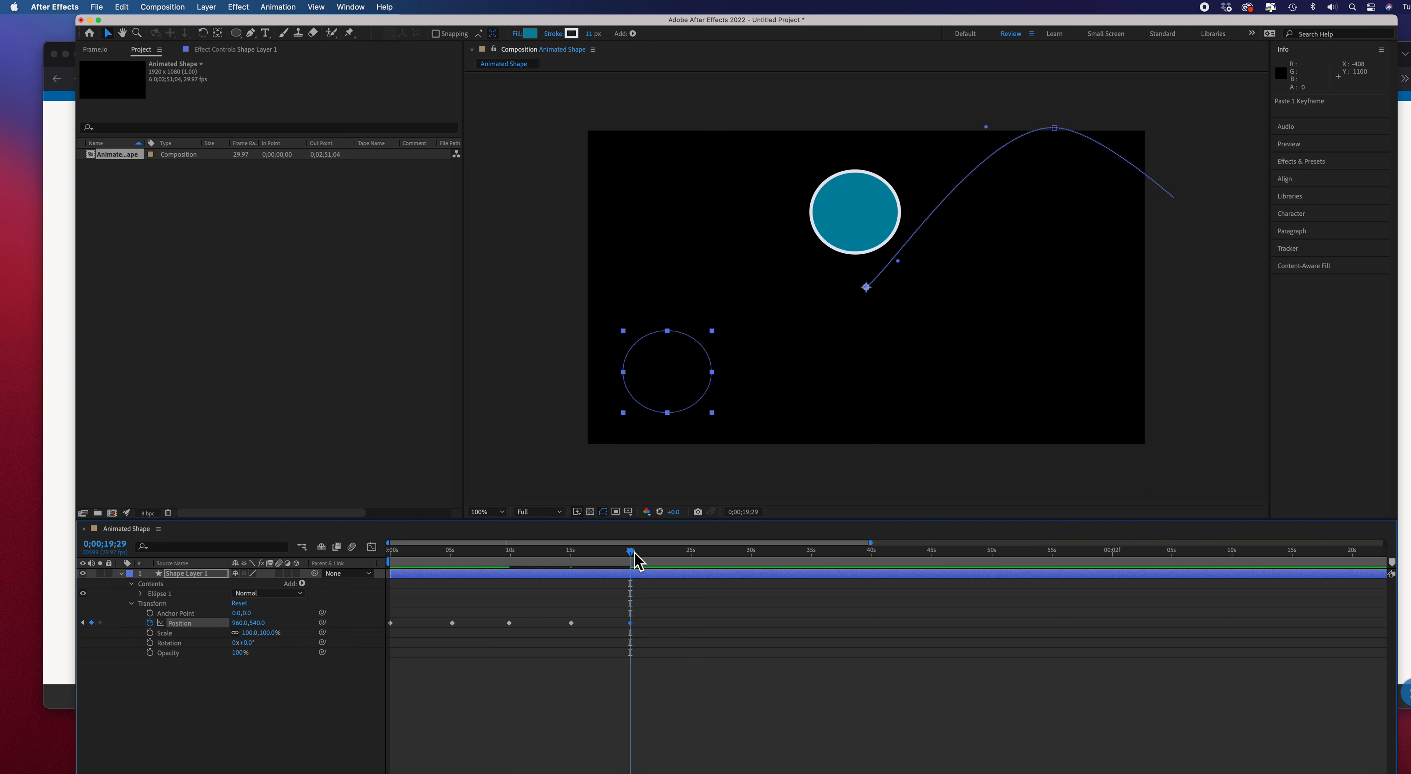
Zoom the timeline in to about the first 58 seconds and preview the motion through the final keyframe
left_click_drag(618, 559, 633, 587)
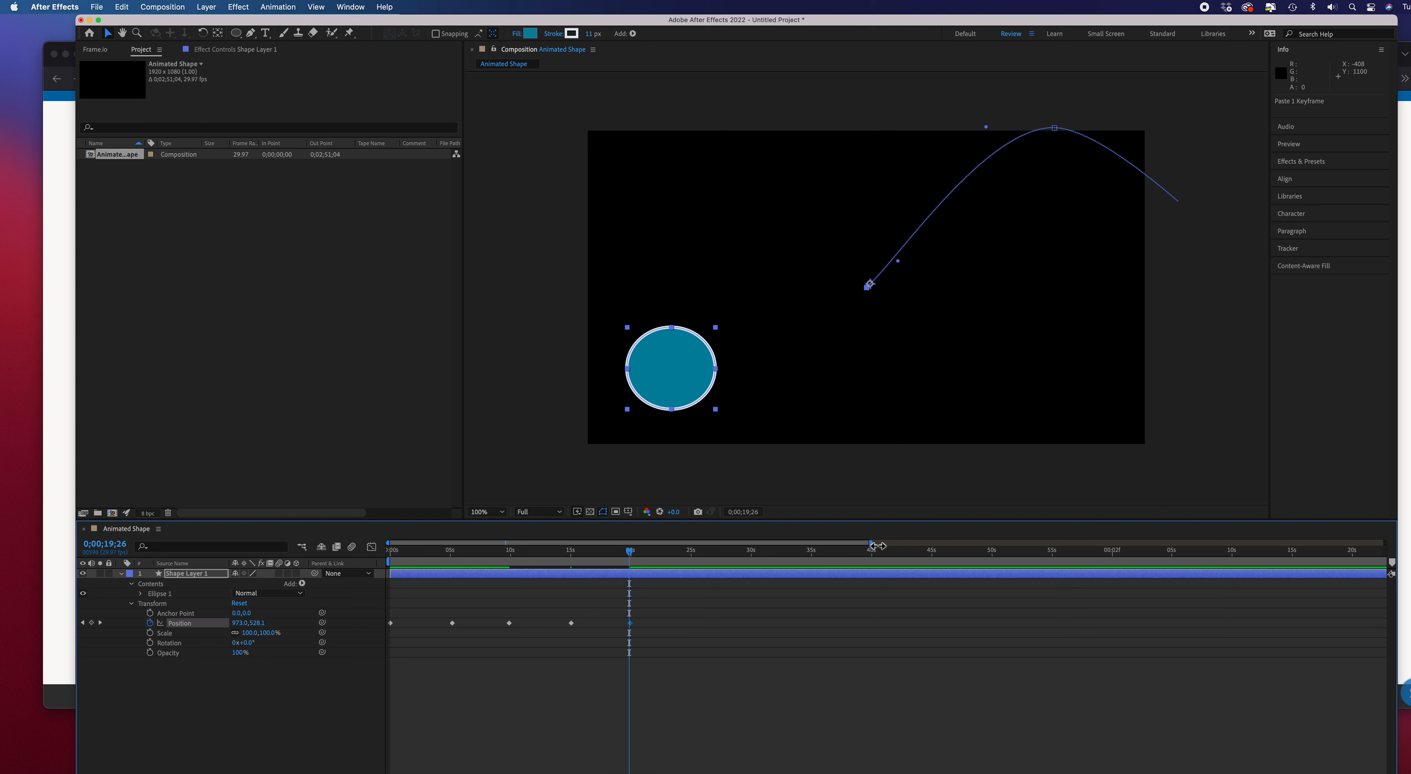
left_click_drag(878, 546, 492, 555)
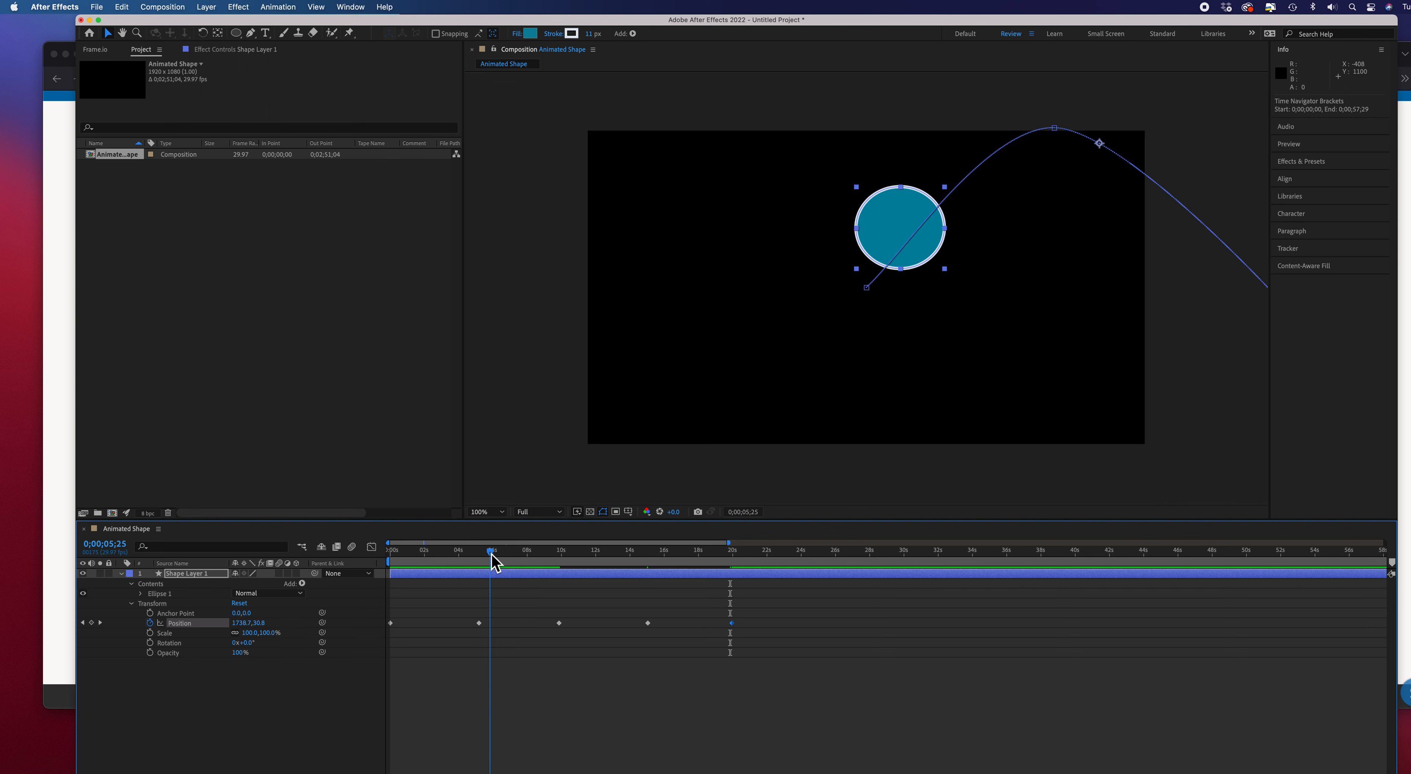
key("space")
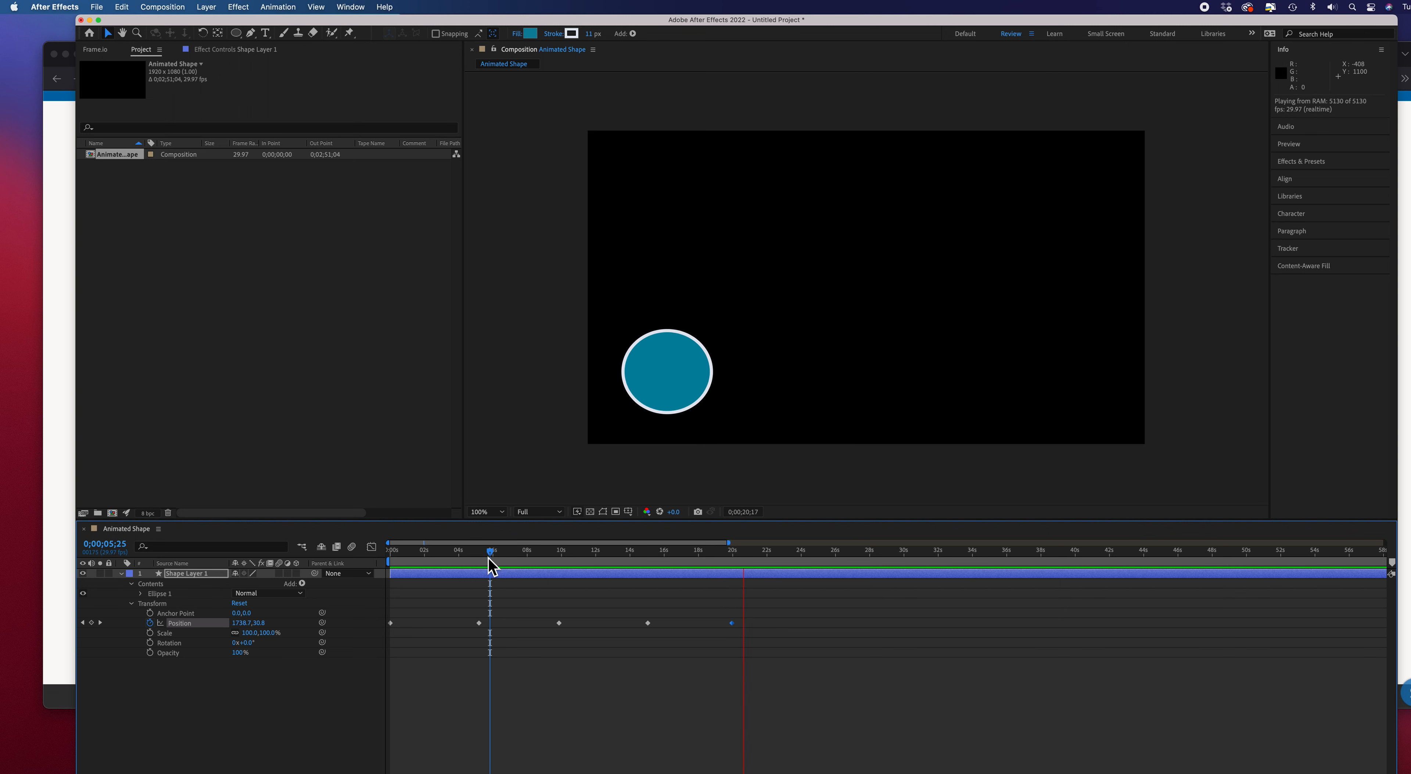
left_click(760, 553)
left_click_drag(763, 553, 731, 553)
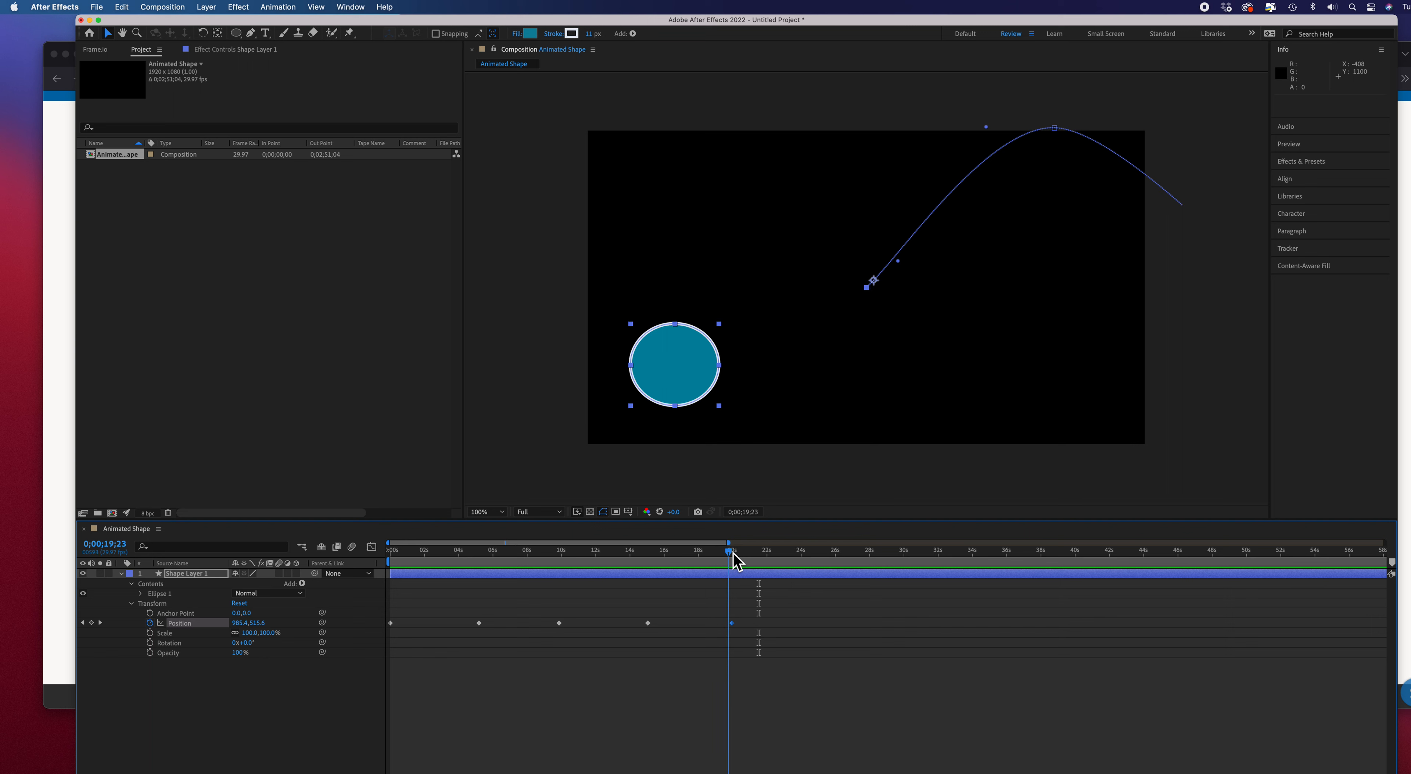
Reposition the application window to expose the far end of the timeline and bring the timeline's start back into view
scroll(1334, 585, "right", 3)
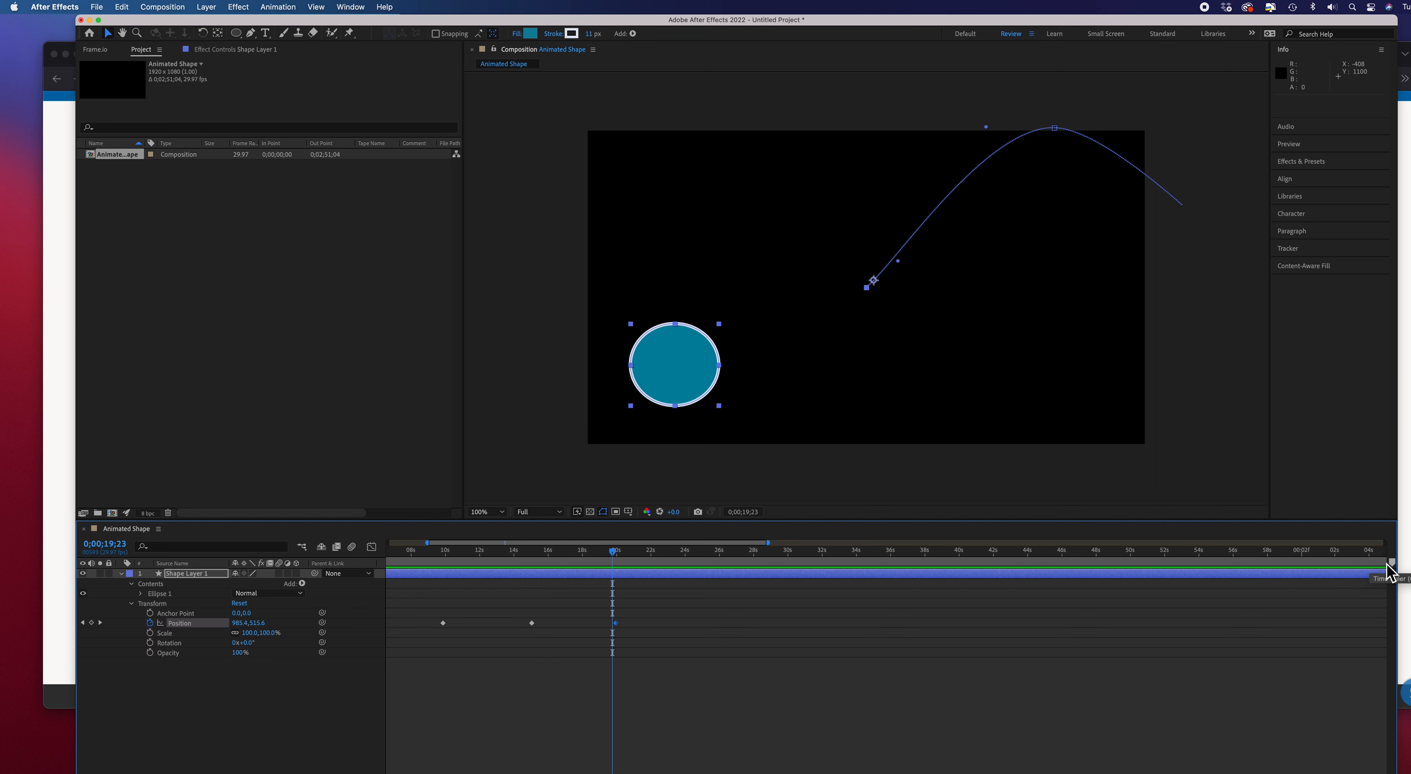
scroll(1331, 584, "right", 2)
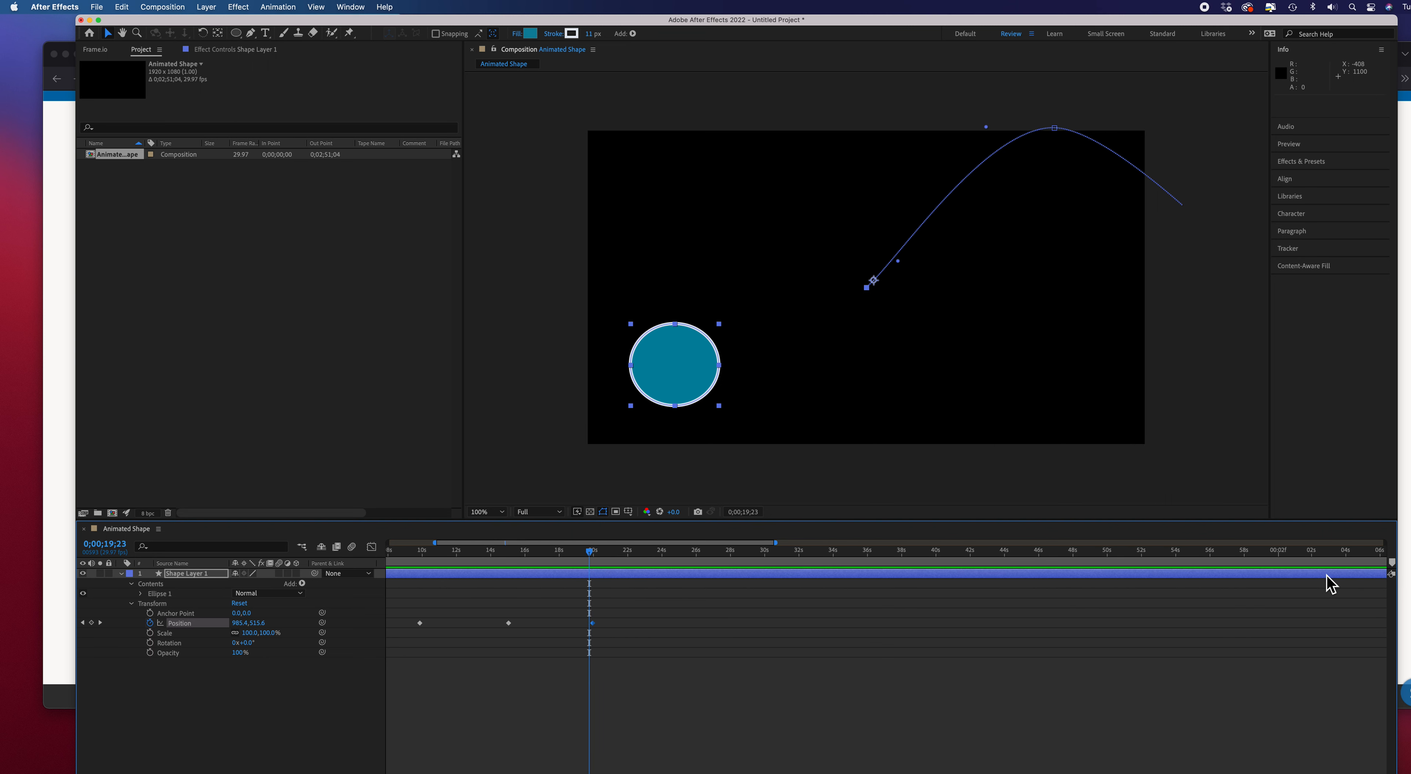
left_click_drag(1093, 21, 1064, 21)
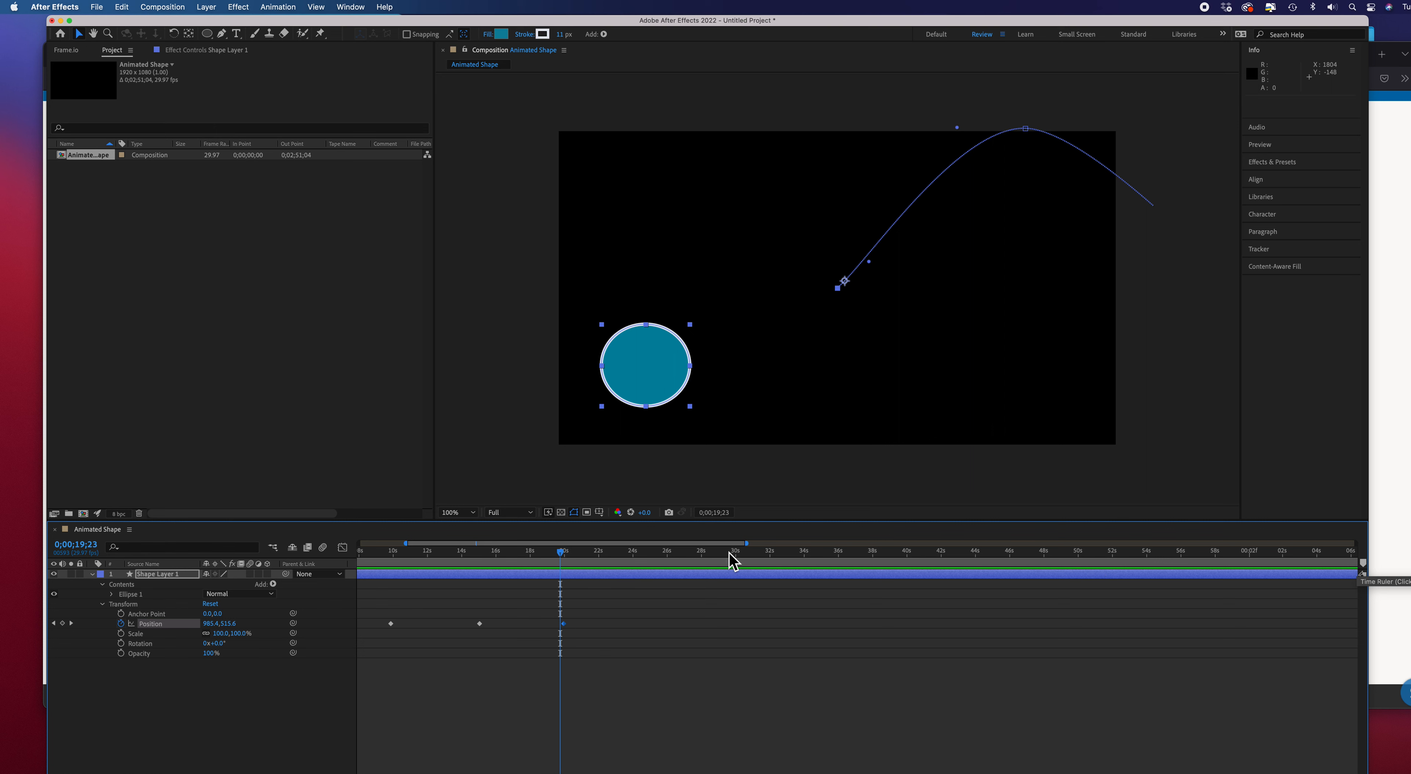
scroll(561, 567, "left", 5)
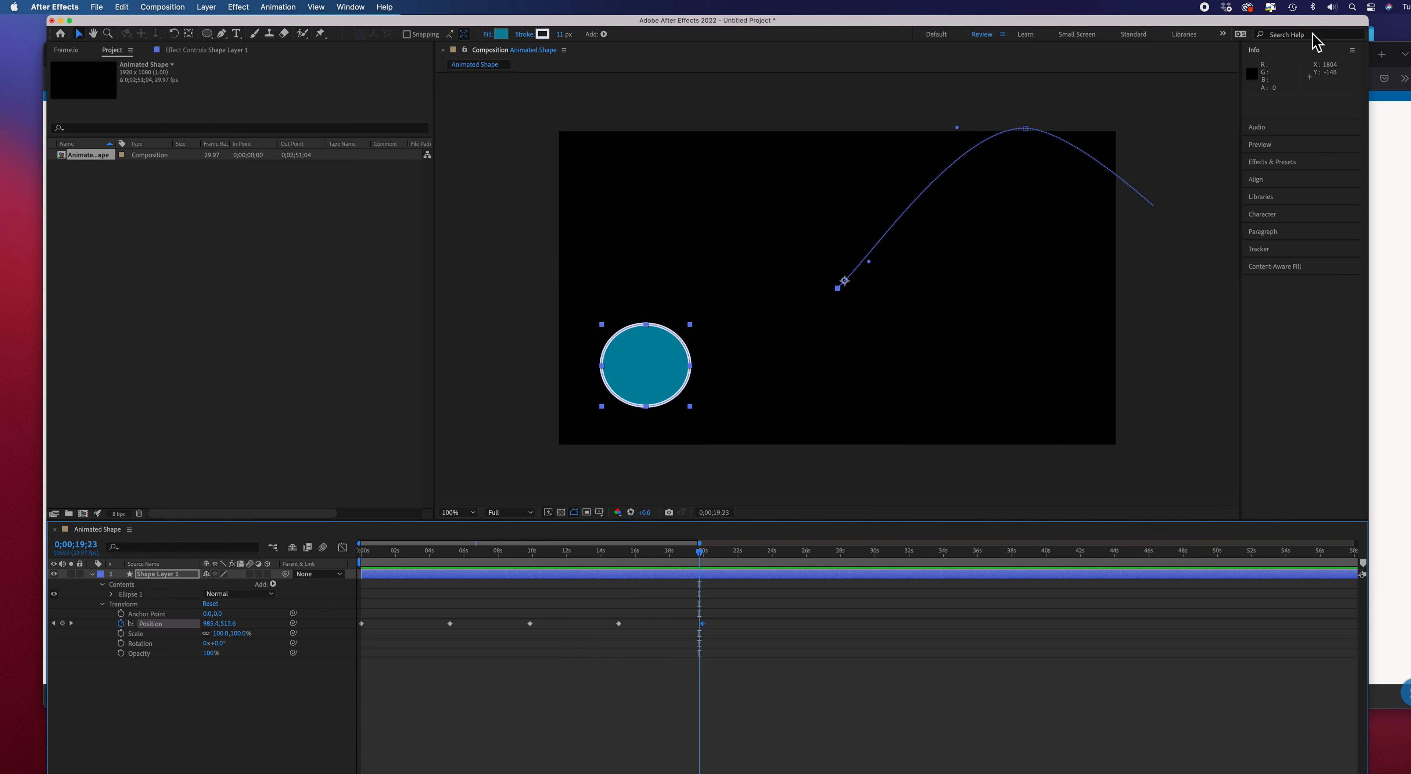
left_click_drag(1319, 24, 1283, 28)
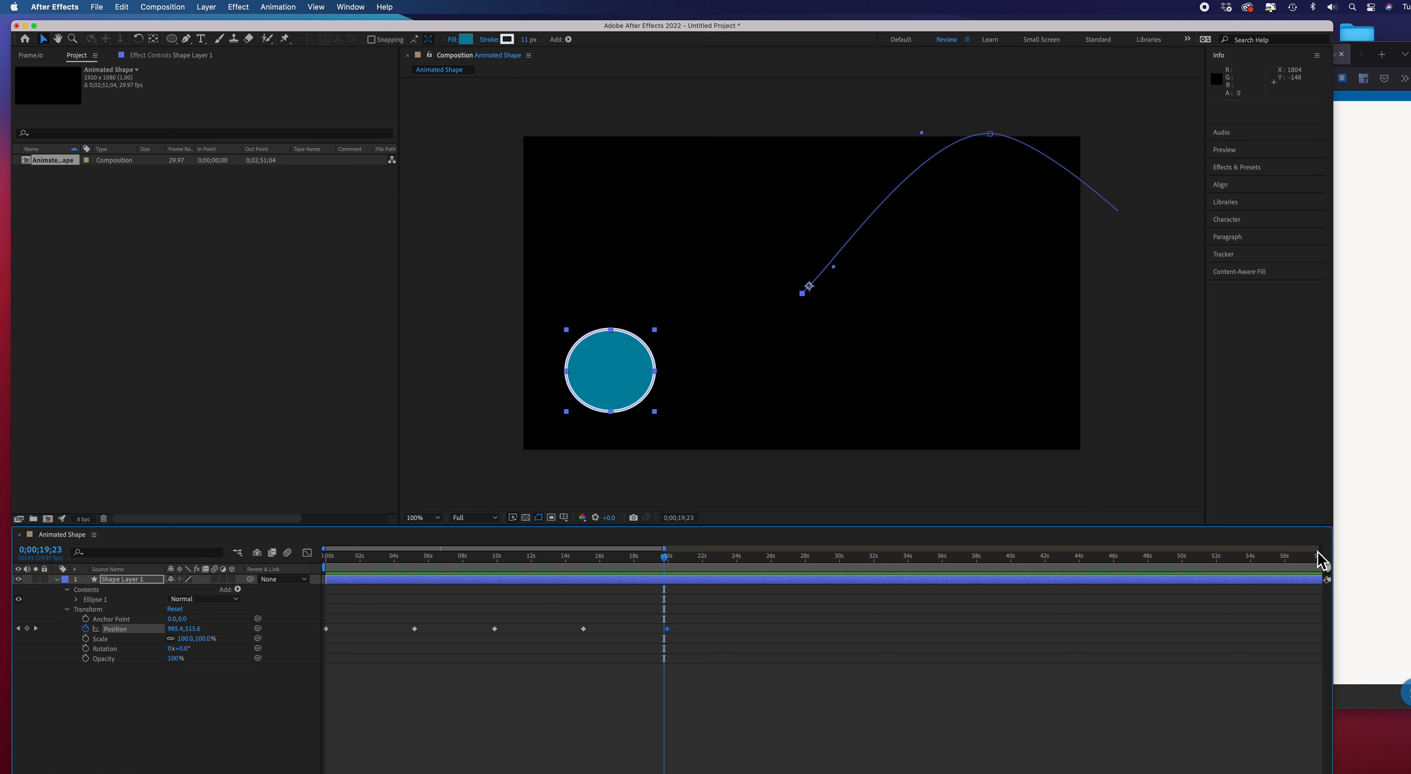
Scrub the timeline from 0;00;59;28 back to 0;00;19;03, preview the end of the motion, and return to 0;00;00;00
left_click(1324, 580)
left_click(1324, 570)
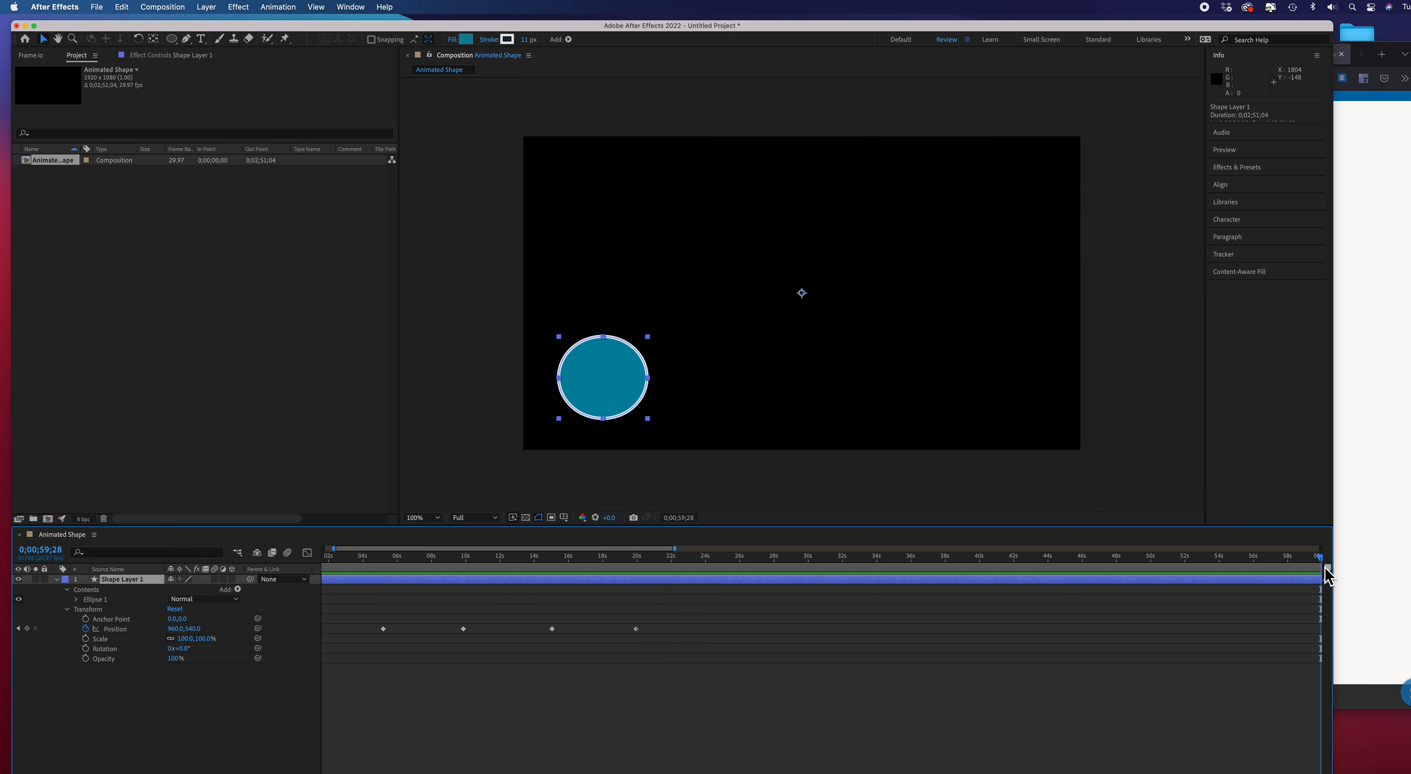
left_click_drag(1325, 573, 644, 559)
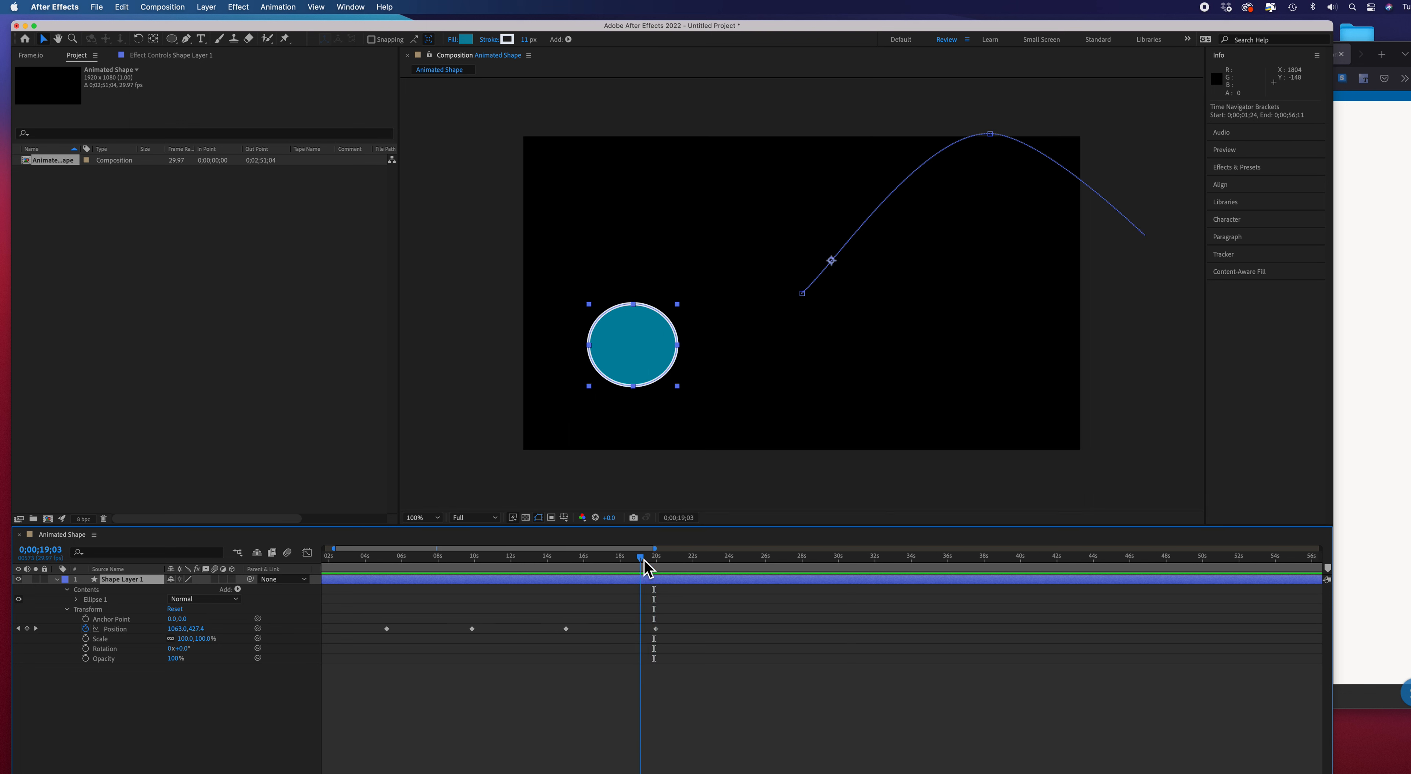
key("space")
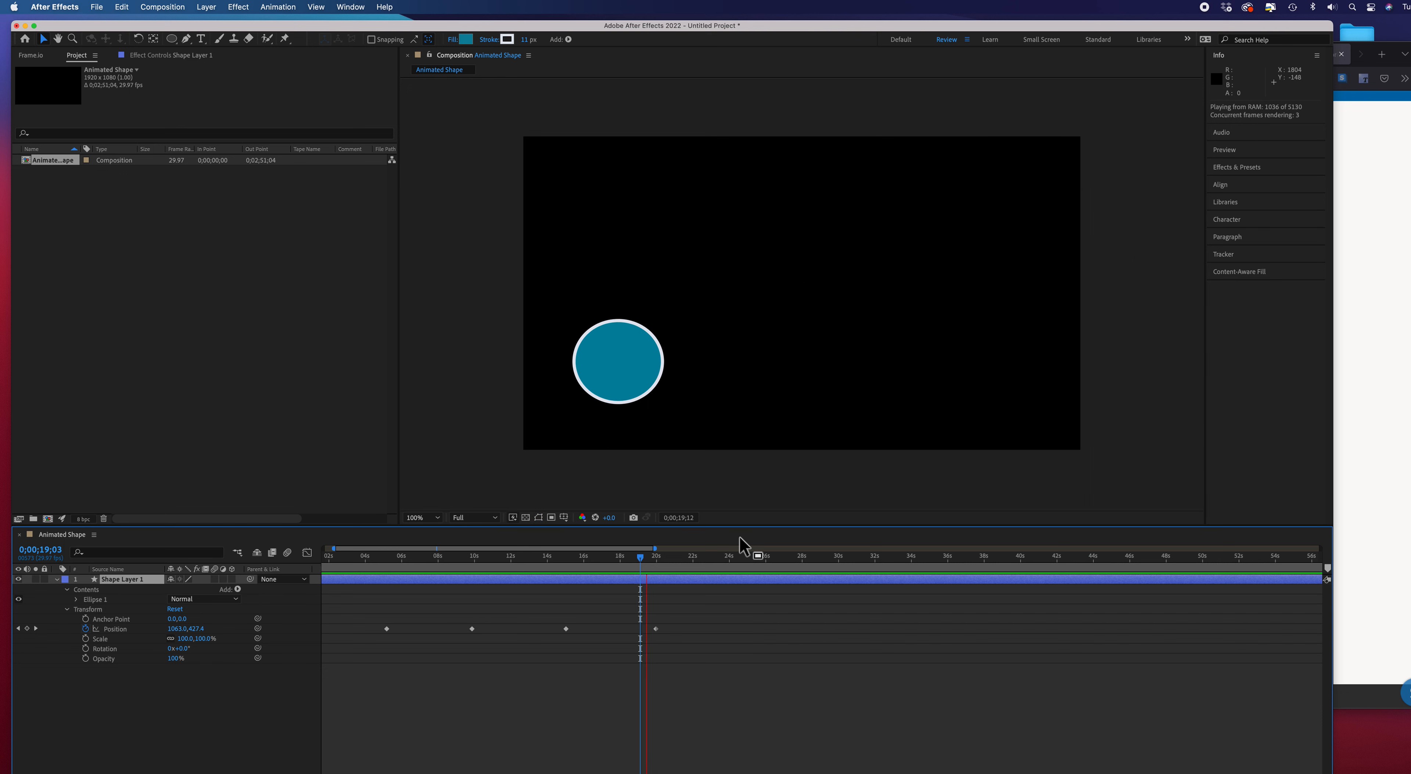
left_click(670, 558)
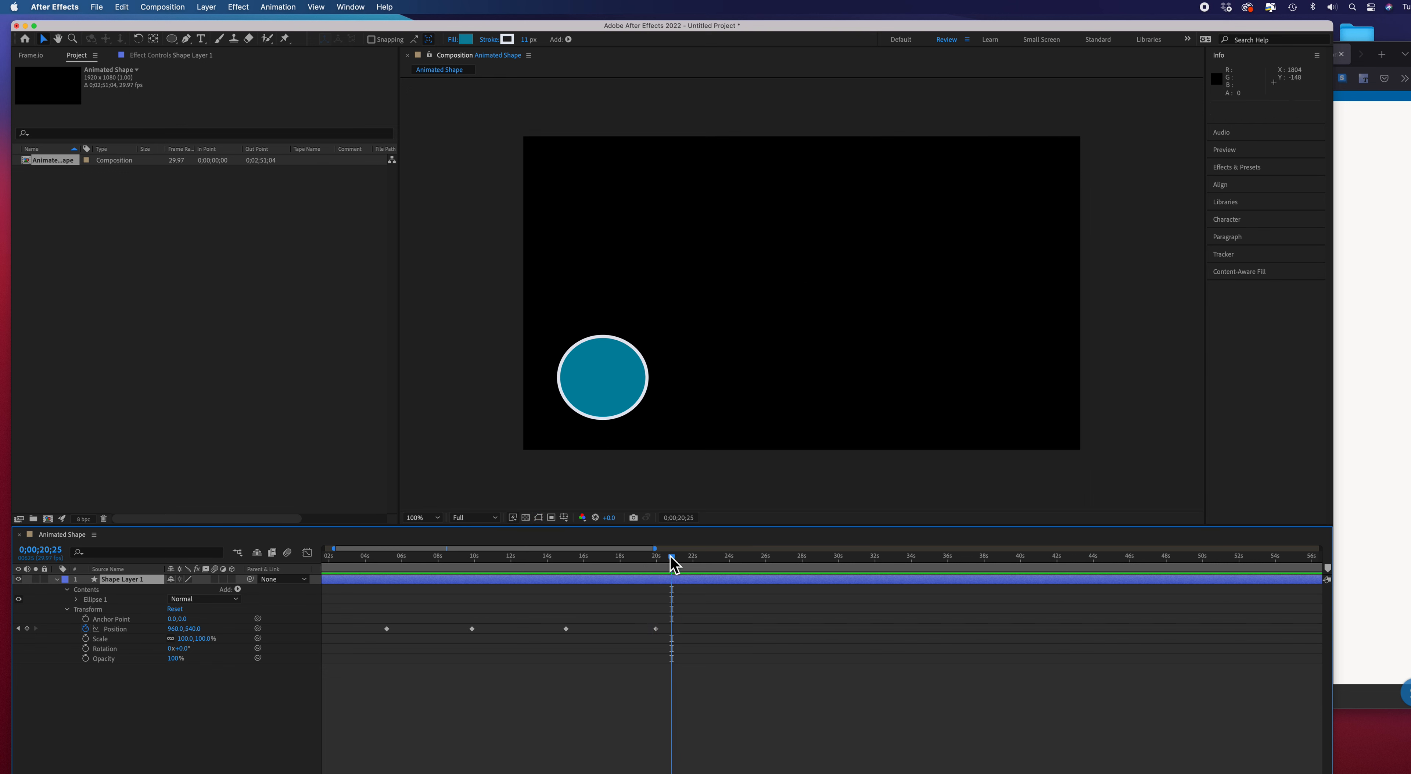
left_click_drag(671, 559, 323, 570)
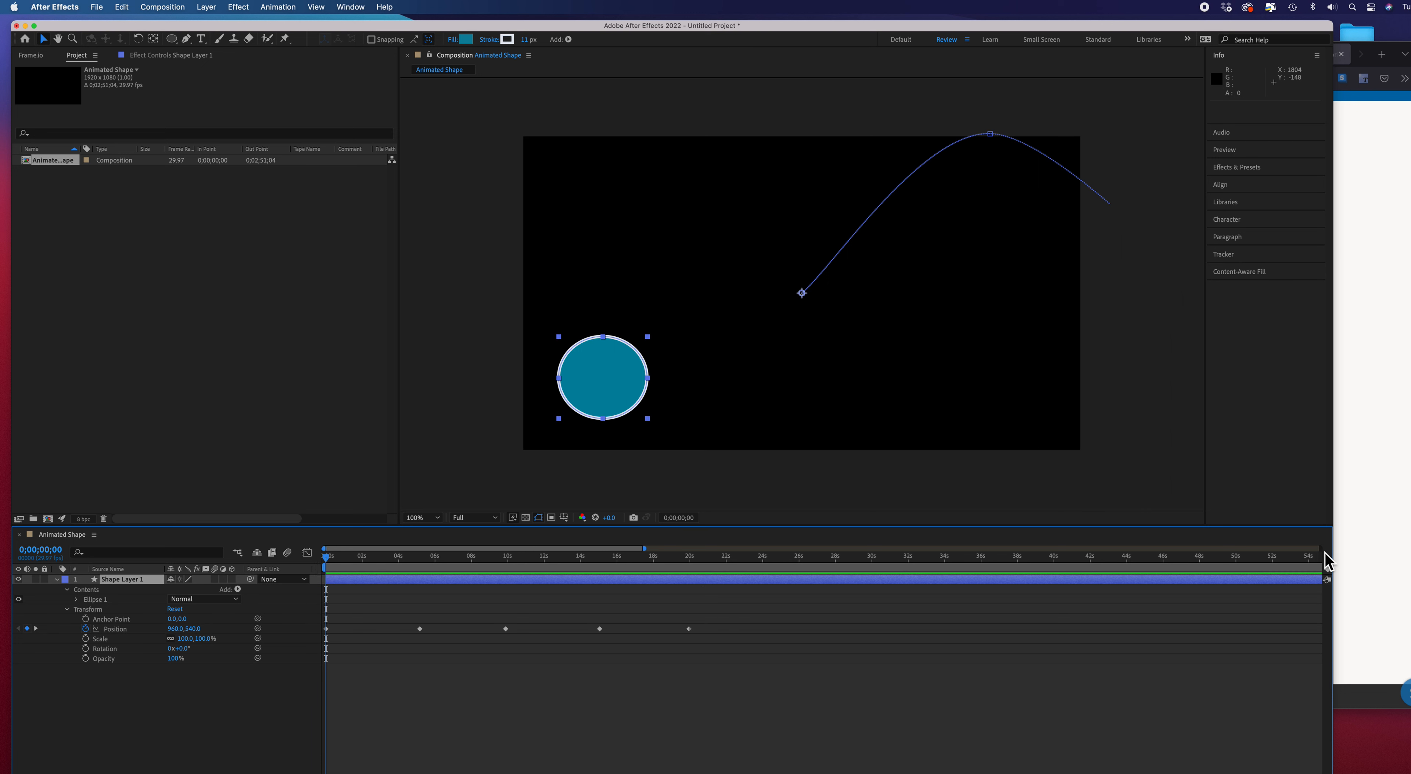
Place a composition marker at 0;00;25;29 and return the playhead to 0;00;00;00
left_click_drag(1330, 573, 692, 575)
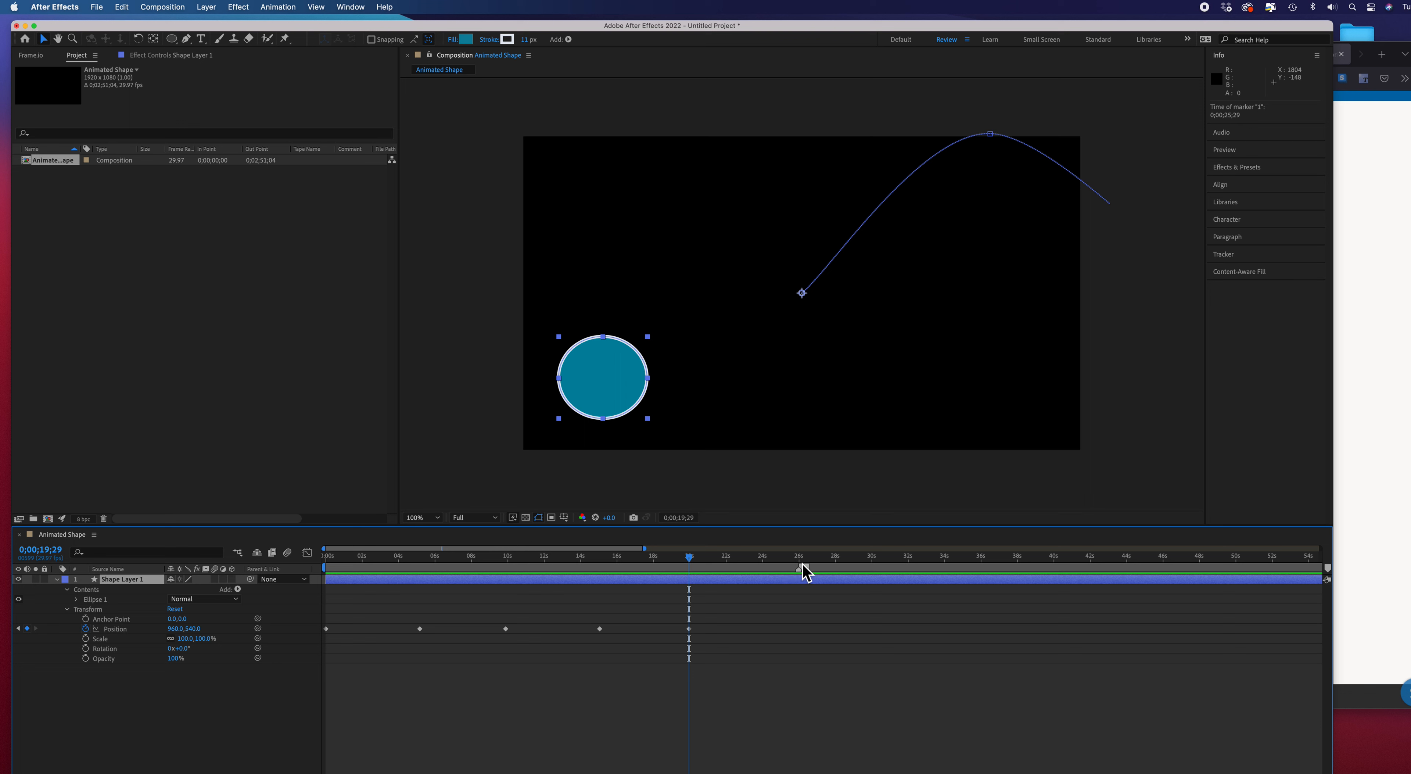
left_click_drag(795, 571, 695, 579)
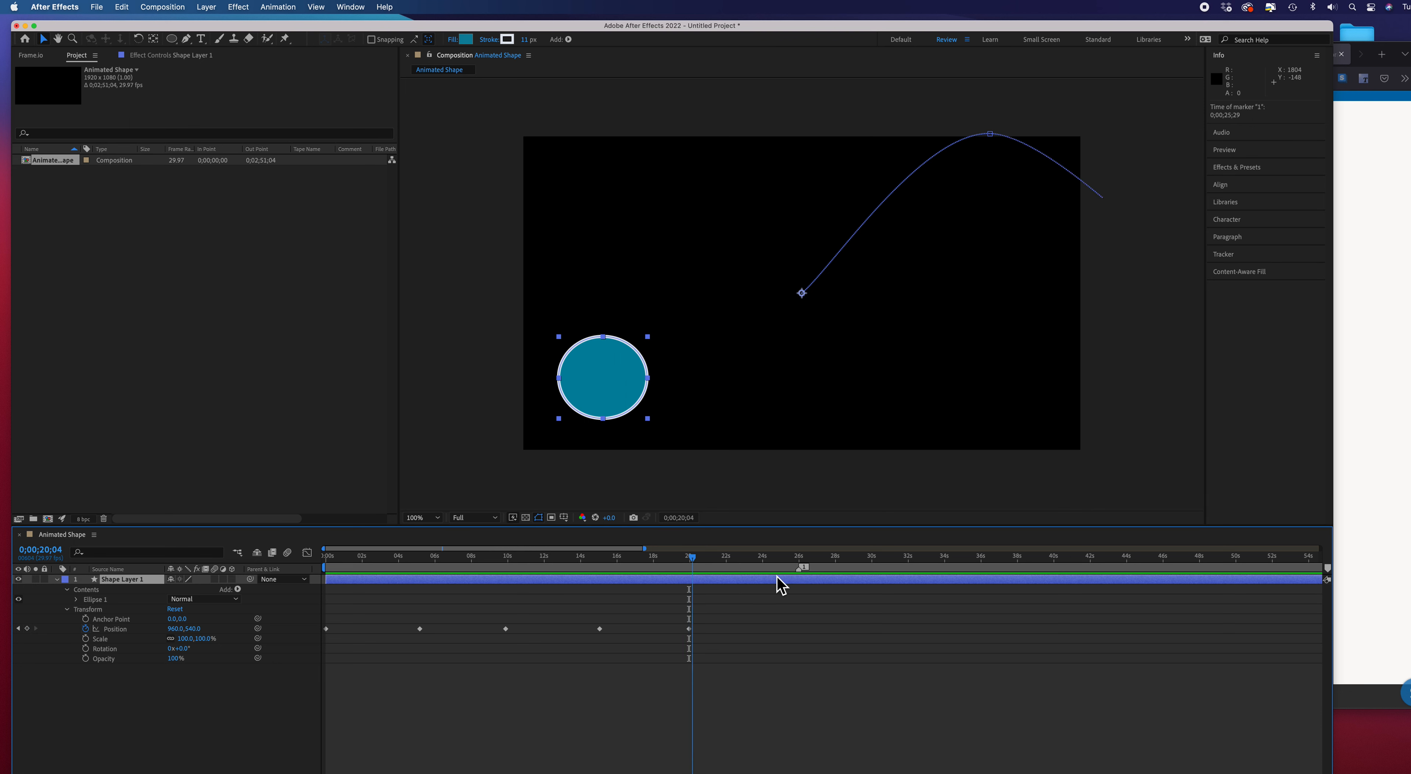
left_click_drag(807, 570, 690, 574)
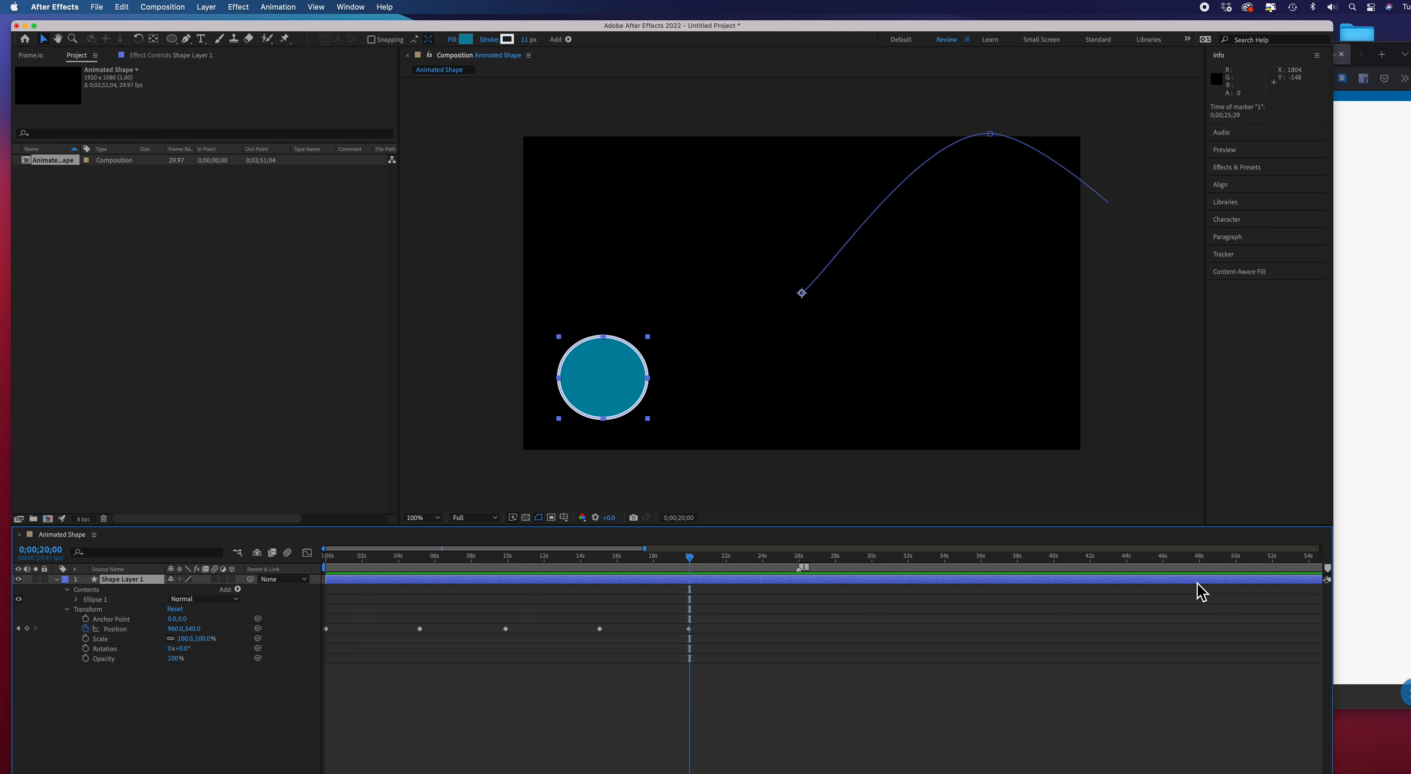
left_click_drag(693, 558, 320, 572)
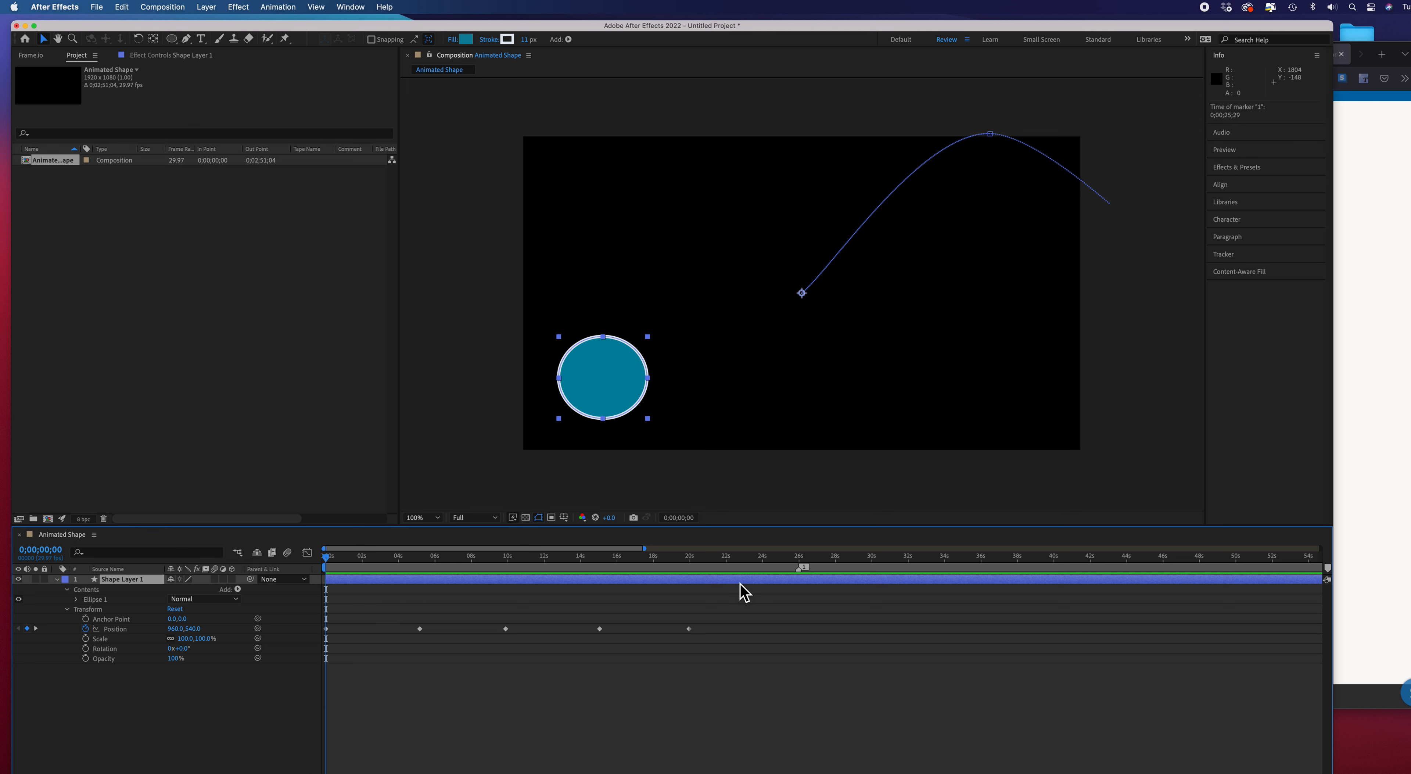
Animate the ellipse's Scale with a 100% keyframe at 0;00;00;00 and a 75% keyframe at 0;00;05;04
left_click_drag(651, 551, 671, 552)
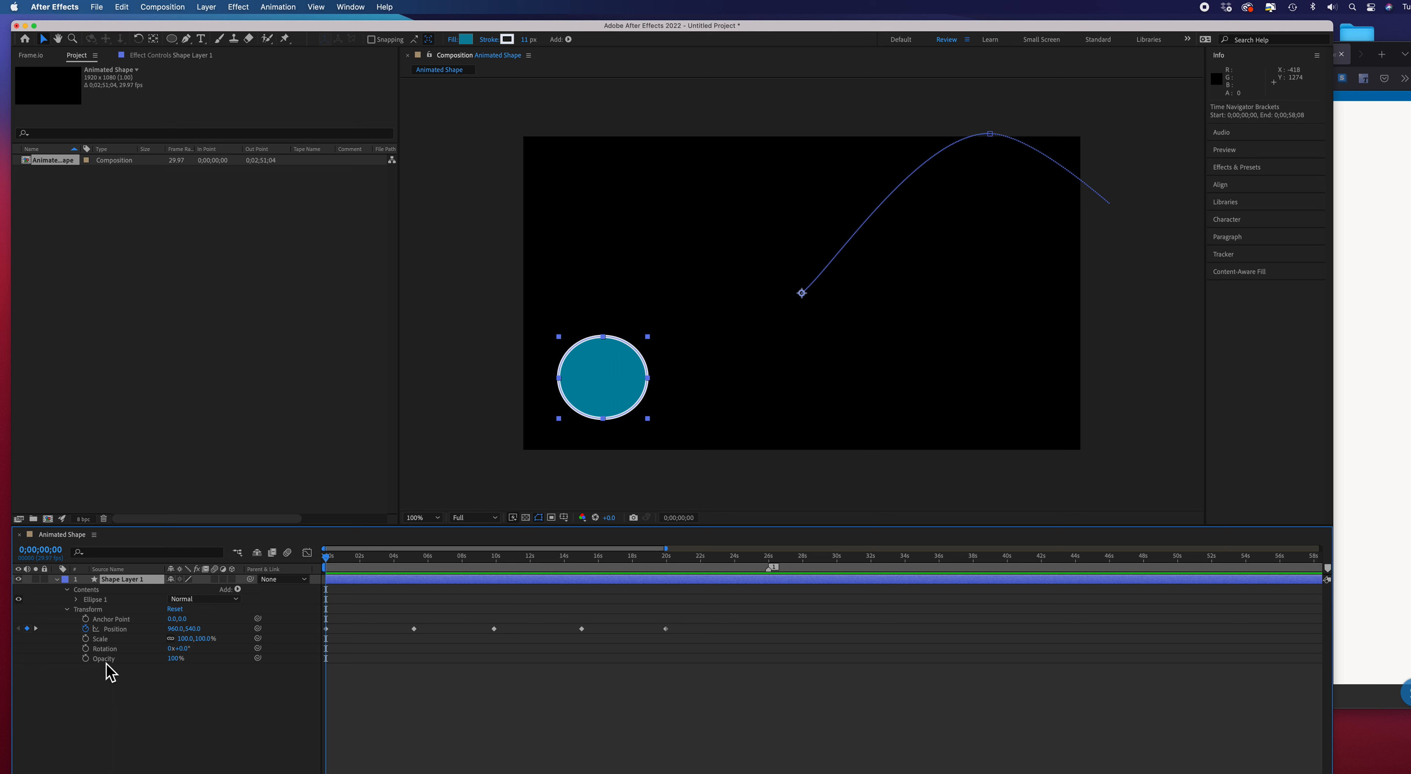
left_click(88, 640)
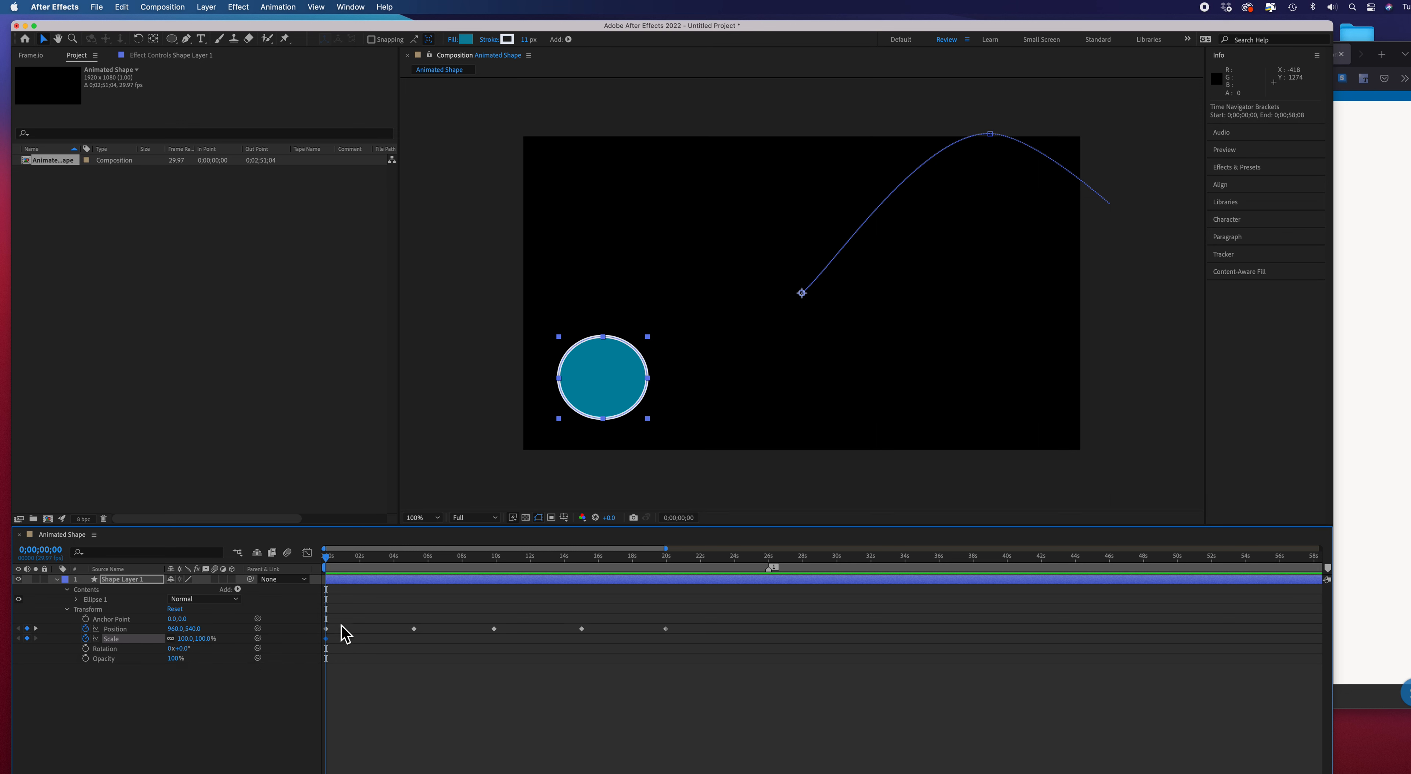
left_click_drag(333, 568, 421, 578)
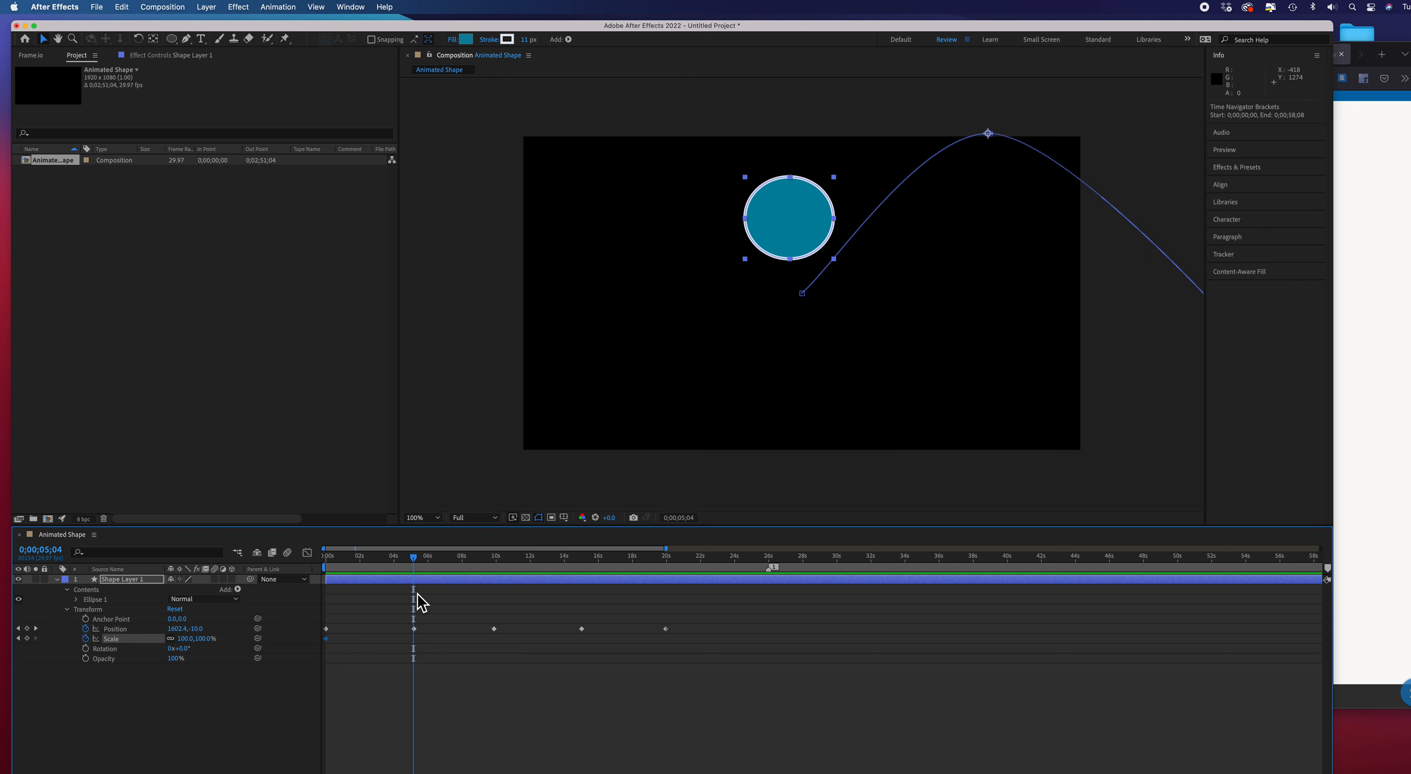
left_click(28, 638)
left_click_drag(187, 645, 175, 646)
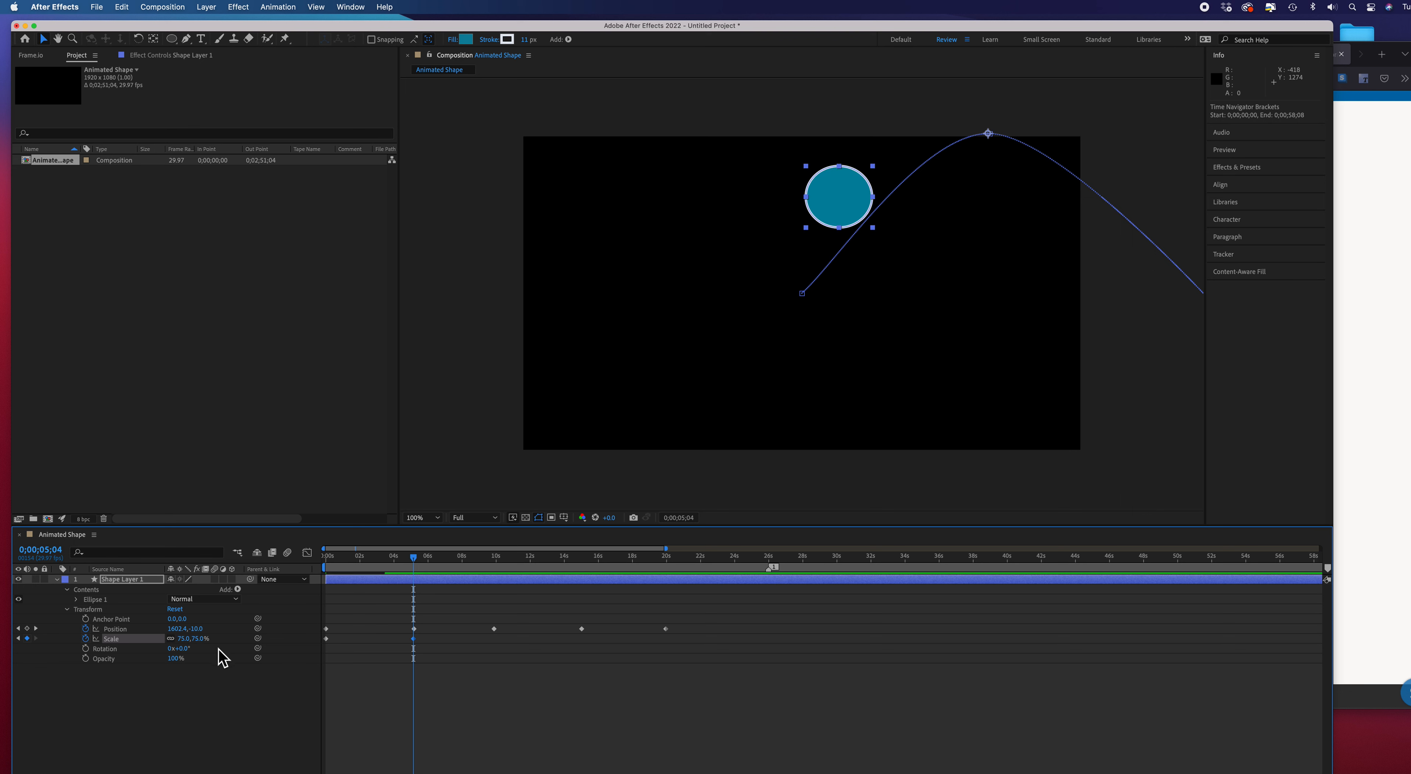
Copy the first Scale keyframe and paste it at 0;00;09;27 to restore the ellipse to 100%
left_click_drag(416, 562, 491, 575)
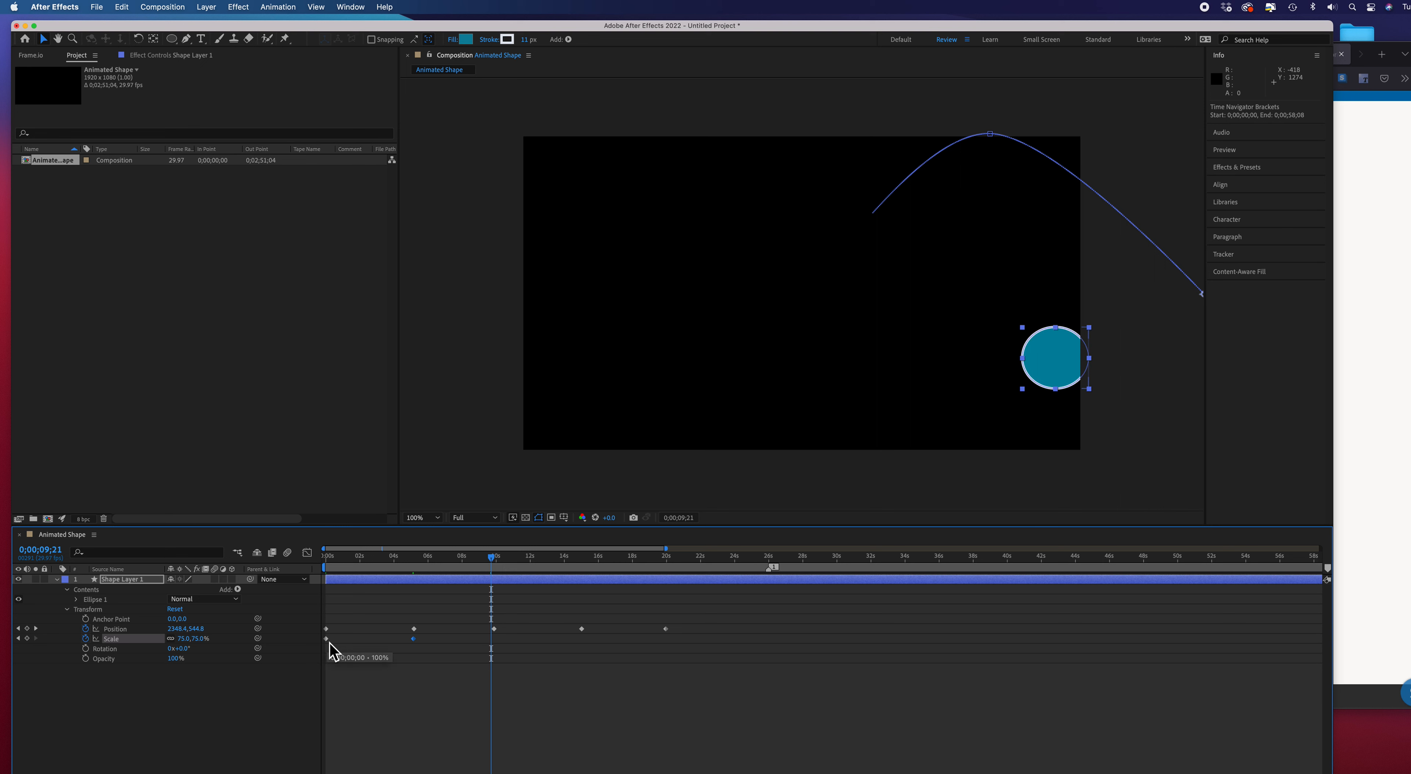
left_click_drag(493, 560, 496, 560)
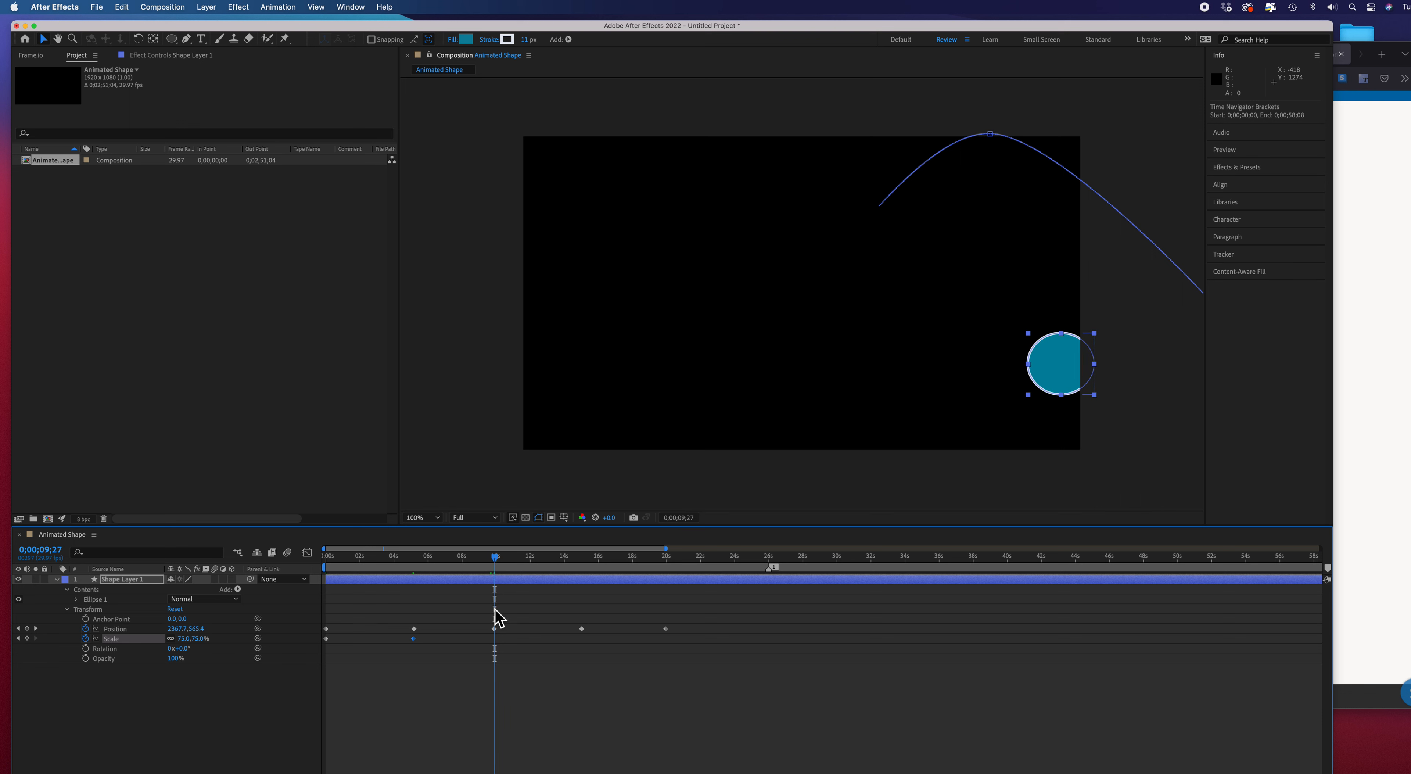
left_click(326, 639)
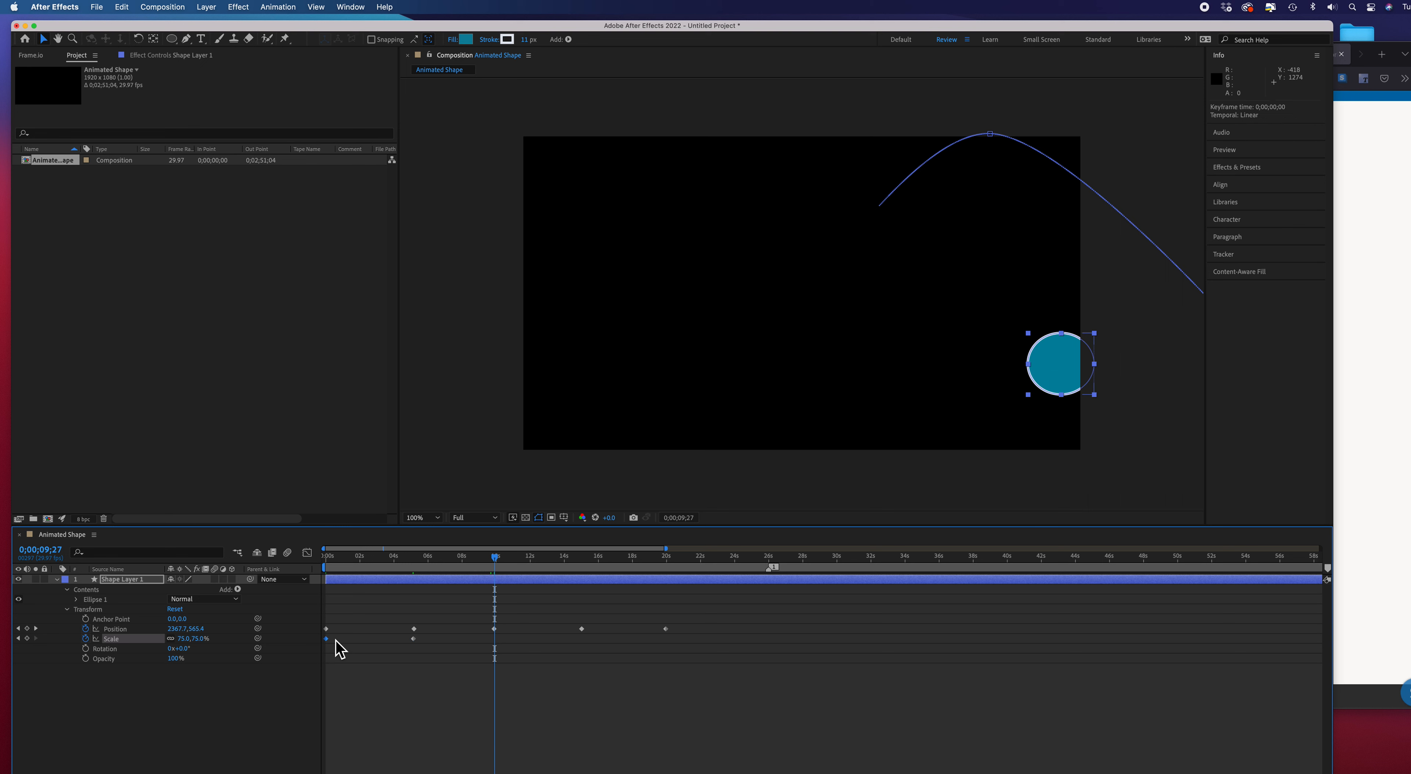
left_click(122, 7)
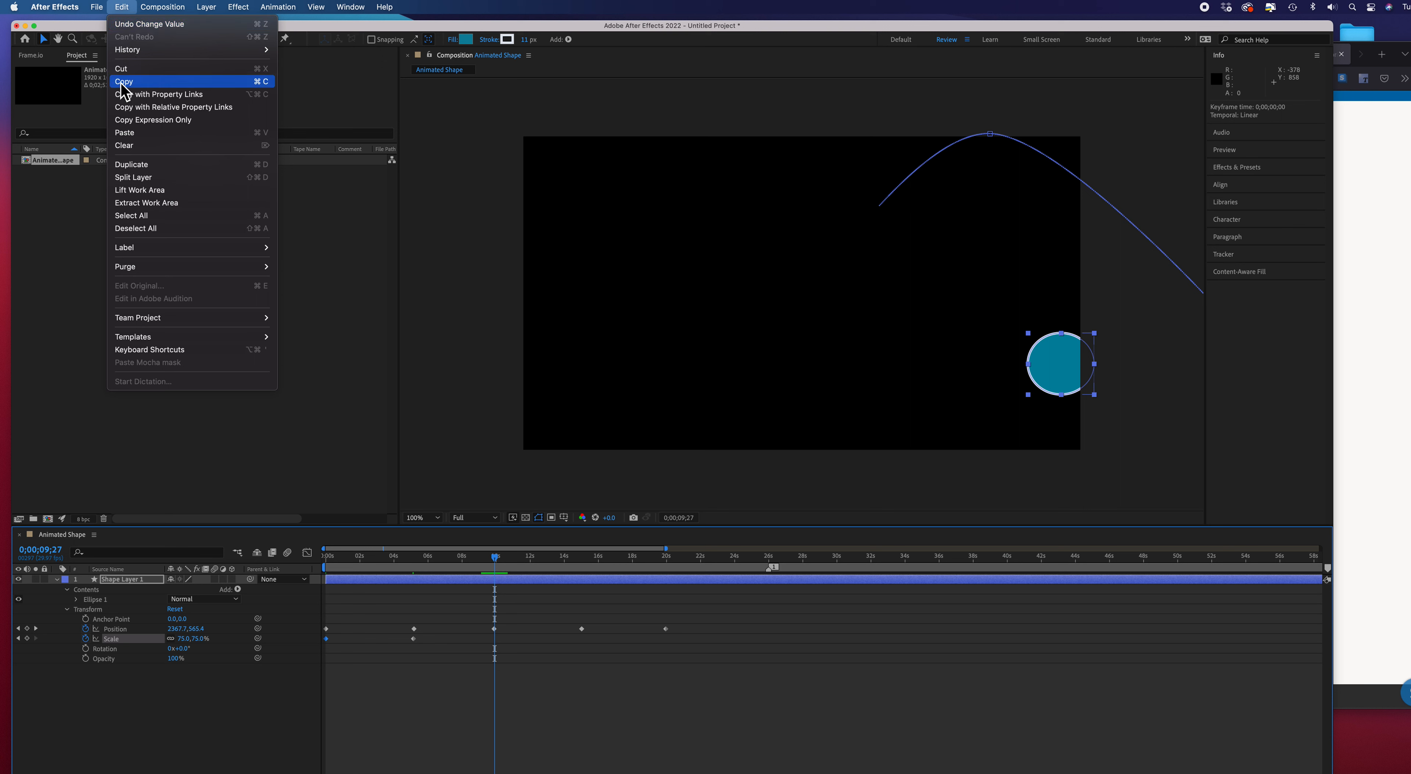
left_click(125, 88)
left_click(122, 7)
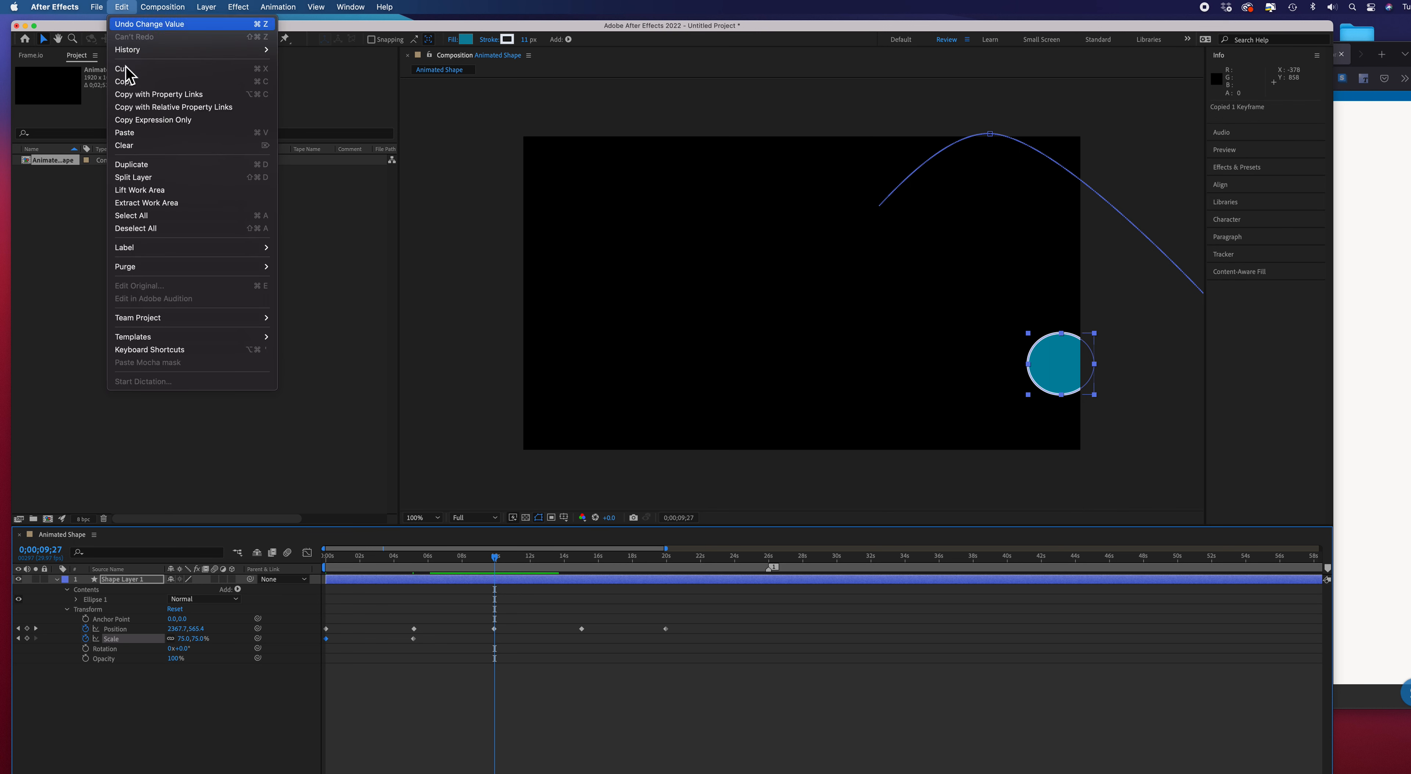
left_click(133, 135)
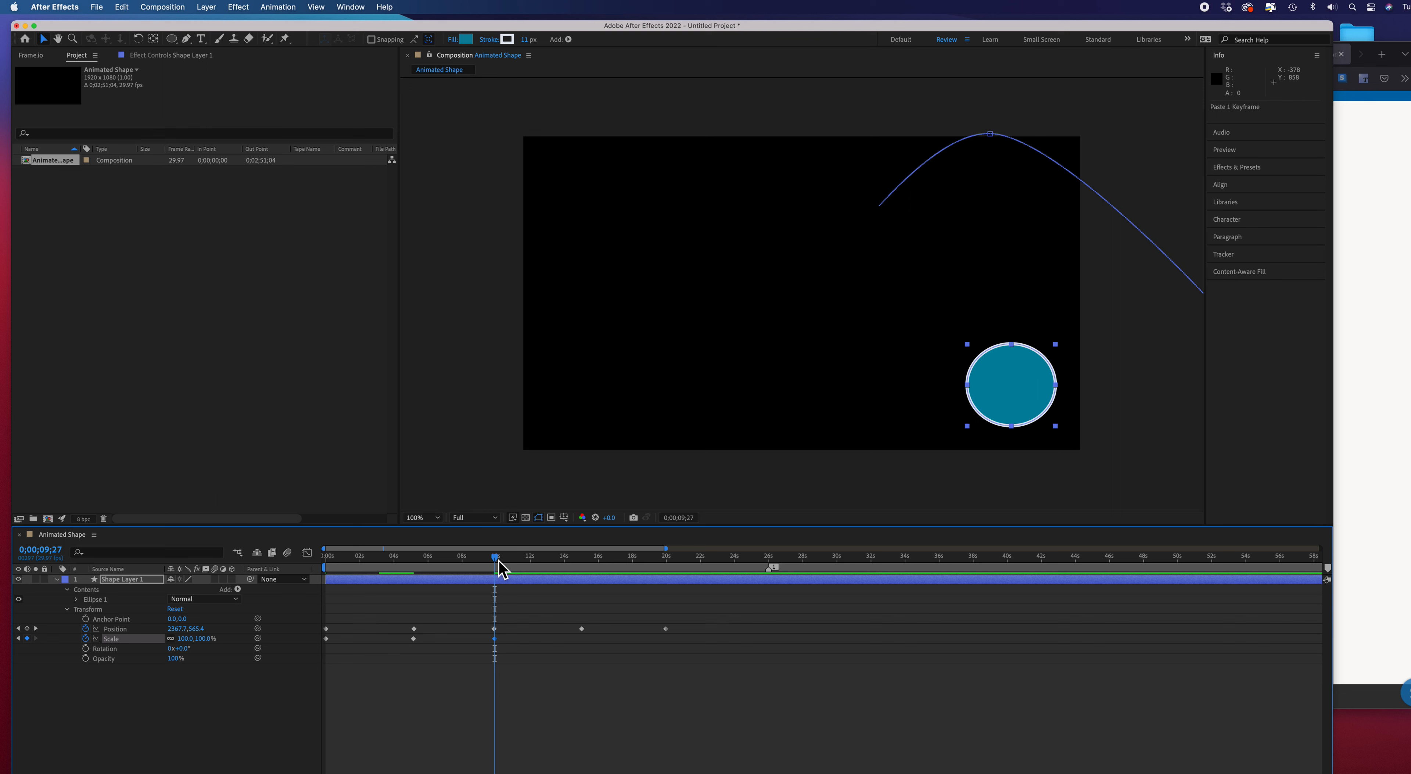
Copy the 75% Scale keyframe at 0;00;05;04 and paste it at 0;00;15;00
left_click_drag(498, 560, 590, 578)
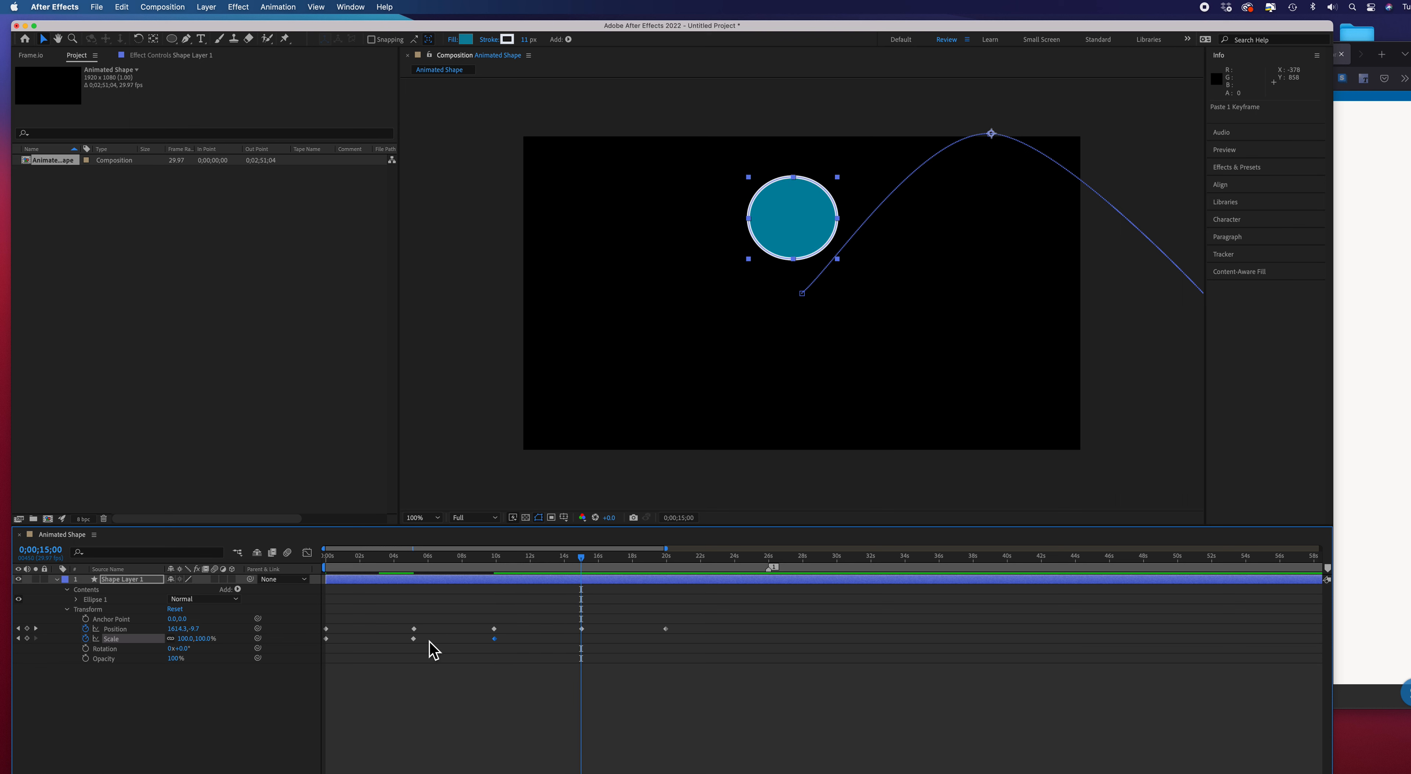
left_click(415, 639)
left_click(97, 7)
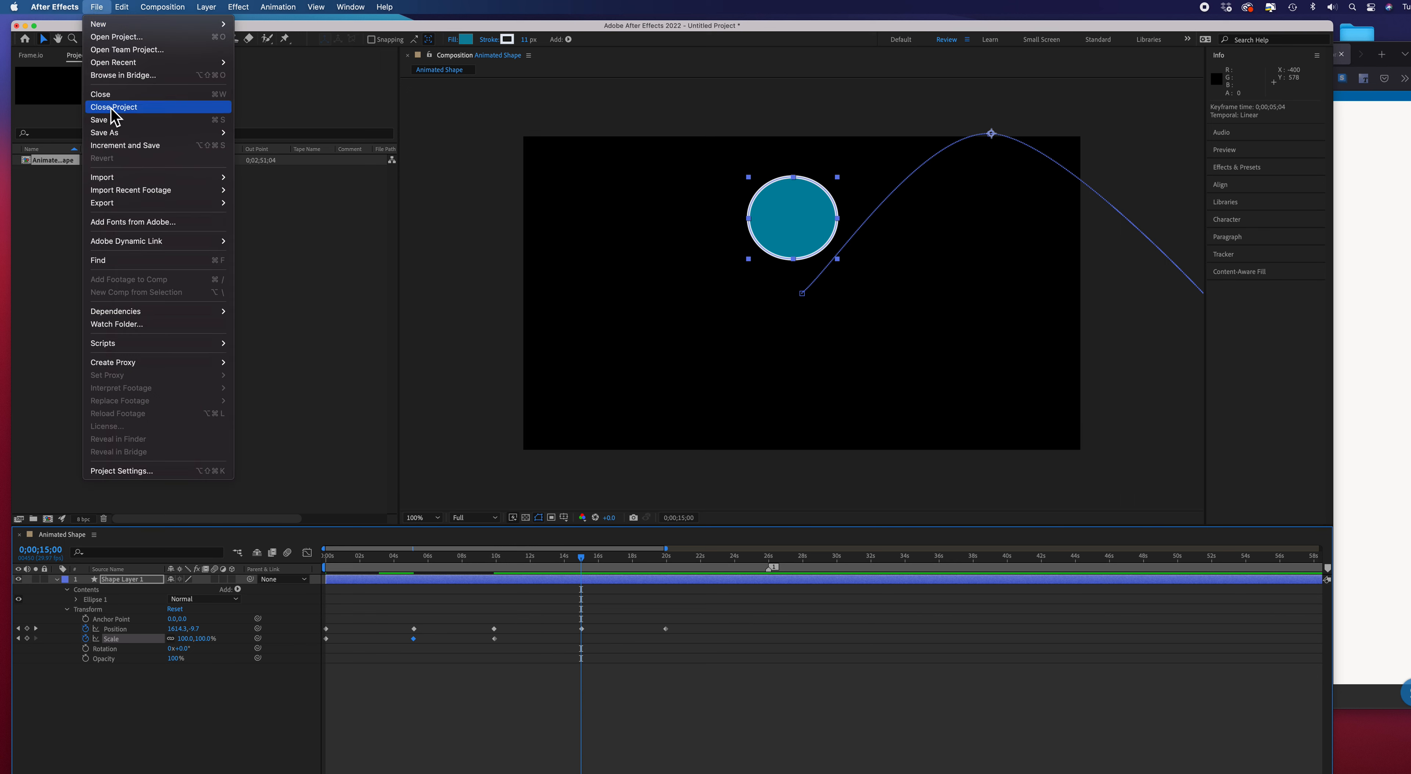
mouse_move(122, 7)
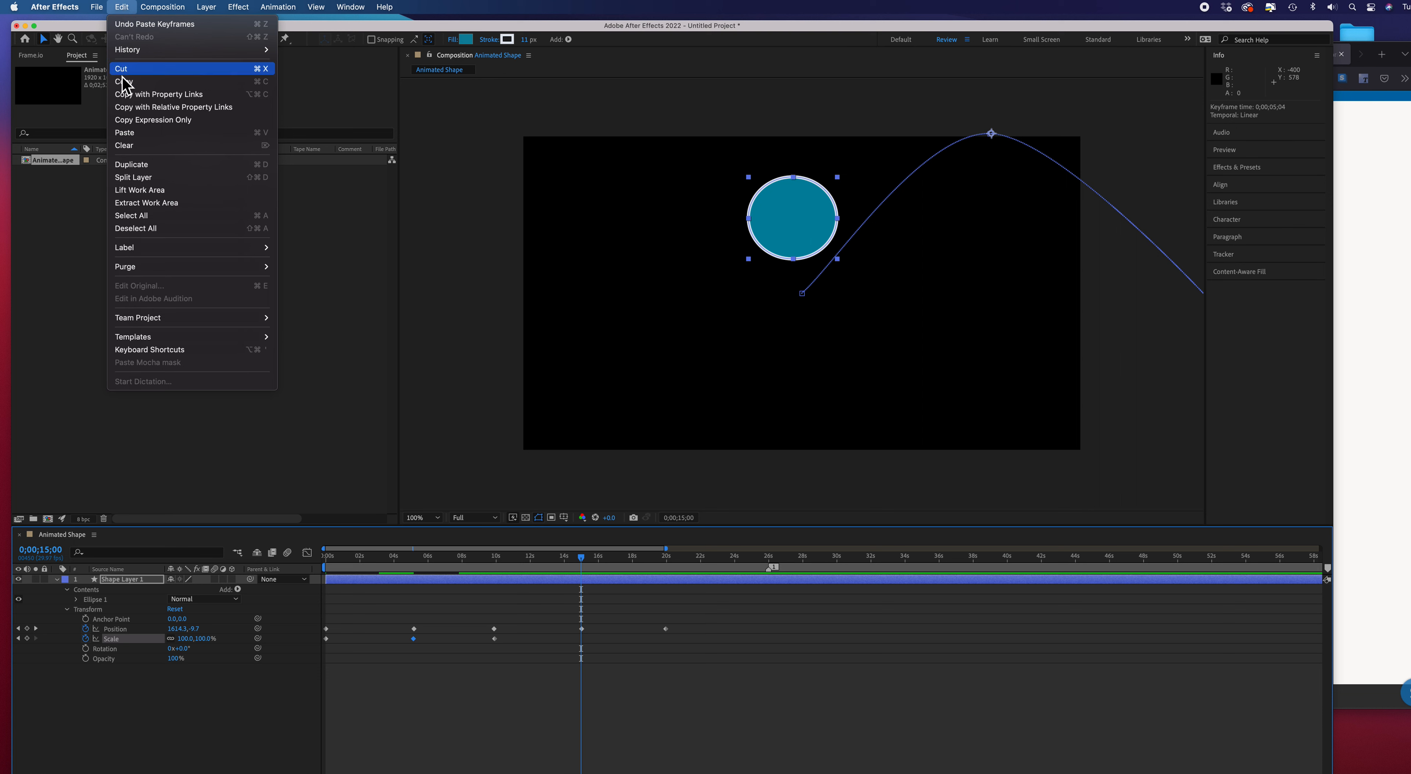
left_click(128, 82)
left_click(122, 7)
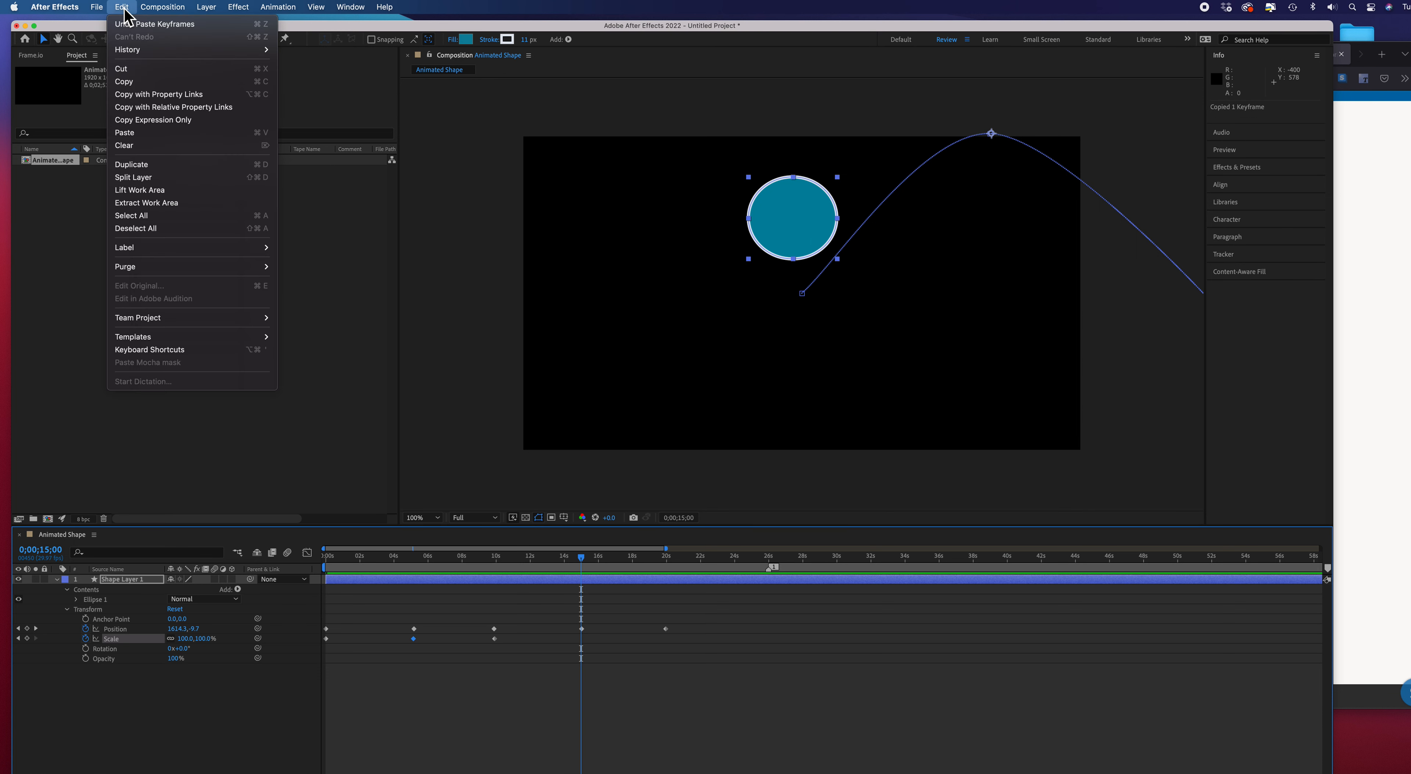
left_click(136, 133)
Copy the first Scale keyframe and paste it at 0;00;19;29 to end the animation at 100%
left_click_drag(585, 565, 671, 570)
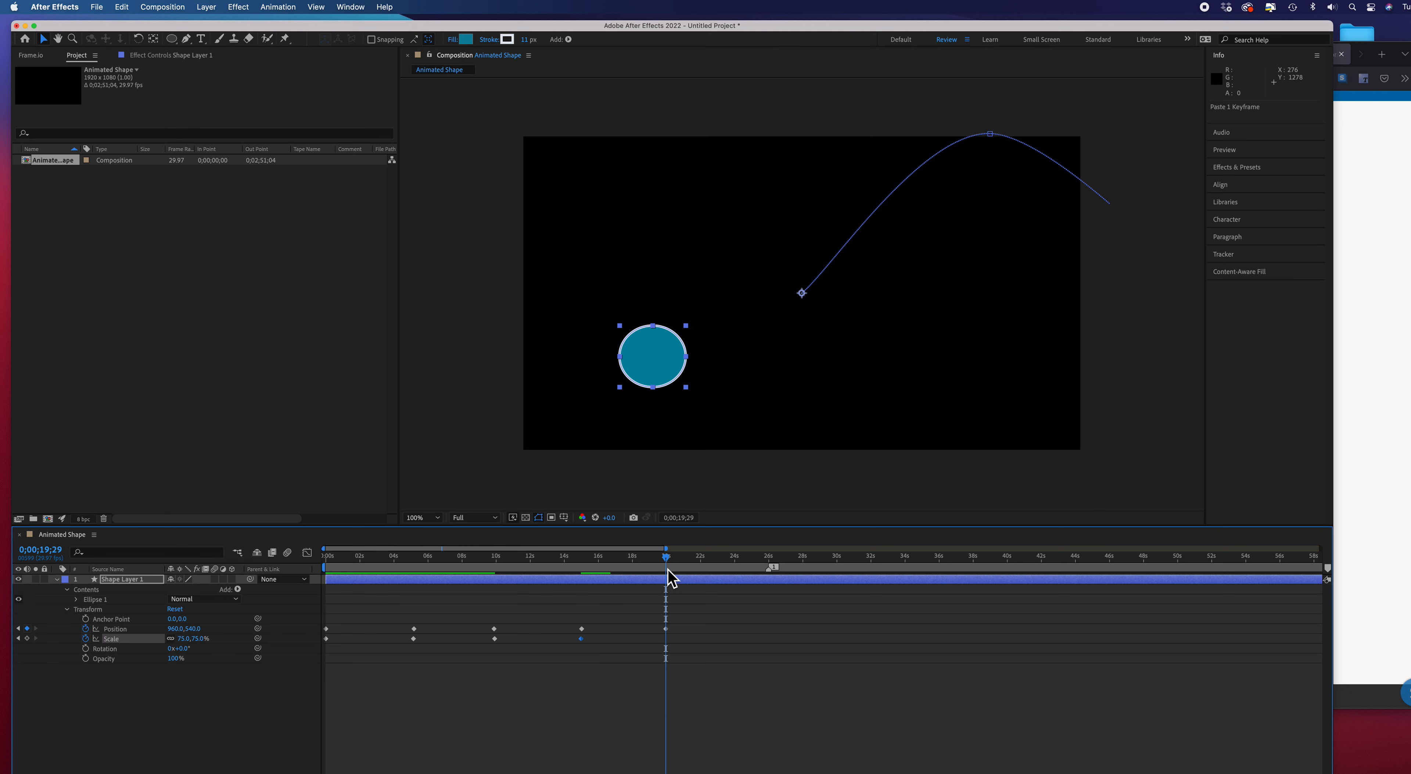
left_click(327, 639)
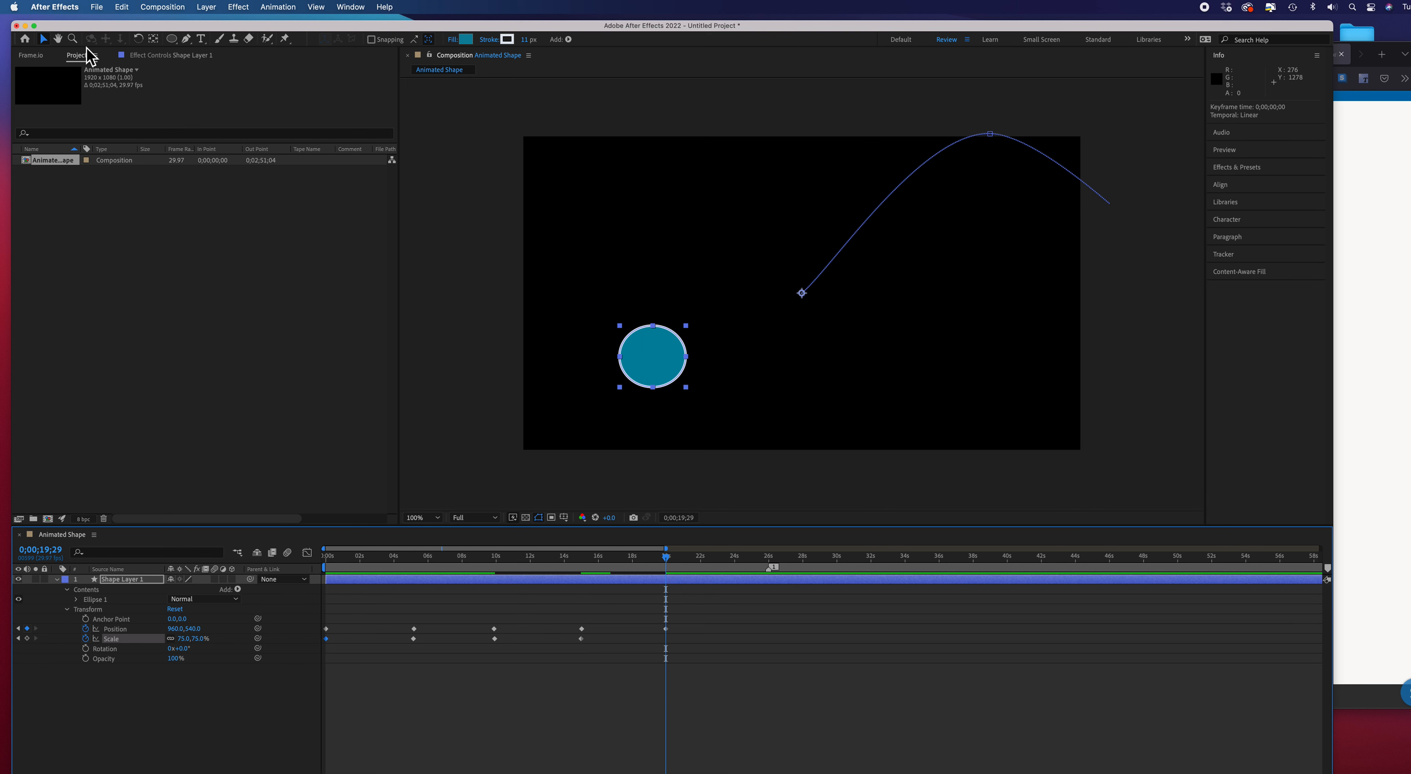
left_click(124, 11)
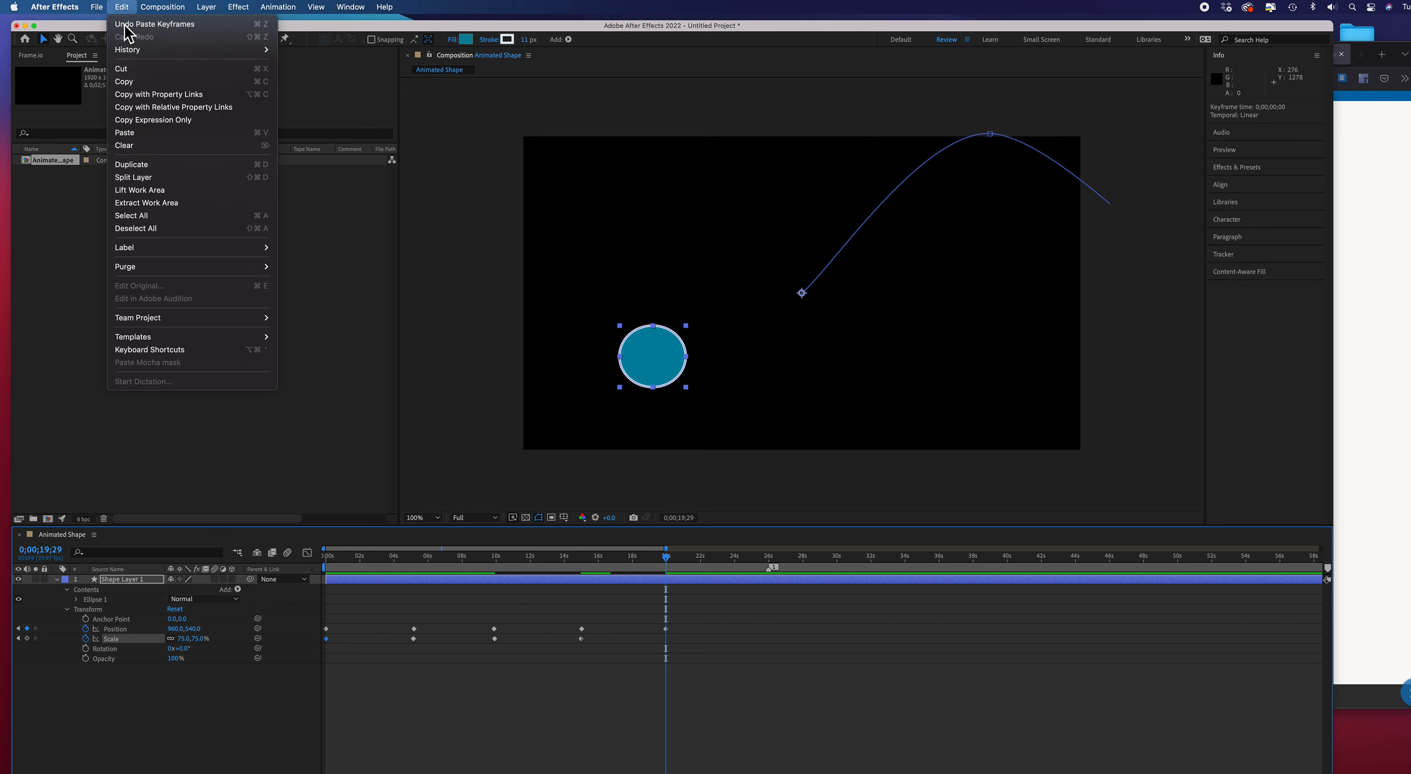
left_click(125, 81)
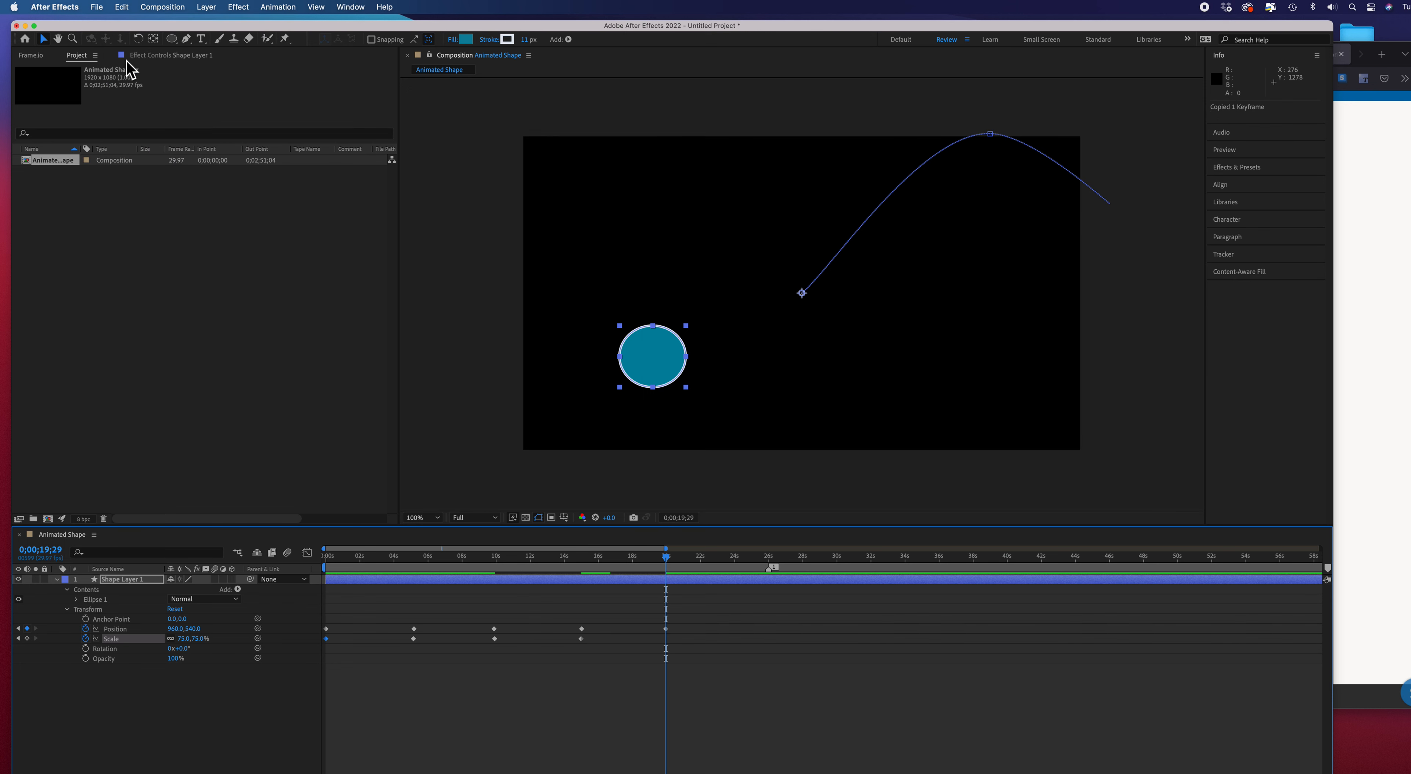
left_click(124, 10)
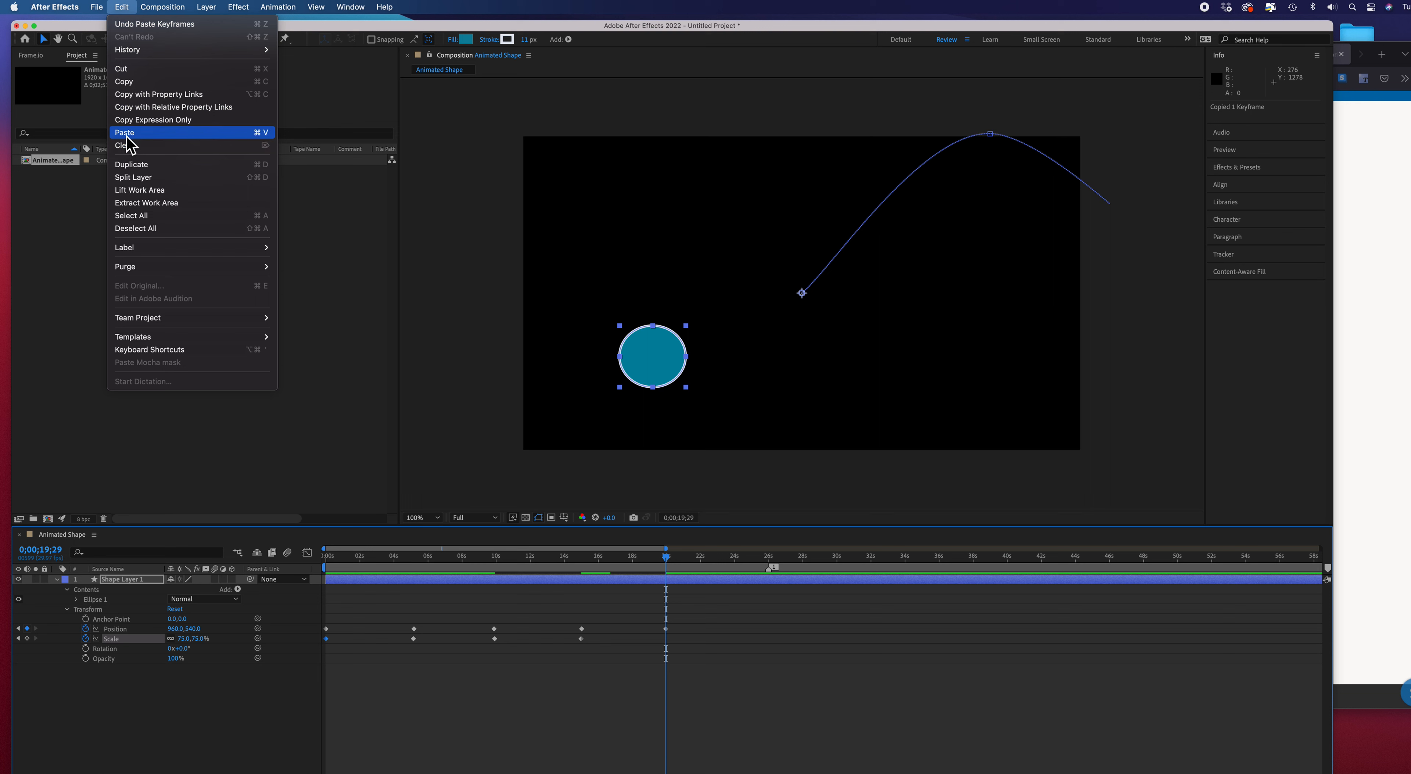
key("super+v")
Preview the combined Position and Scale animation from 0;00;00;00 through the final keyframes
left_click_drag(668, 556, 325, 564)
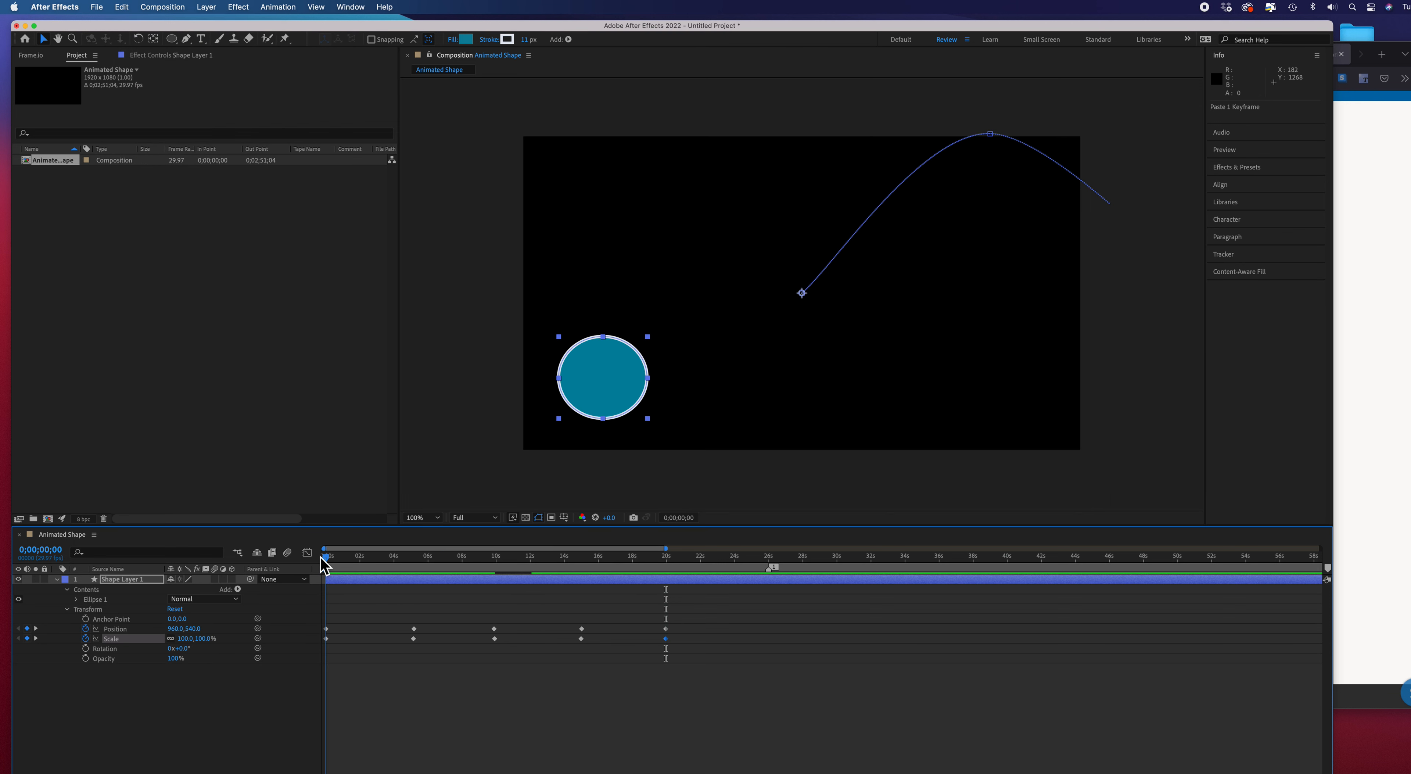
key("space")
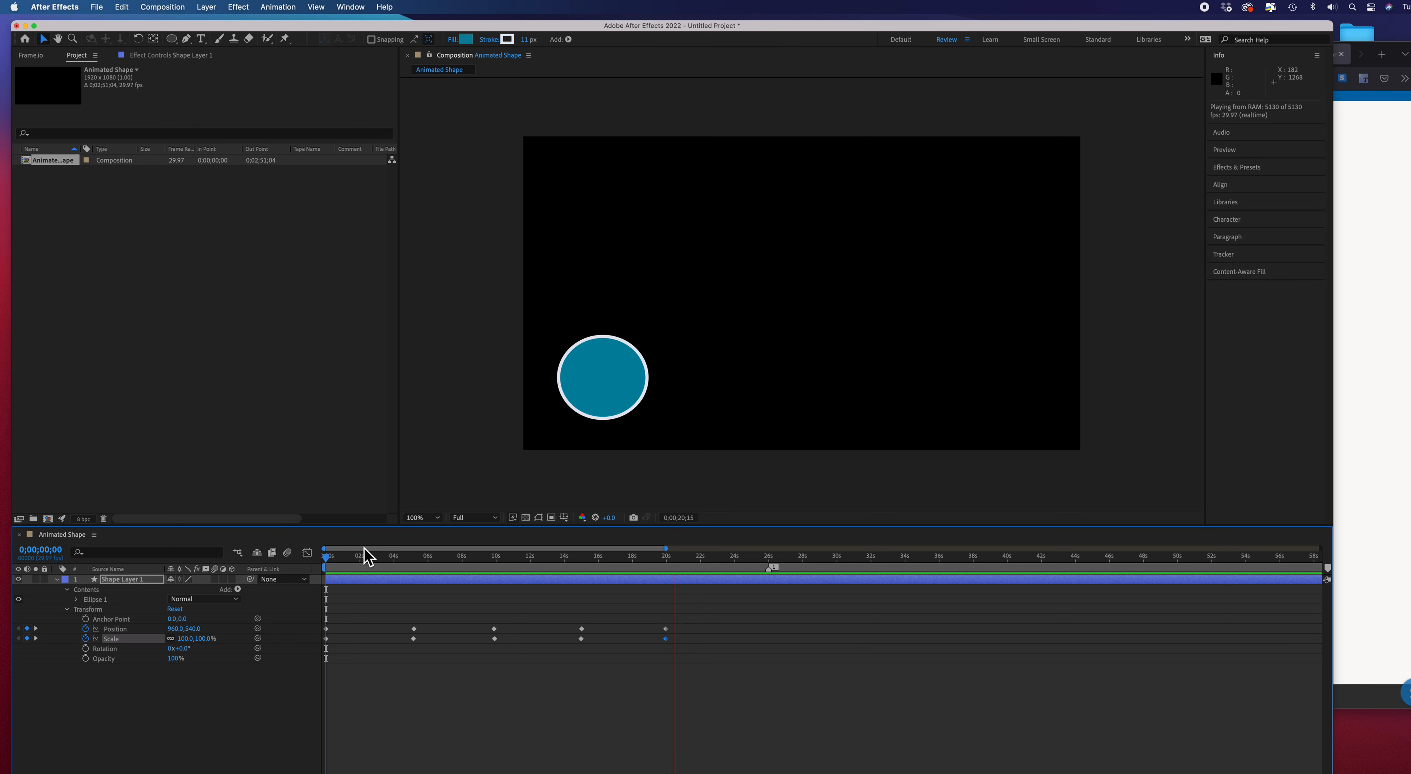
left_click(669, 562)
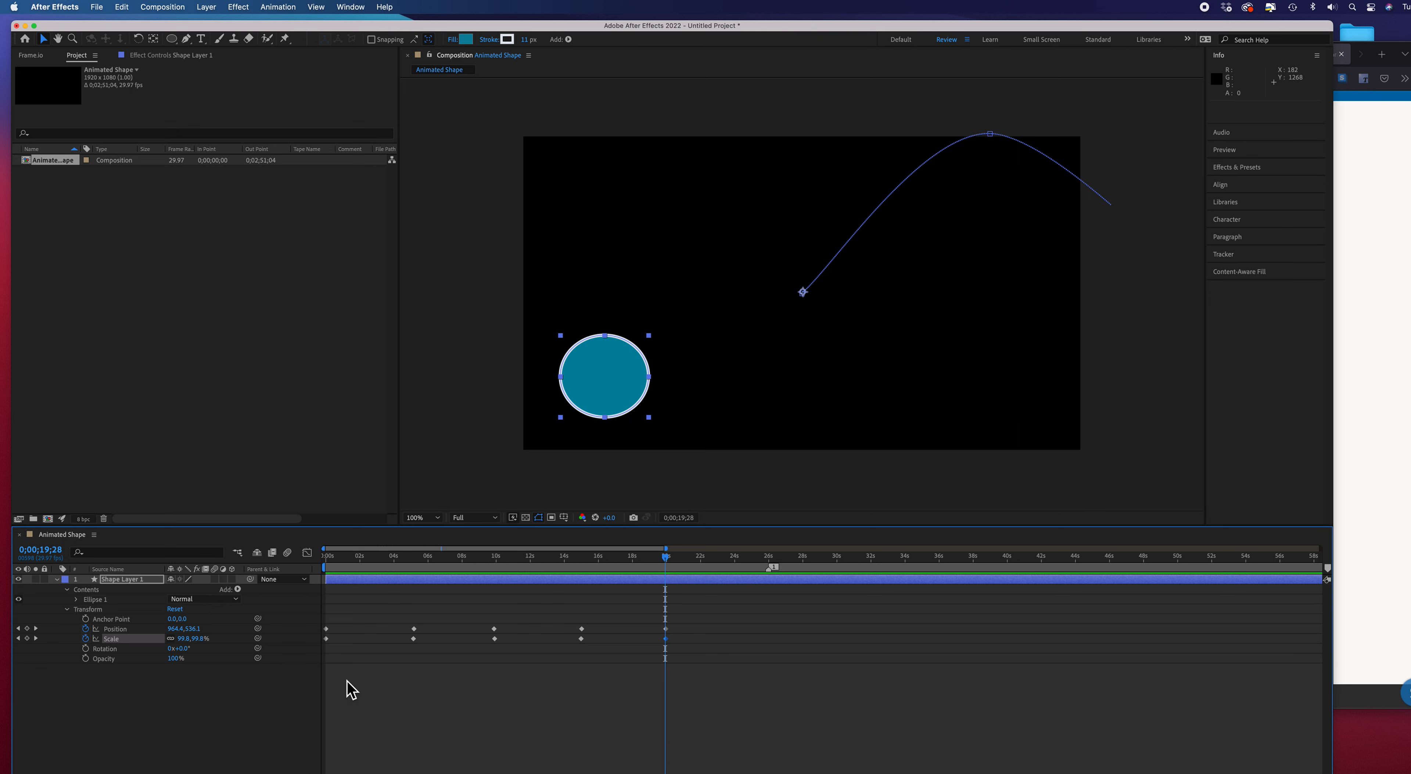
Animate the ellipse's Opacity with a 100% keyframe at 0;00;00;00 and a 50% keyframe at 0;00;05;06
left_click_drag(673, 567, 330, 582)
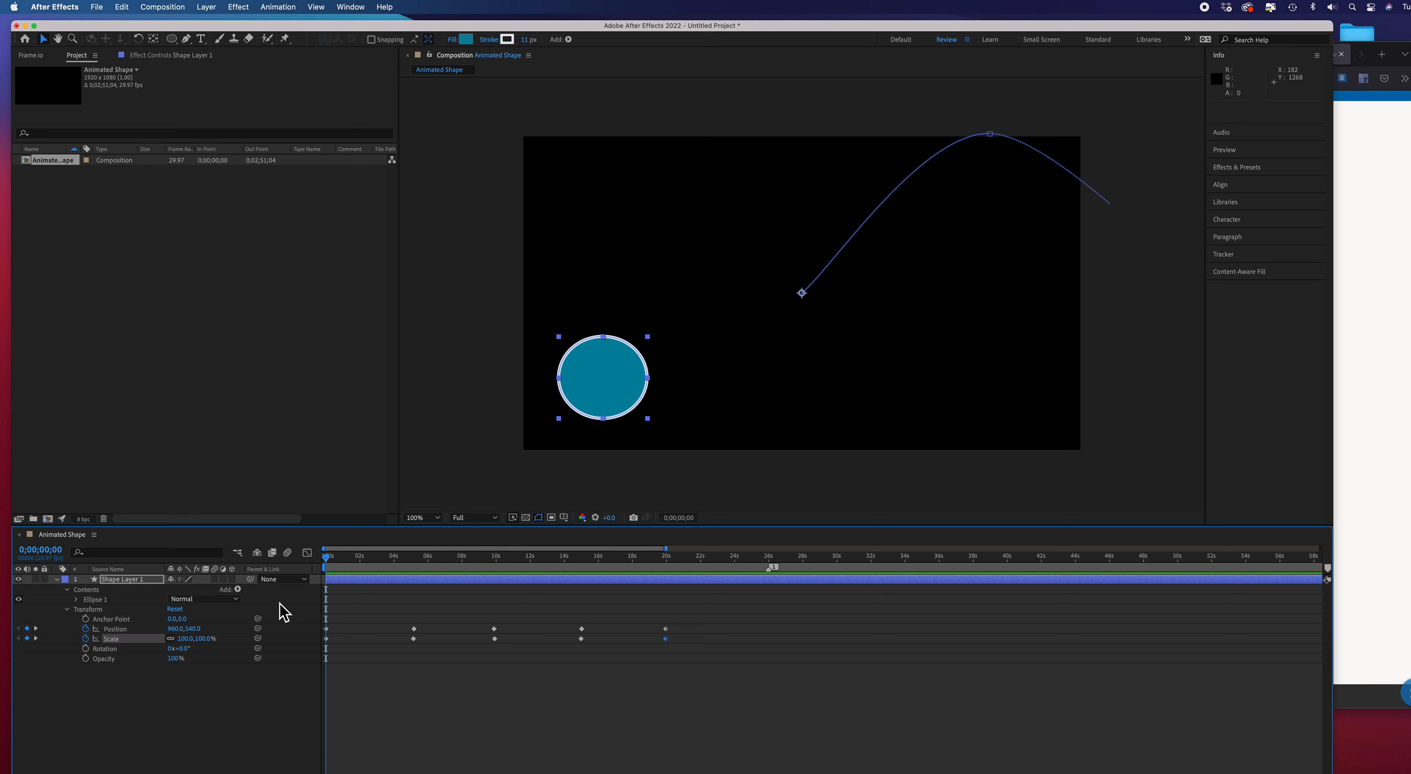
left_click(86, 659)
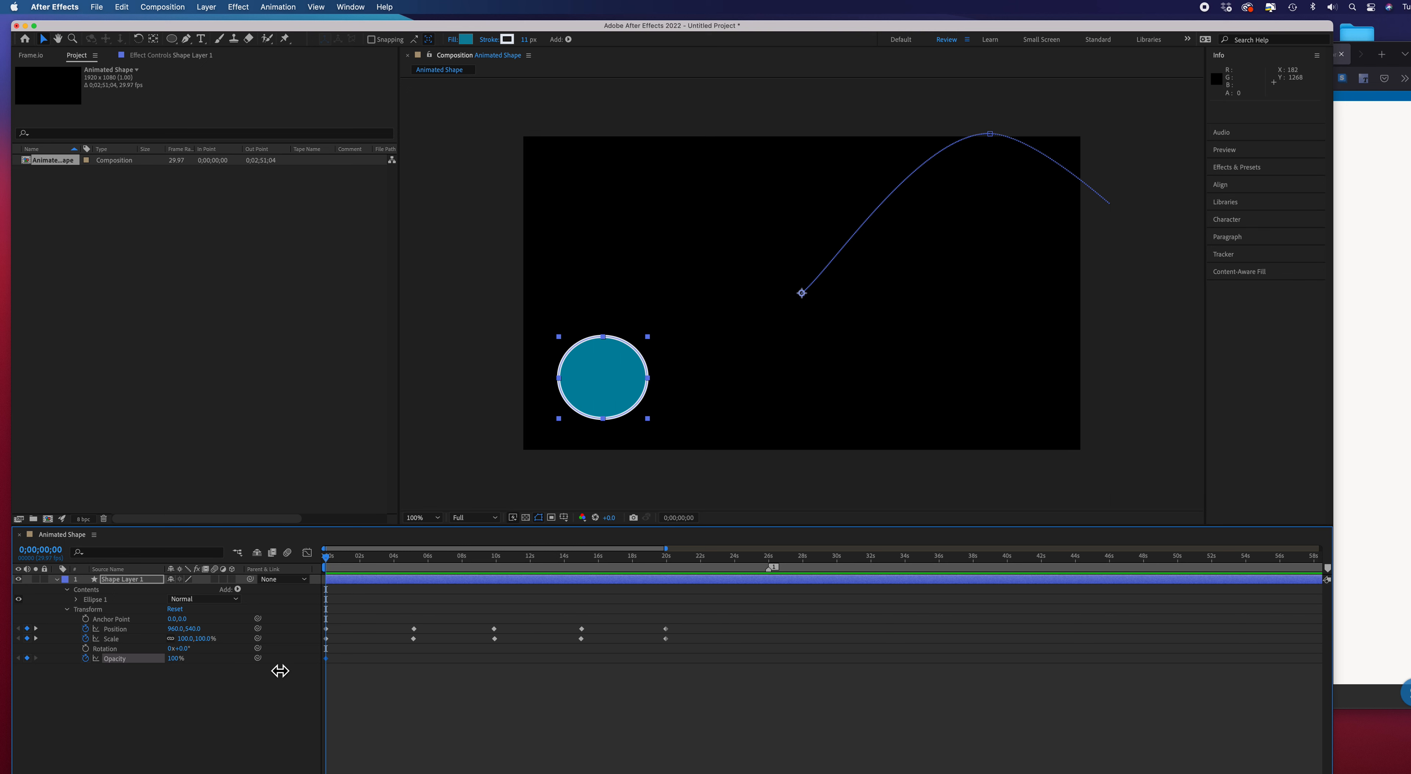
scroll(333, 570, "right", 5)
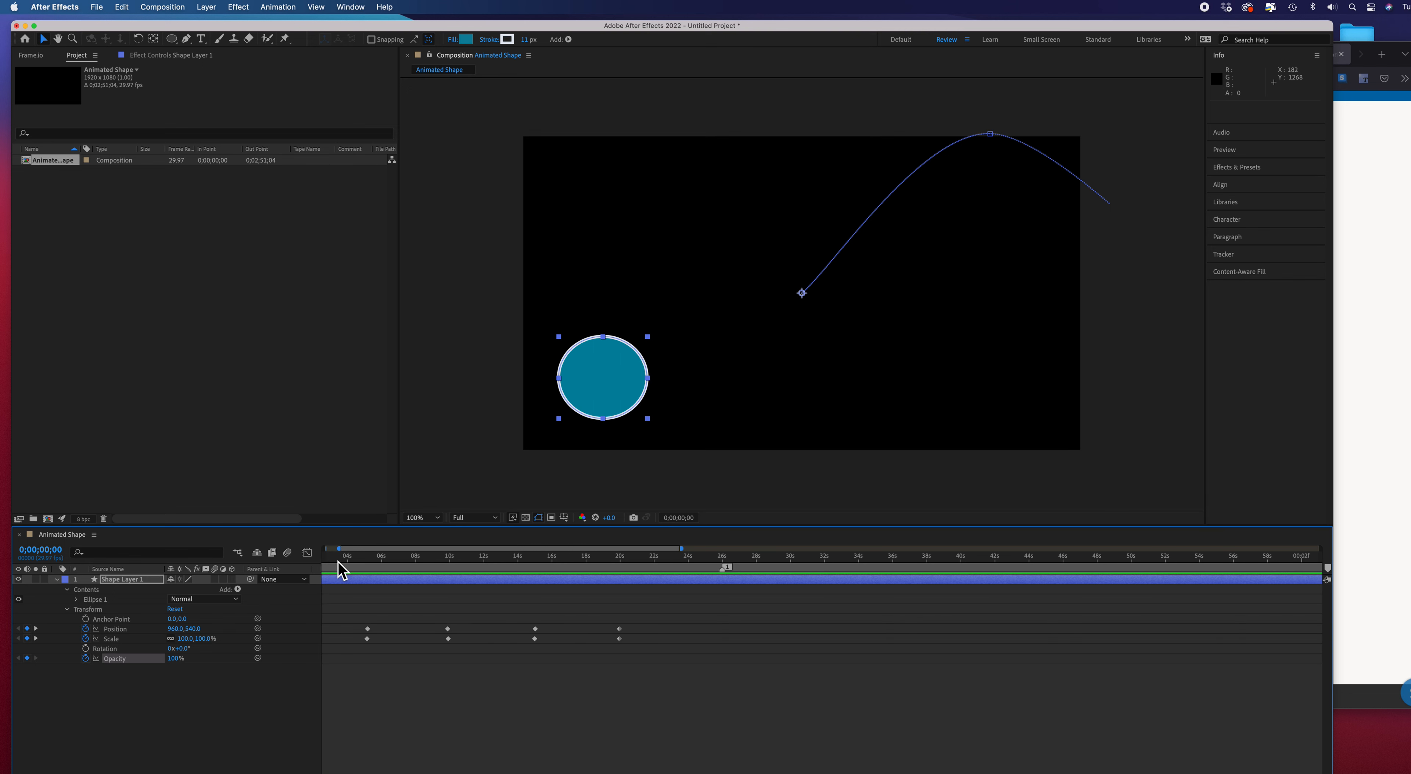
scroll(380, 594, "left", 5)
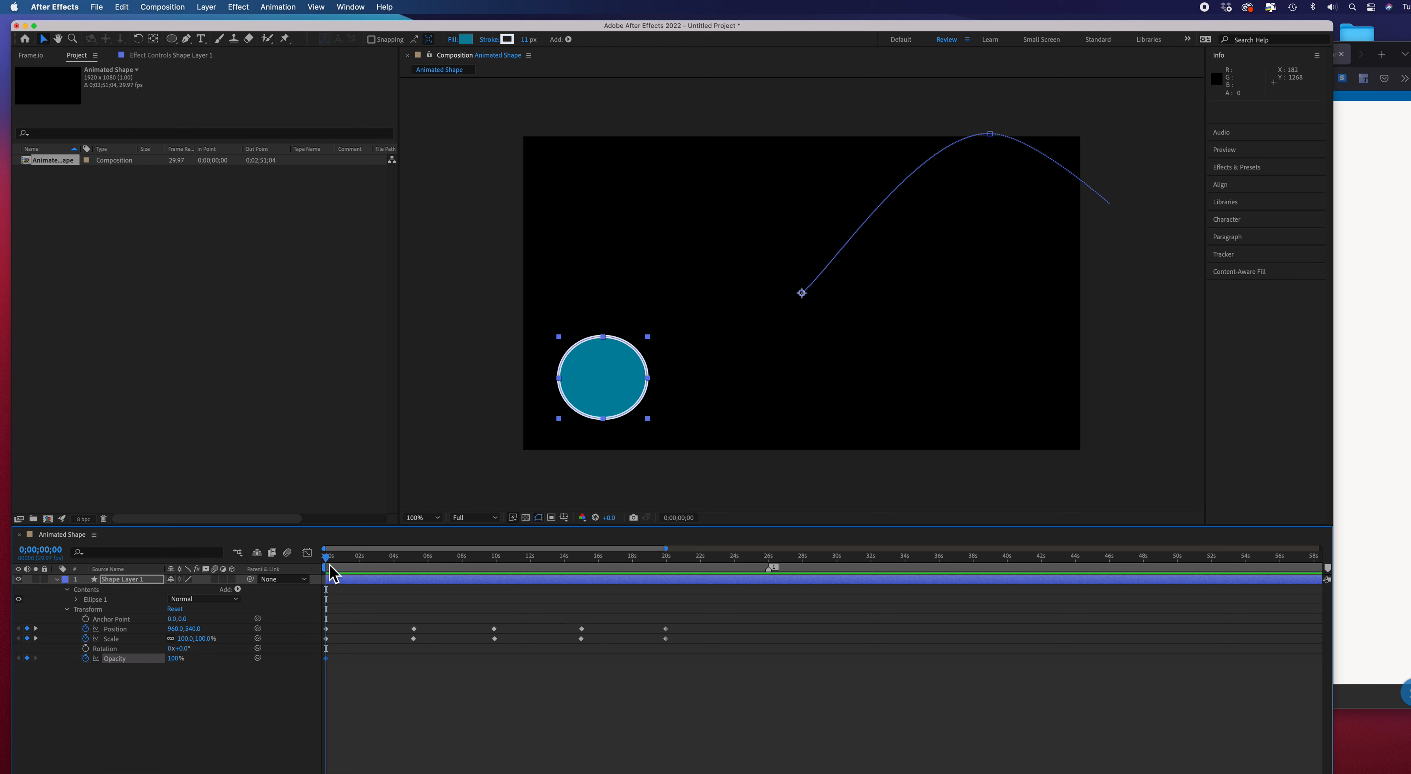
scroll(384, 560, "right", 2)
scroll(390, 558, "left", 2)
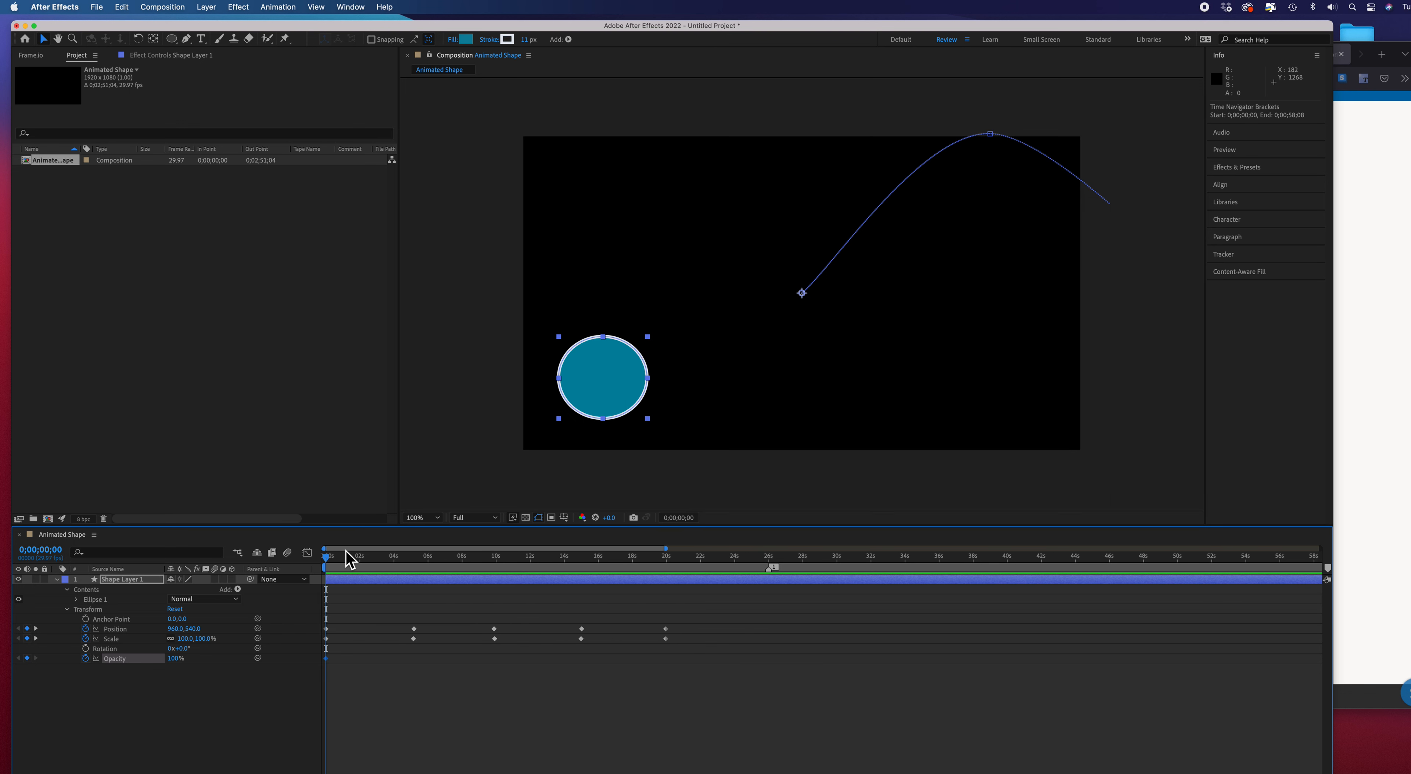
left_click_drag(330, 560, 419, 571)
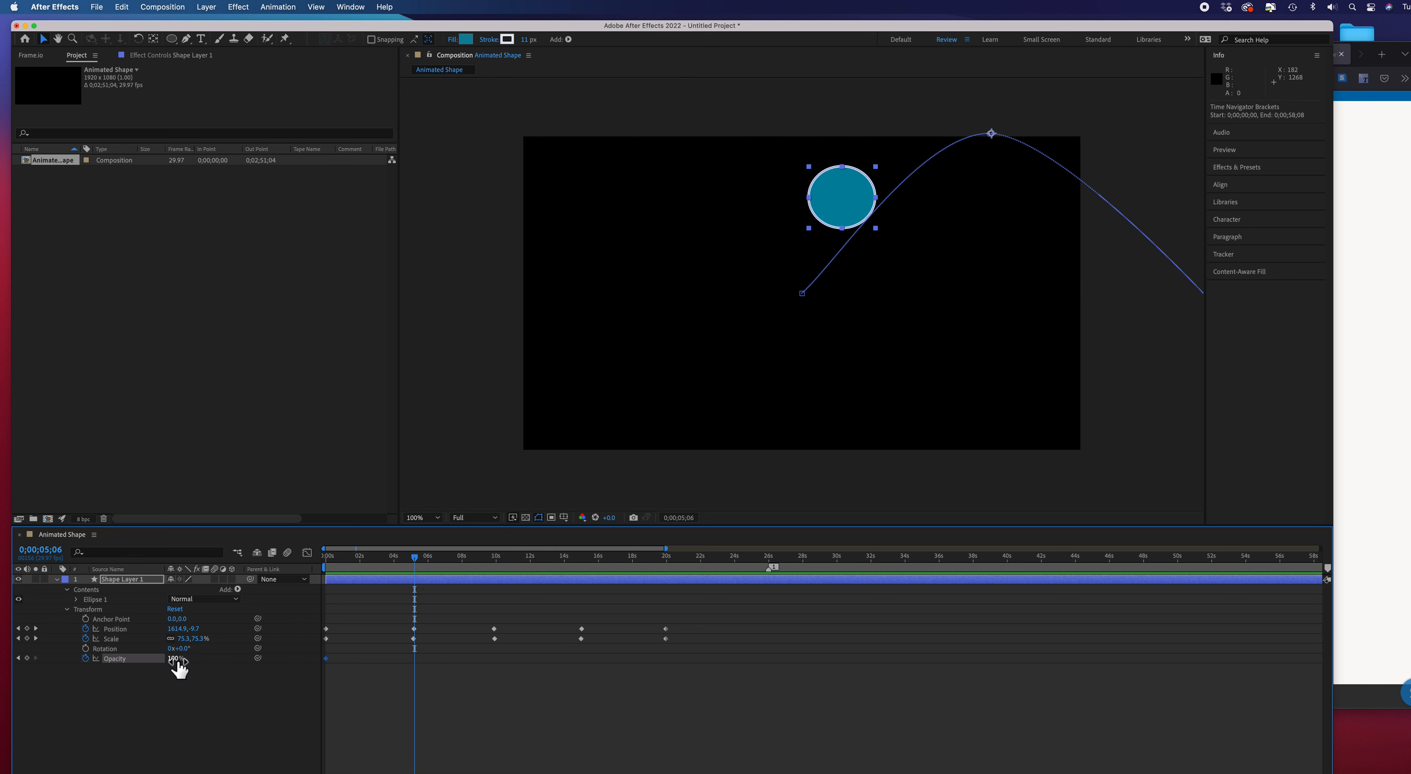
left_click_drag(172, 661, 160, 665)
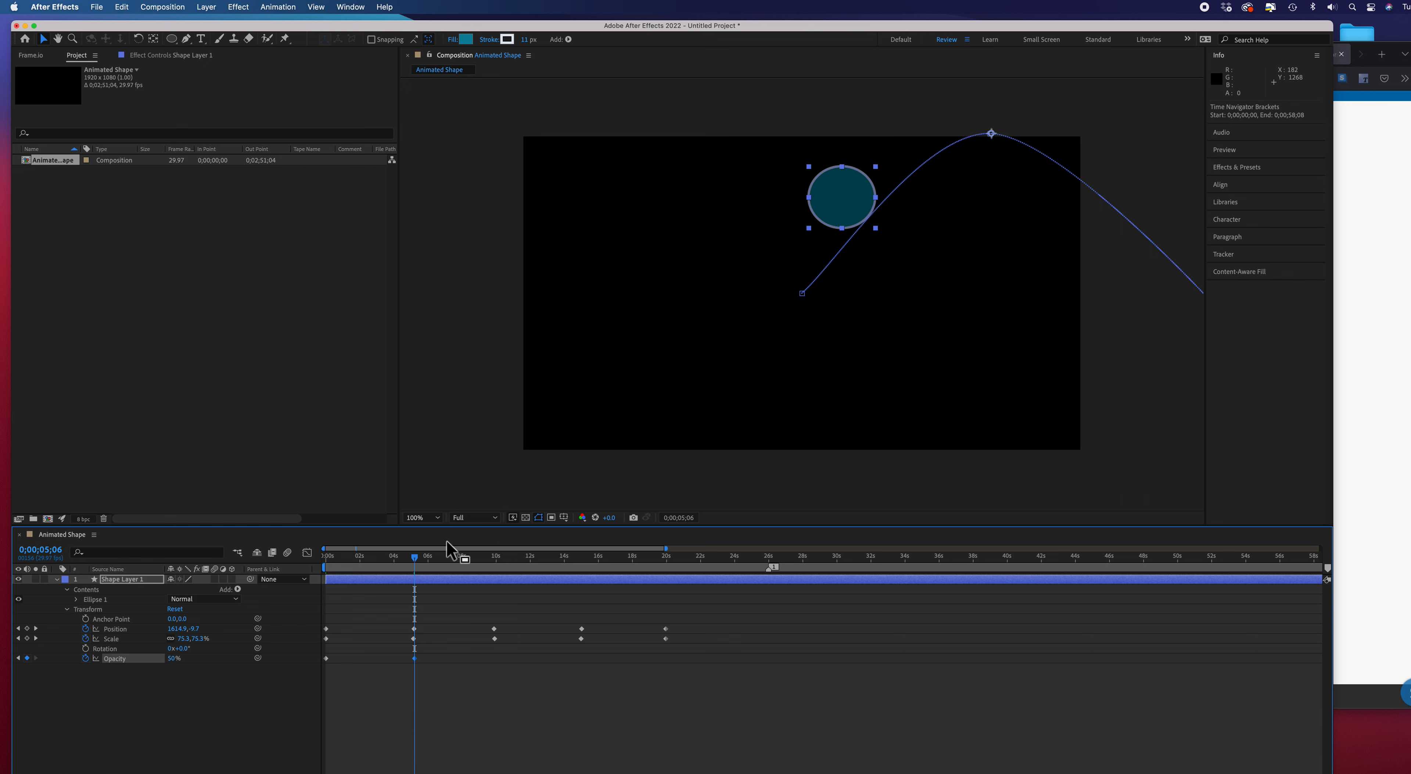
Copy the first Opacity keyframe and paste it at 0;00;09;28 to bring the ellipse back to 100%
left_click_drag(417, 559, 503, 576)
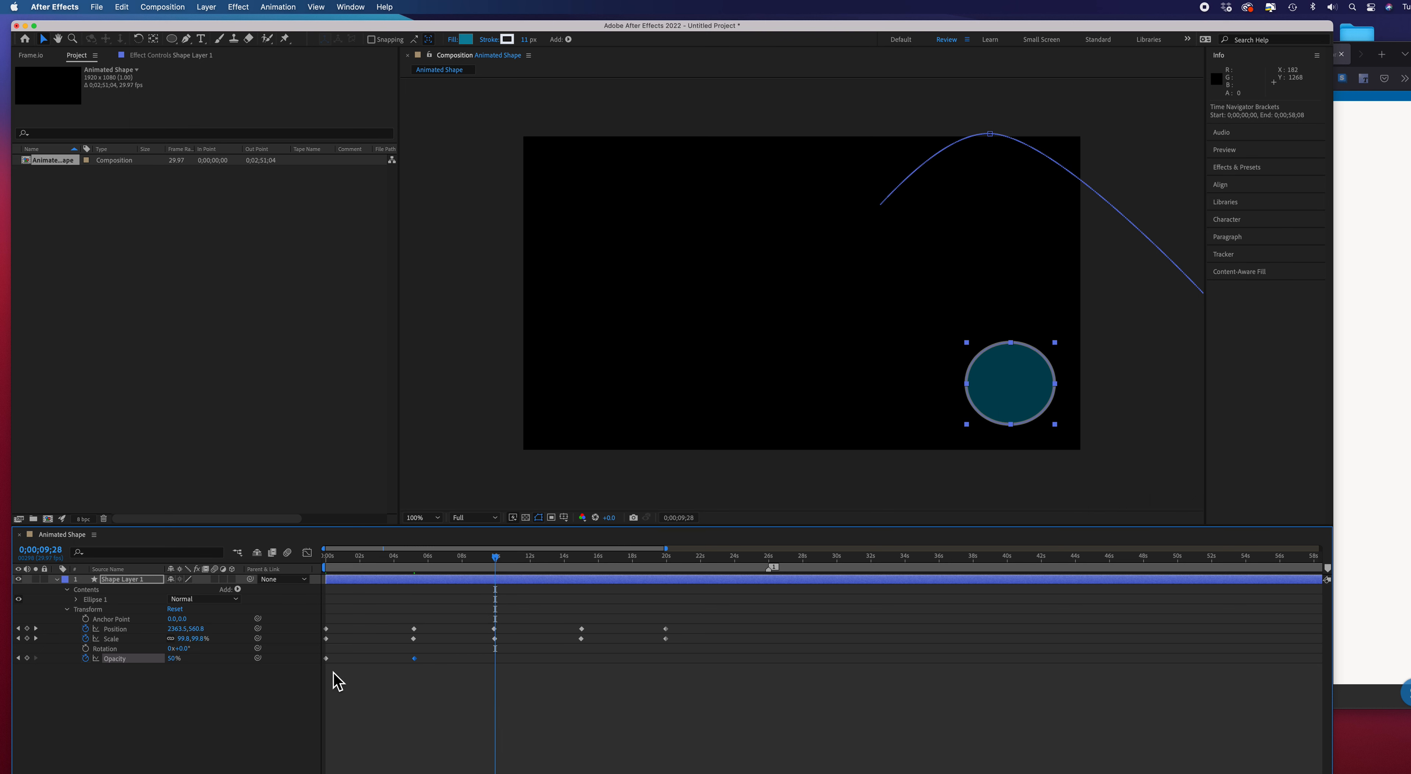
left_click(327, 658)
left_click(122, 8)
left_click(130, 85)
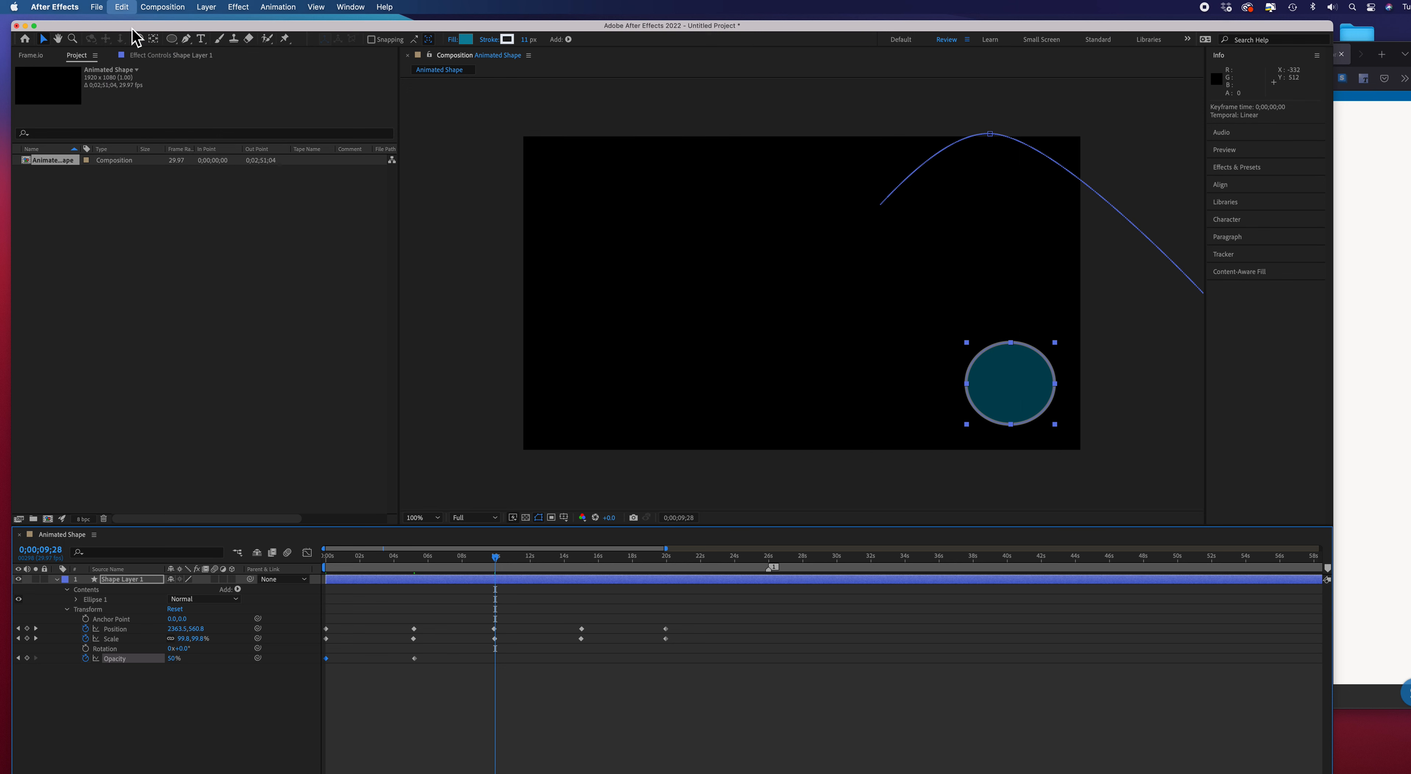
left_click(123, 7)
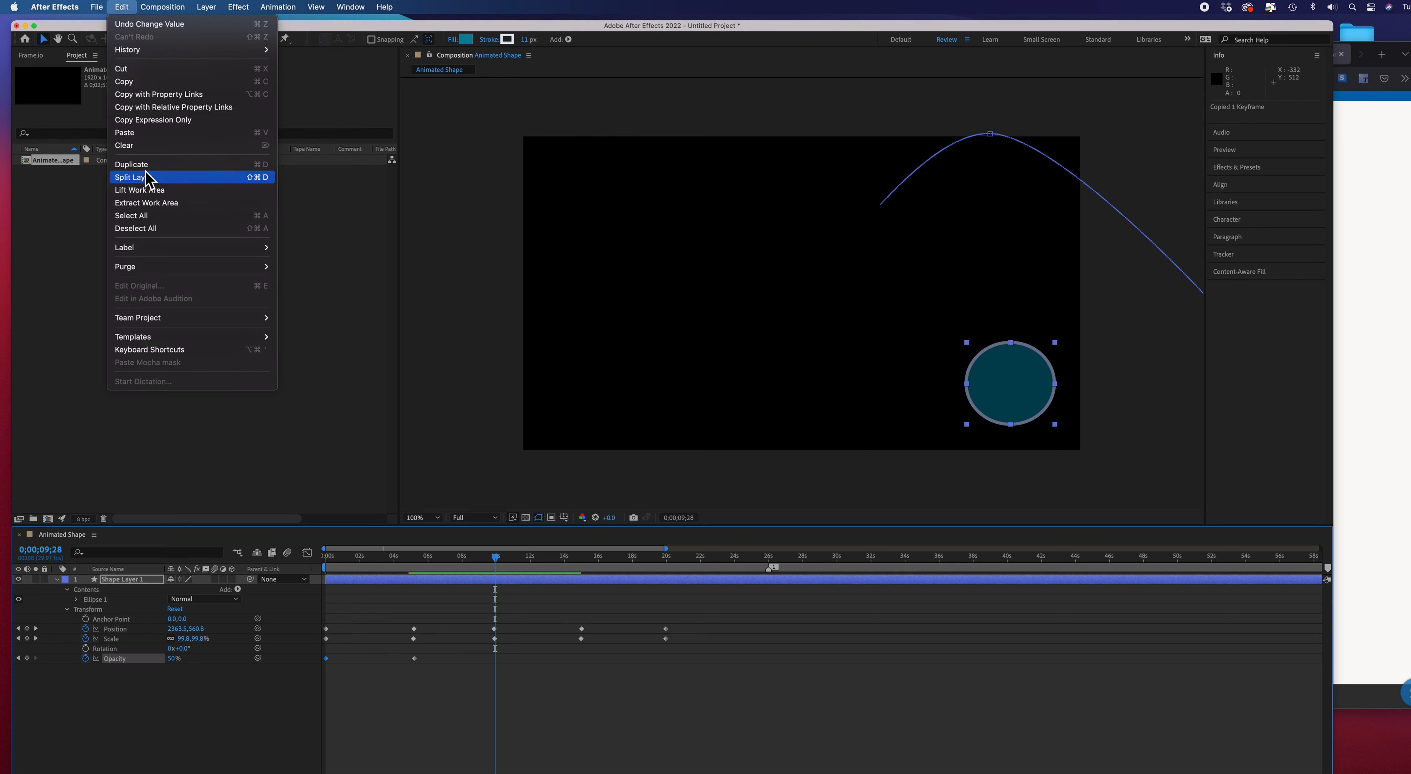
left_click(140, 133)
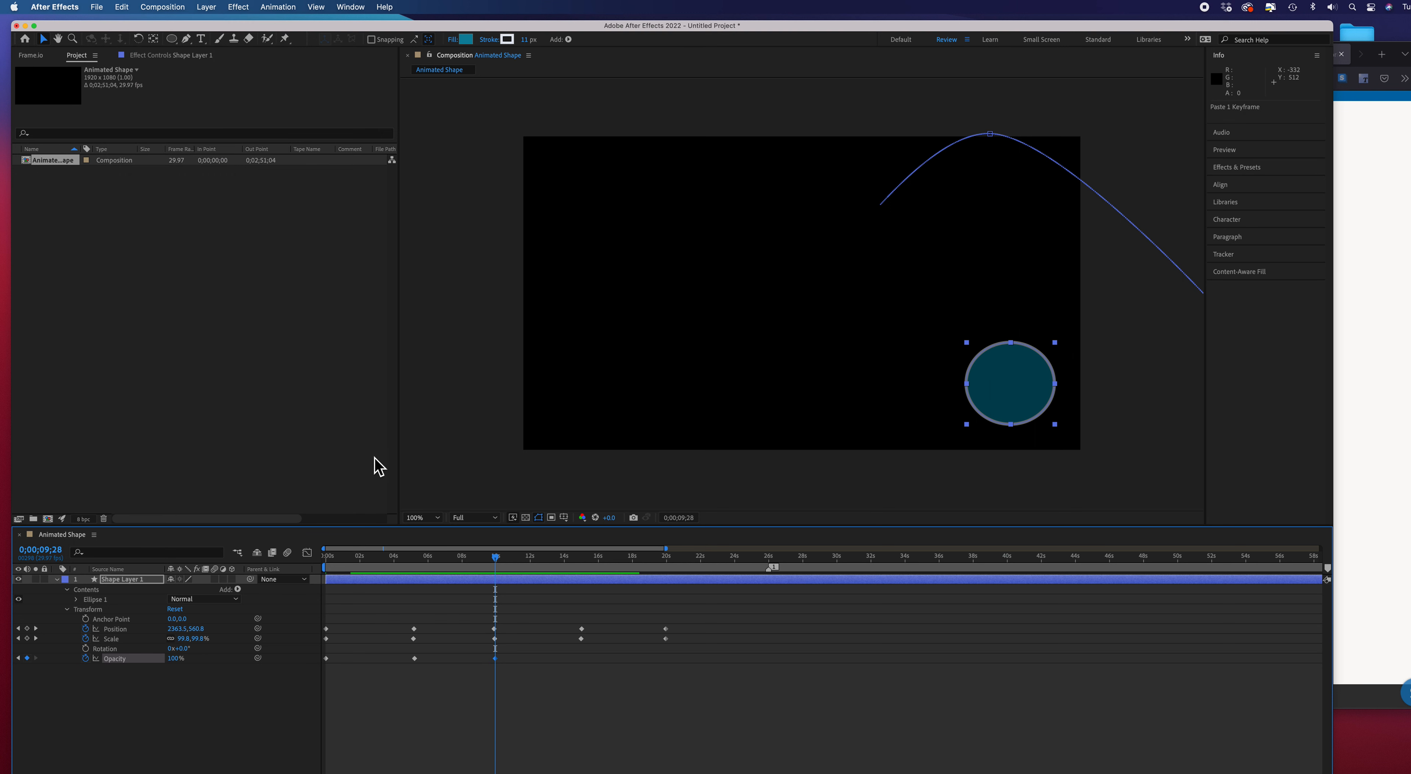
Copy the 50% Opacity keyframe at 0;00;05;06 and paste it at 0;00;15;00
left_click_drag(500, 564, 585, 577)
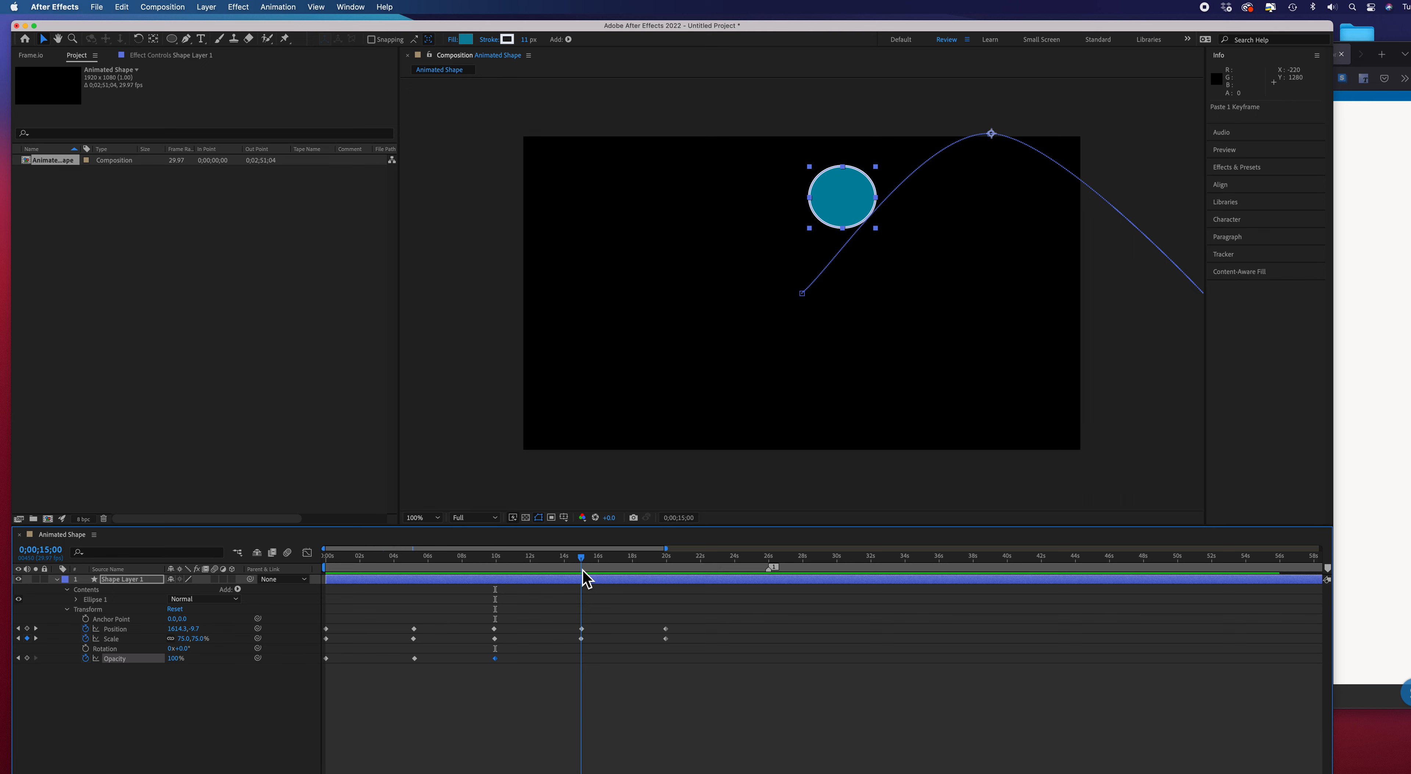
left_click(415, 660)
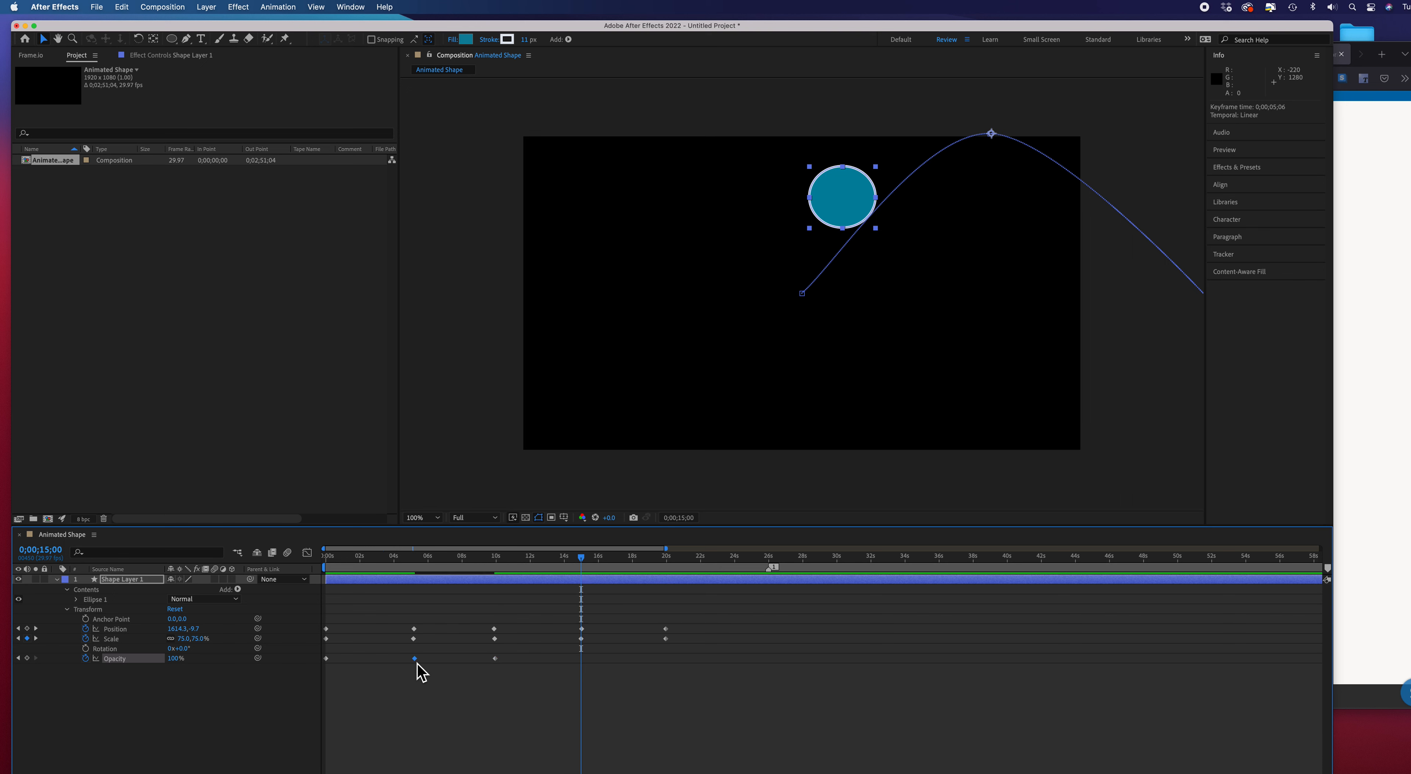
left_click(121, 7)
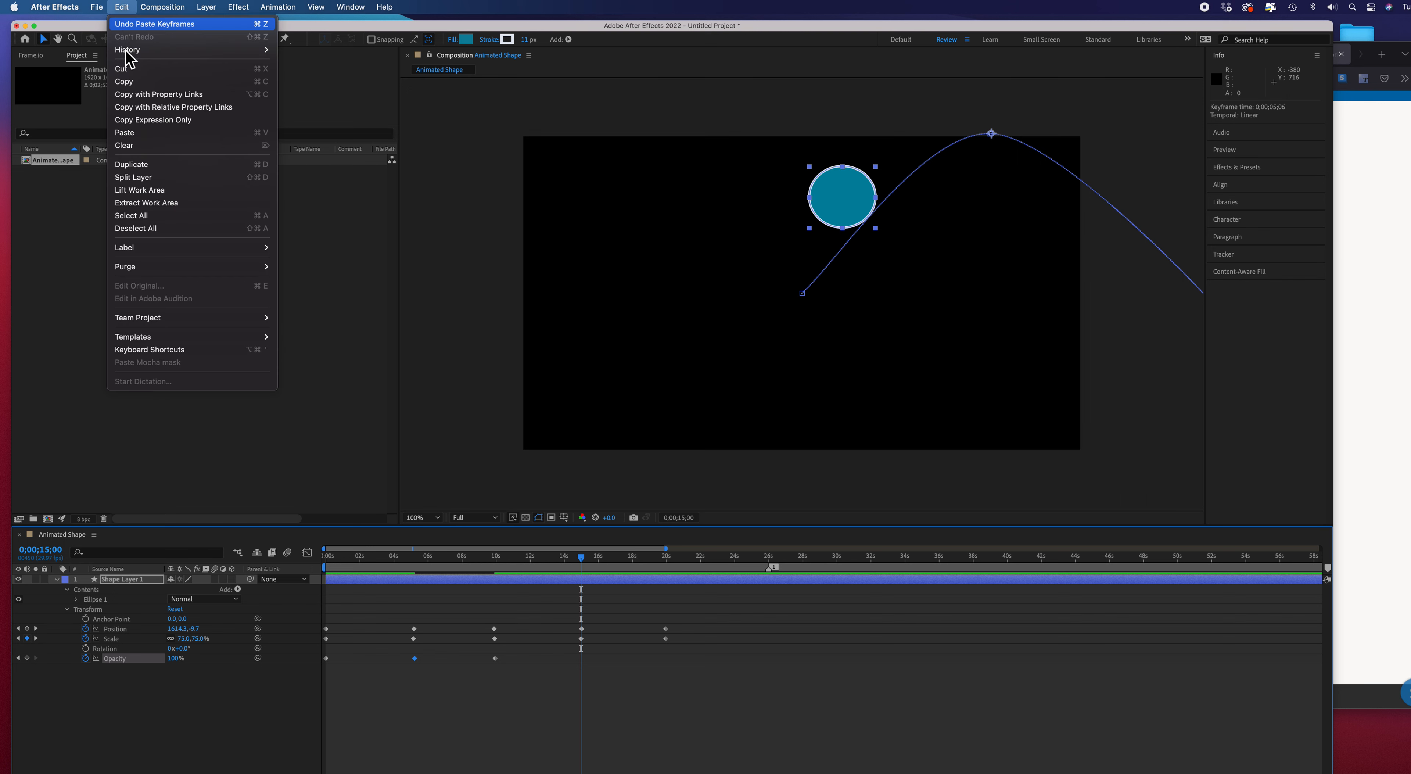
left_click(134, 86)
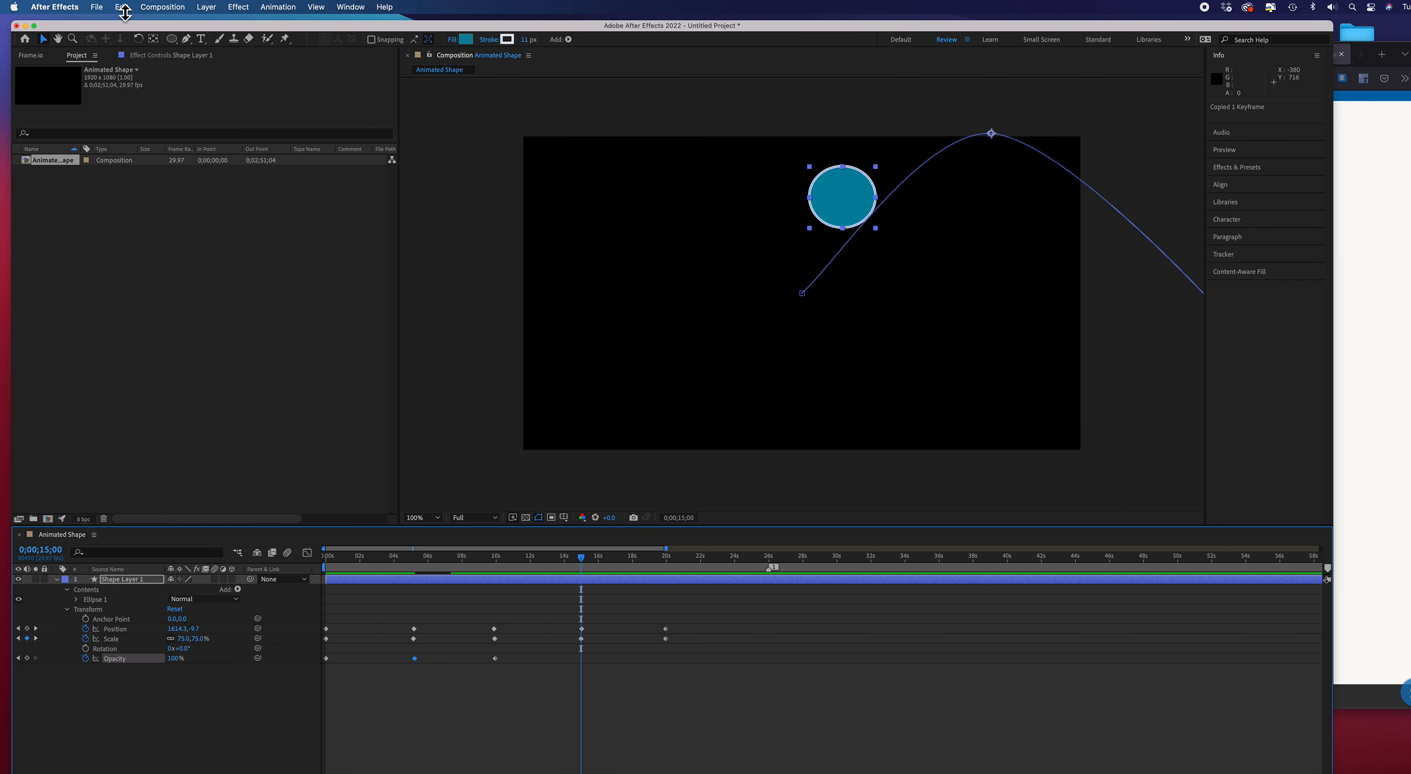
left_click(123, 7)
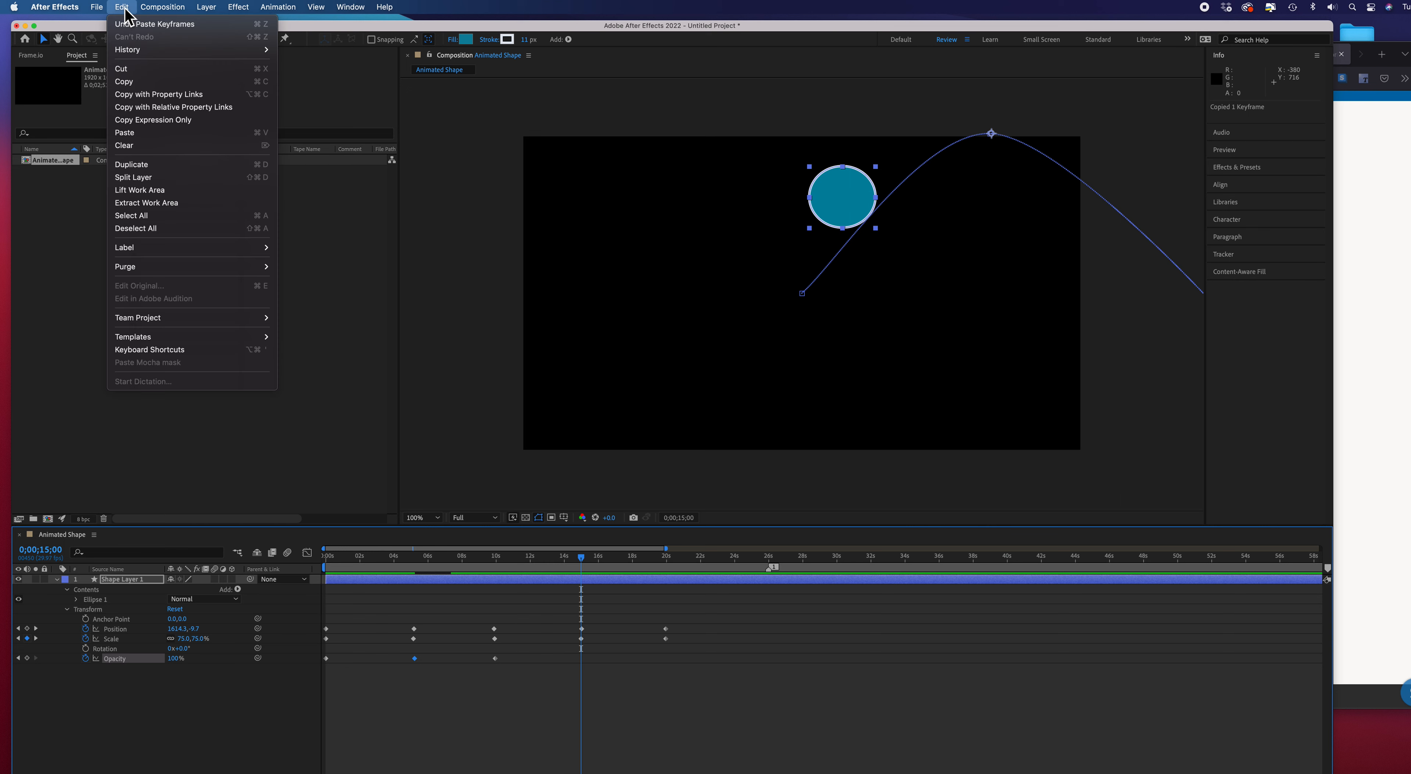
left_click(136, 136)
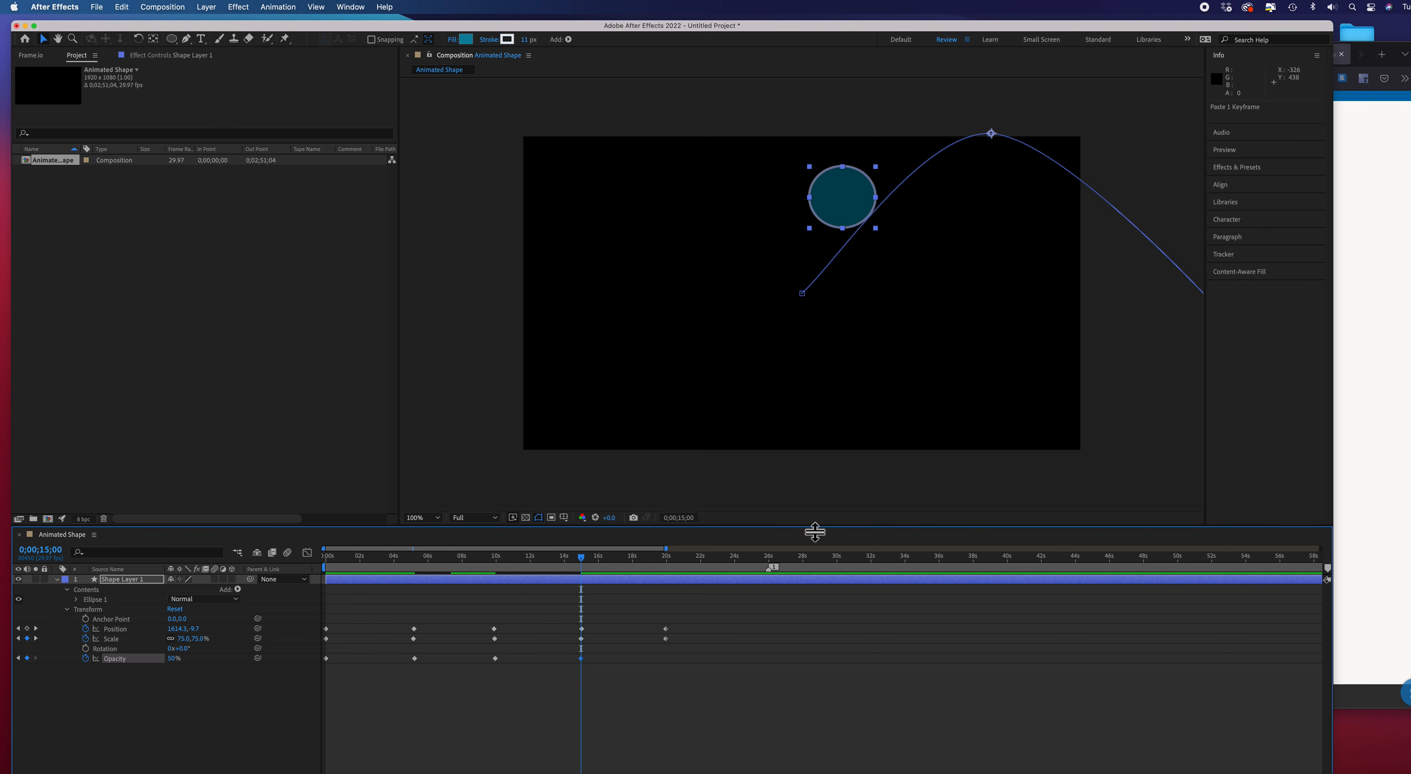
Finish the Opacity animation with a 100% keyframe at 0;00;20;00
left_click_drag(584, 559, 669, 569)
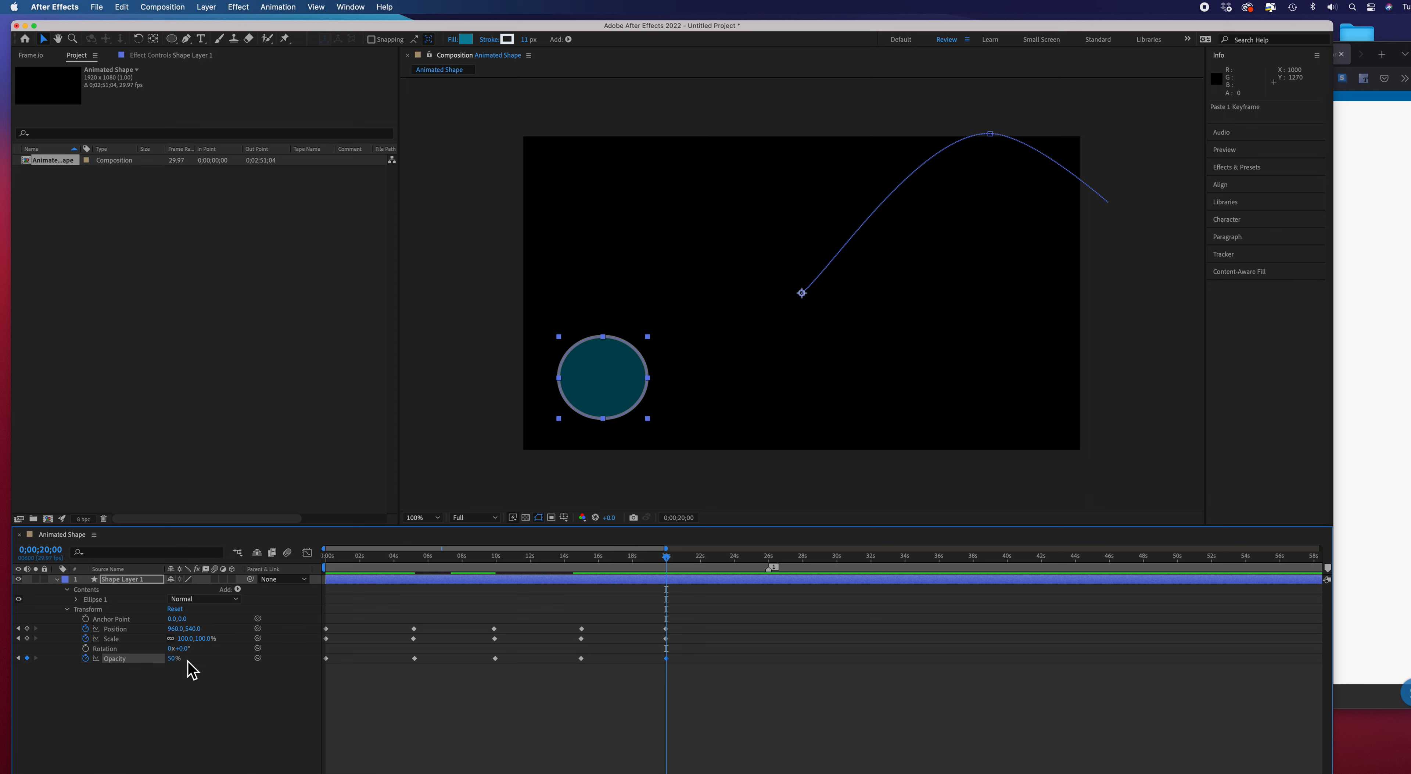
left_click_drag(175, 662, 207, 666)
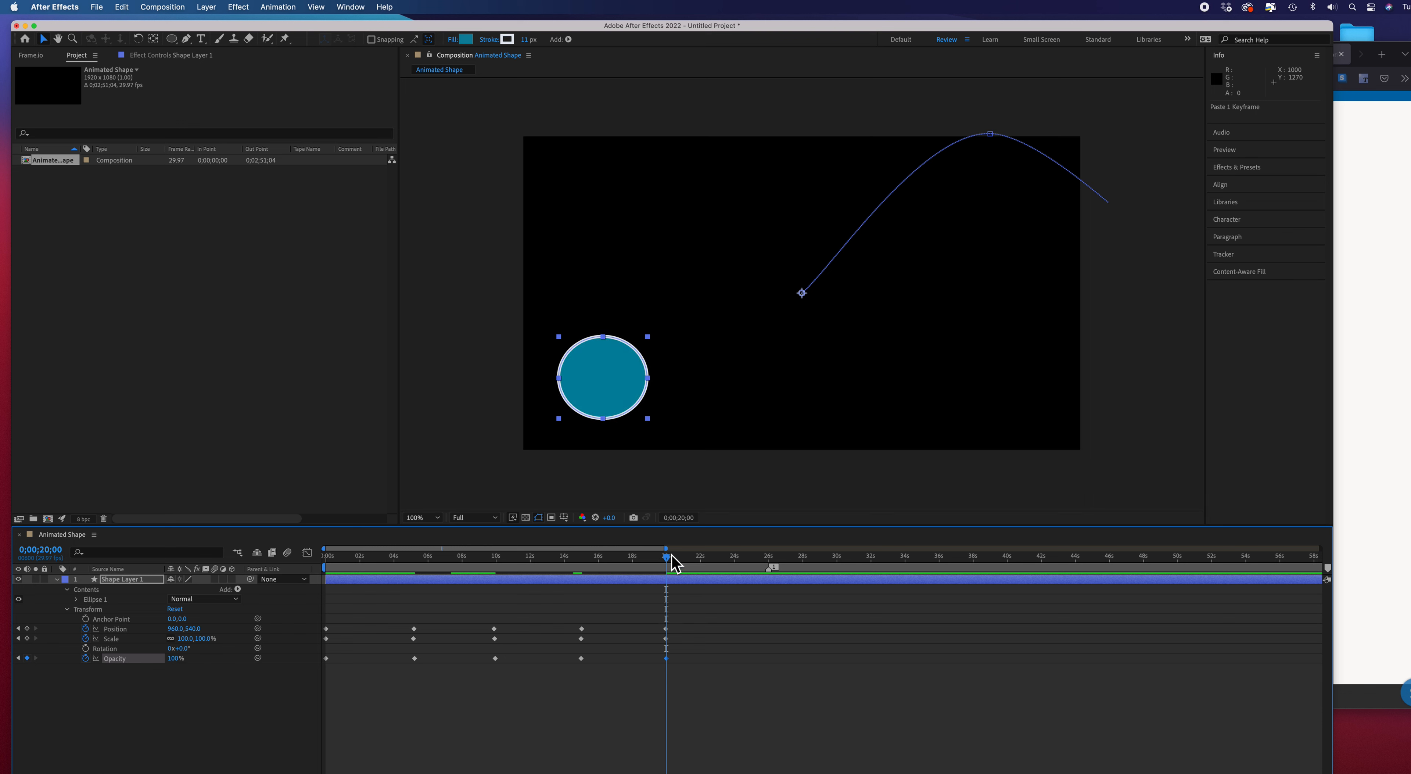
Preview the combined Position, Scale and Opacity animation from near the start through the final keyframes
left_click_drag(668, 556, 334, 584)
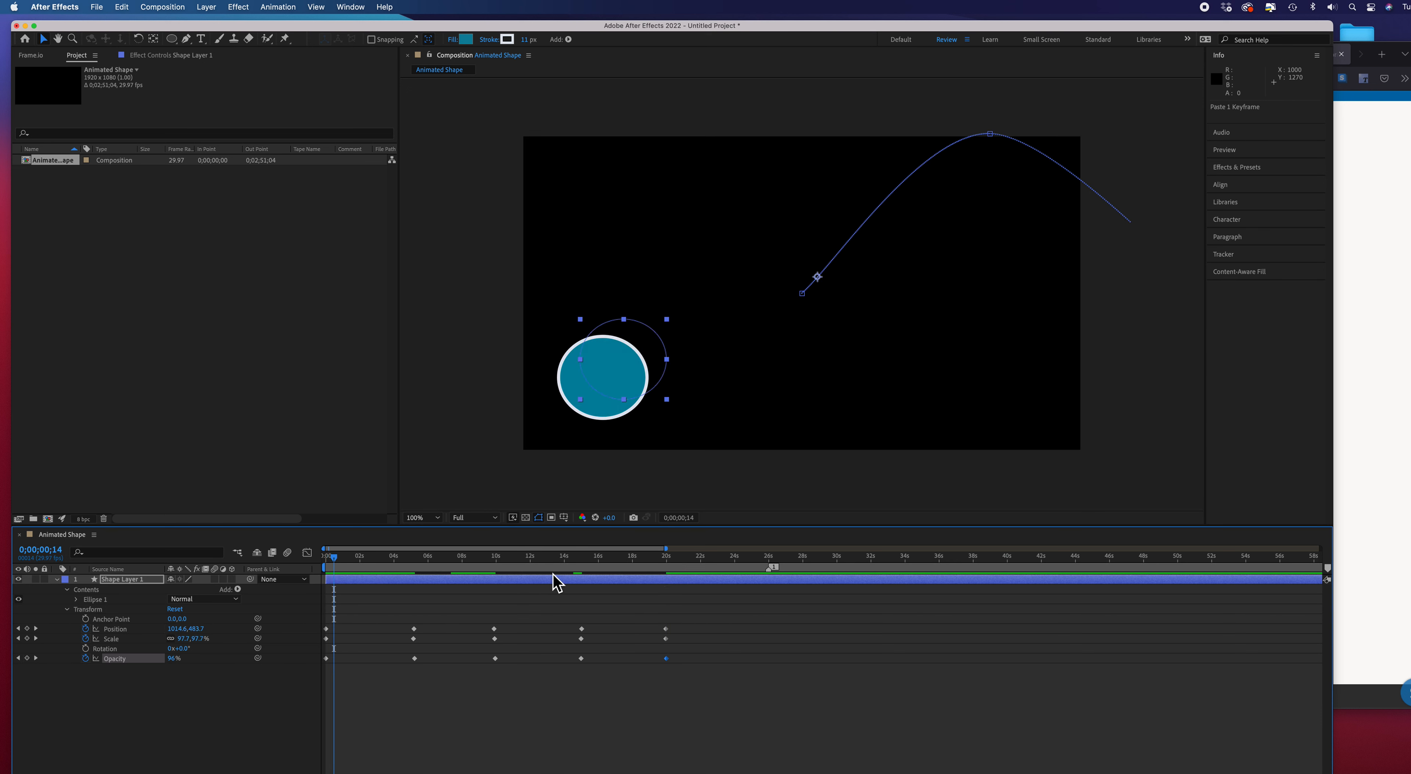
key("space")
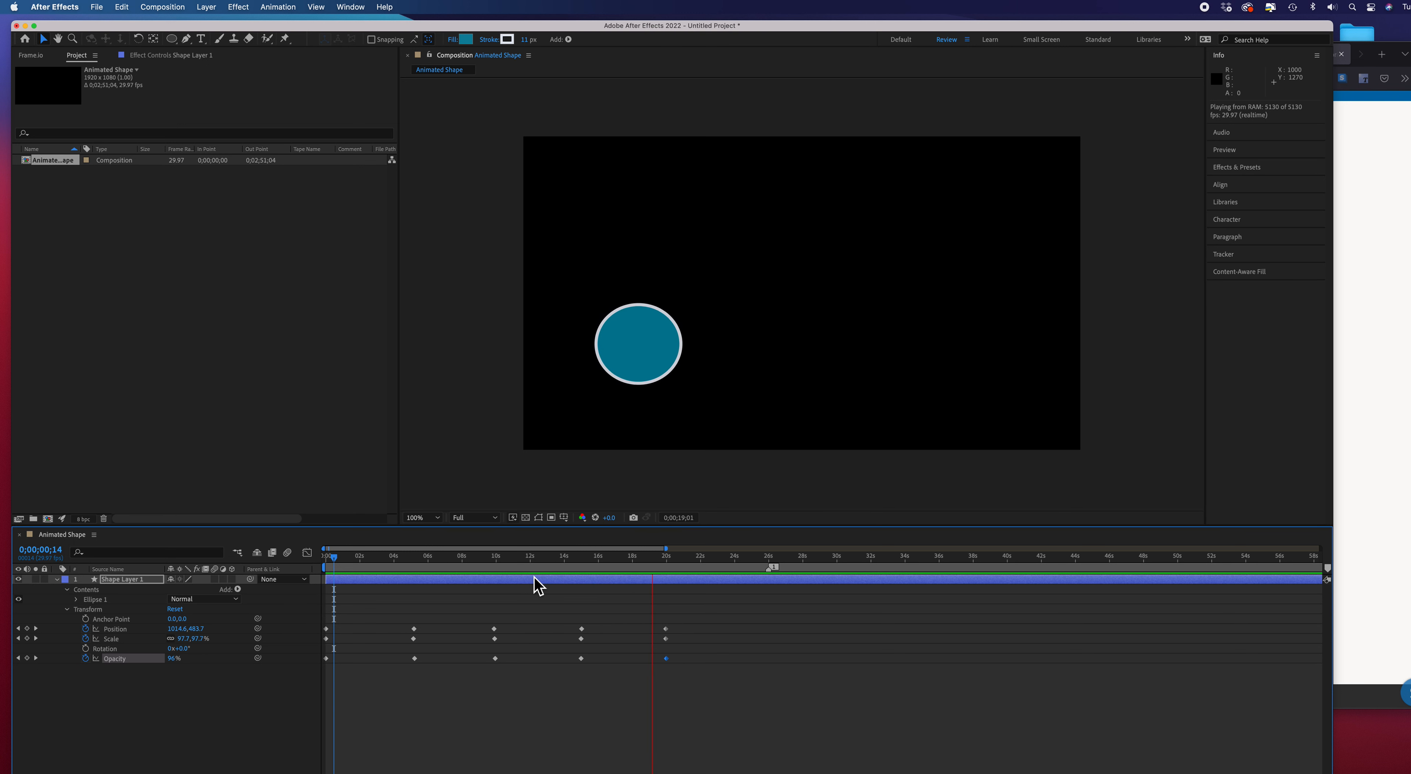
key("space")
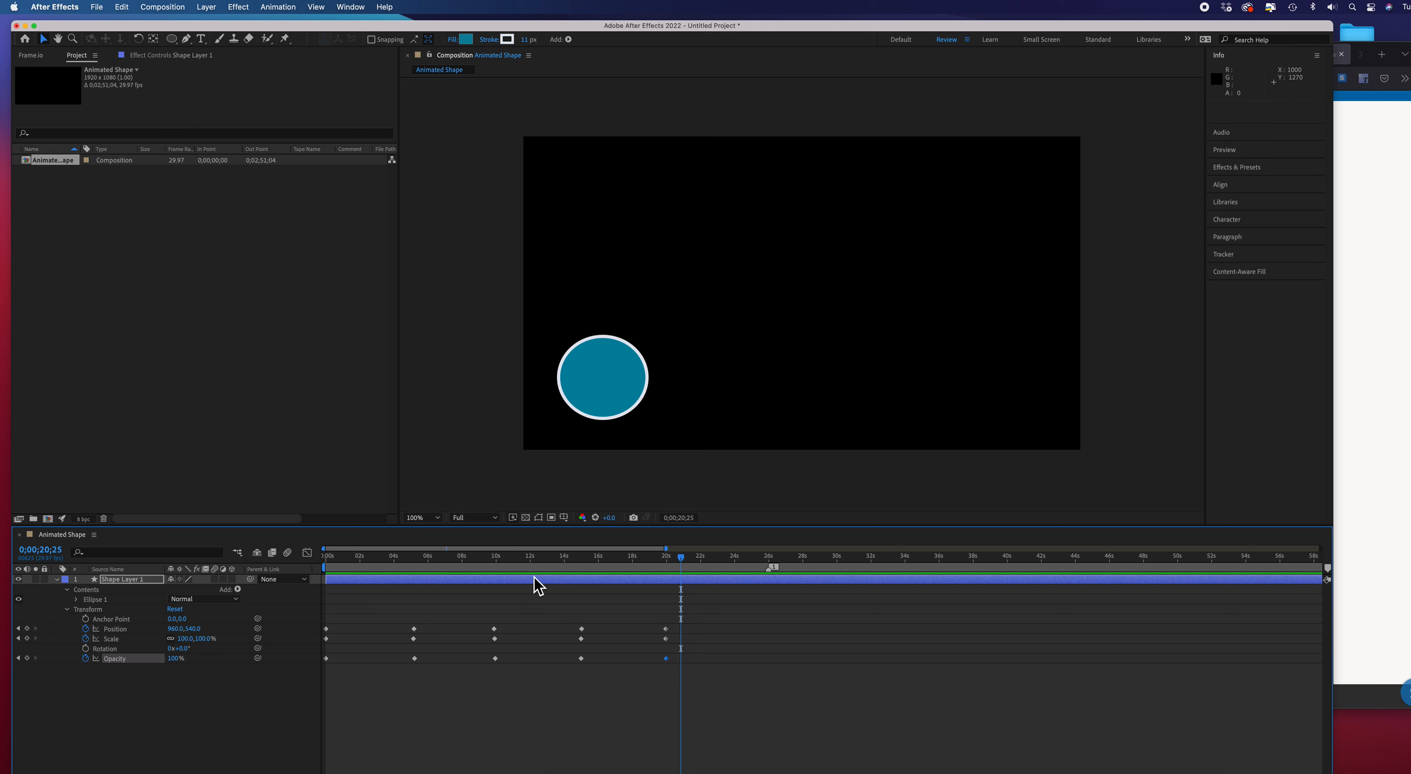
Collapse the shape layer's properties and create a text layer reading "BALL" with the time at 0;00;19;29
left_click_drag(679, 567, 668, 567)
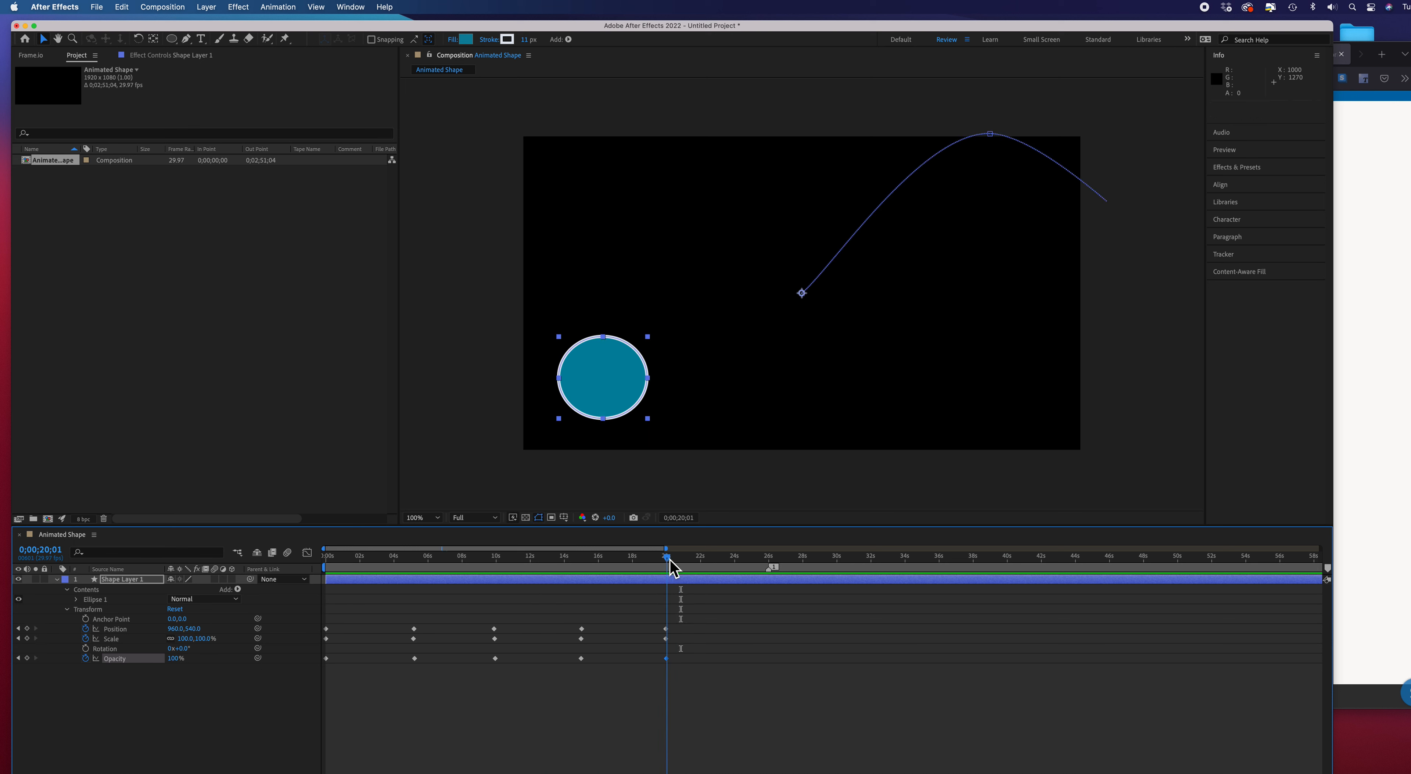
left_click(57, 580)
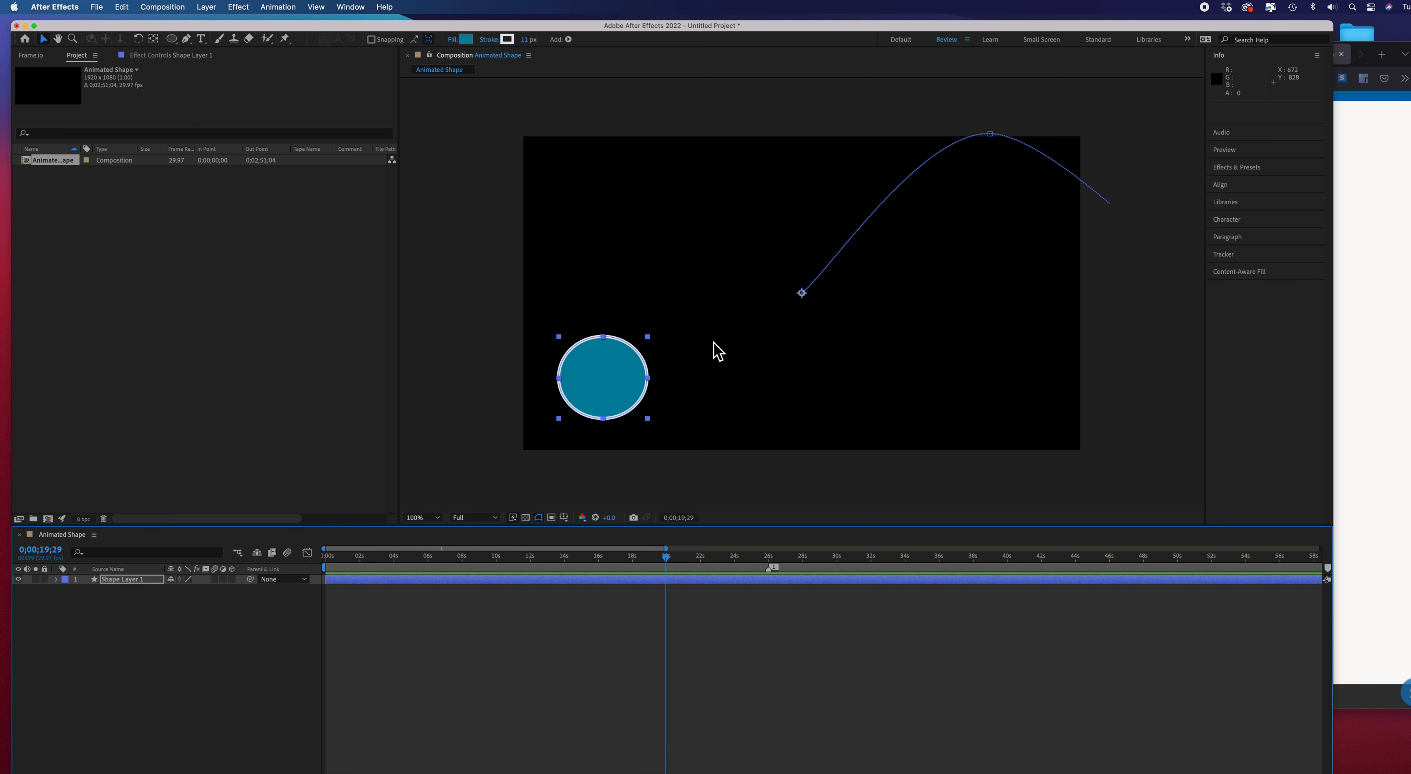
left_click(208, 10)
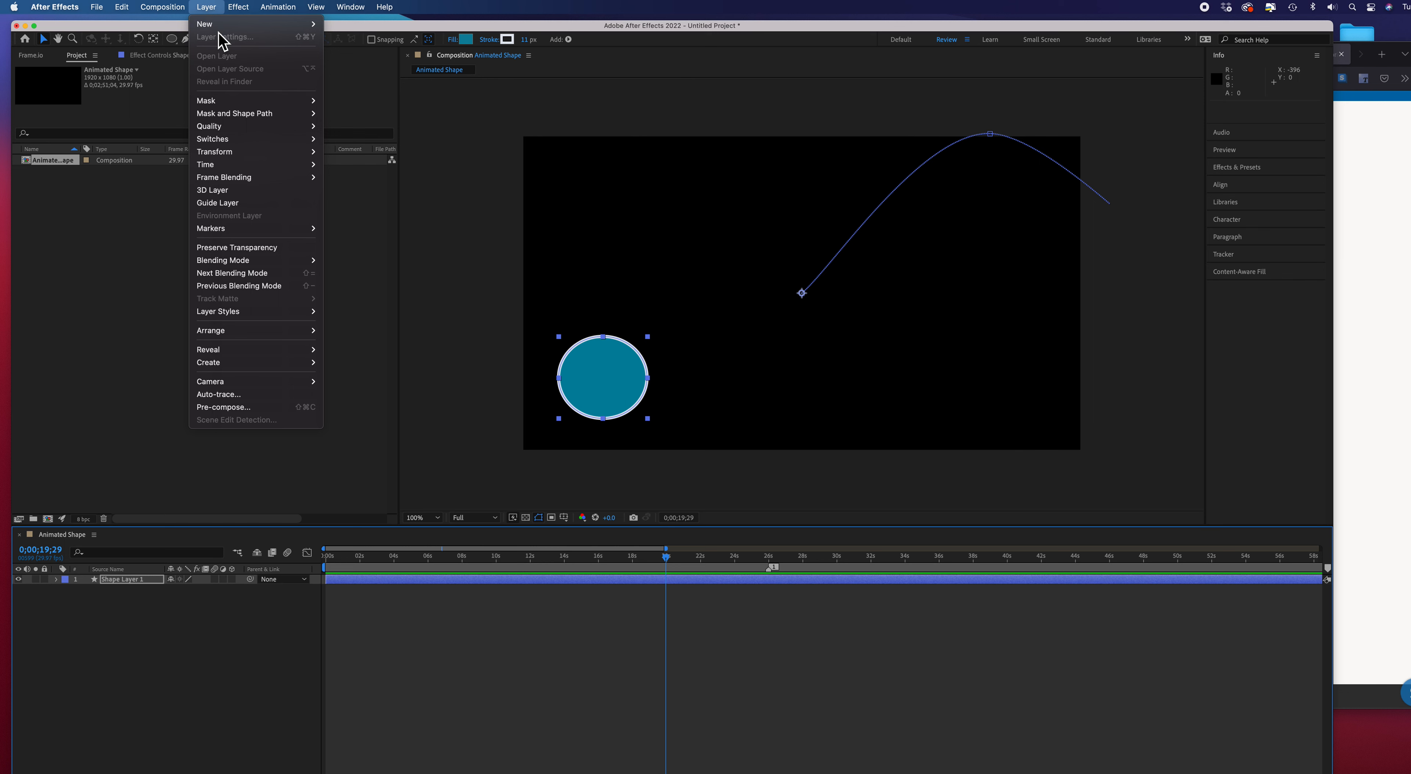
mouse_move(222, 24)
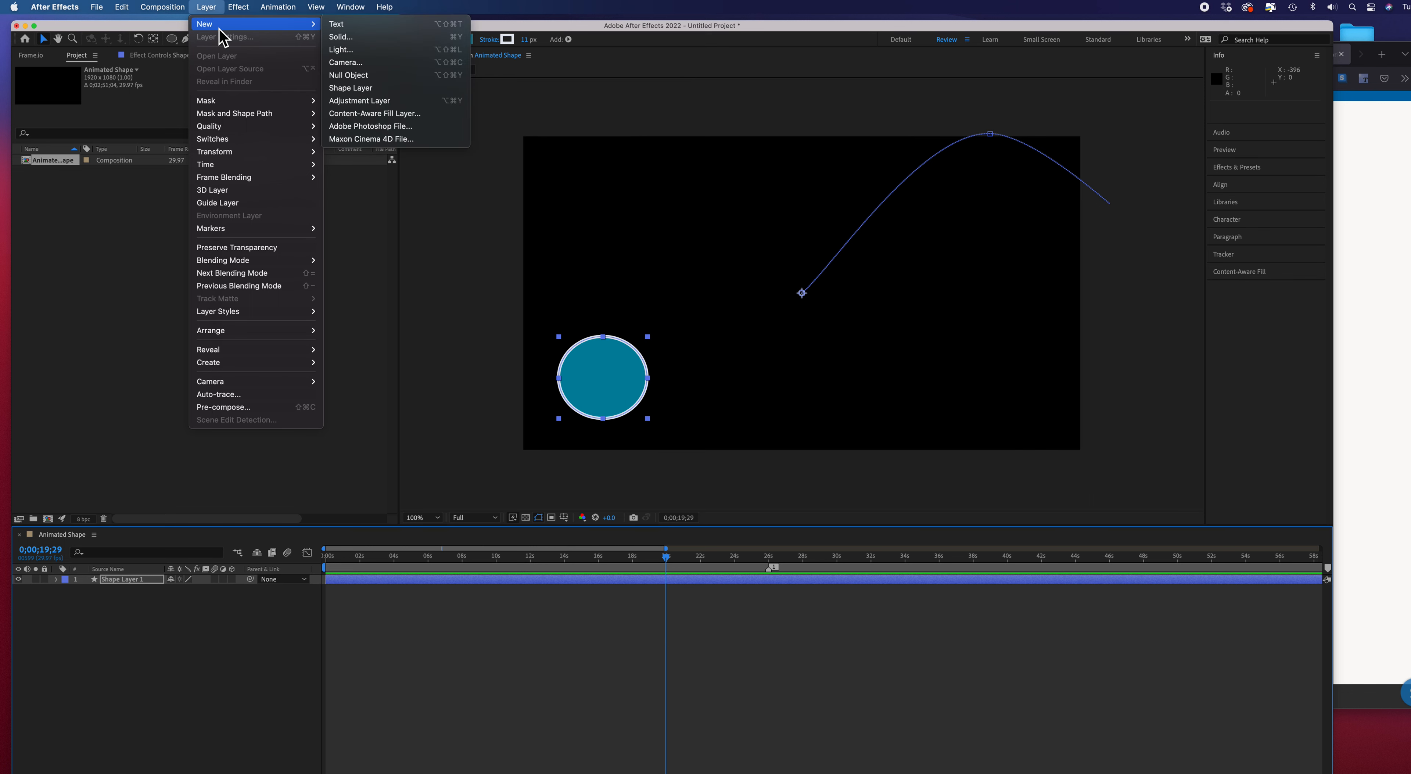
left_click(364, 25)
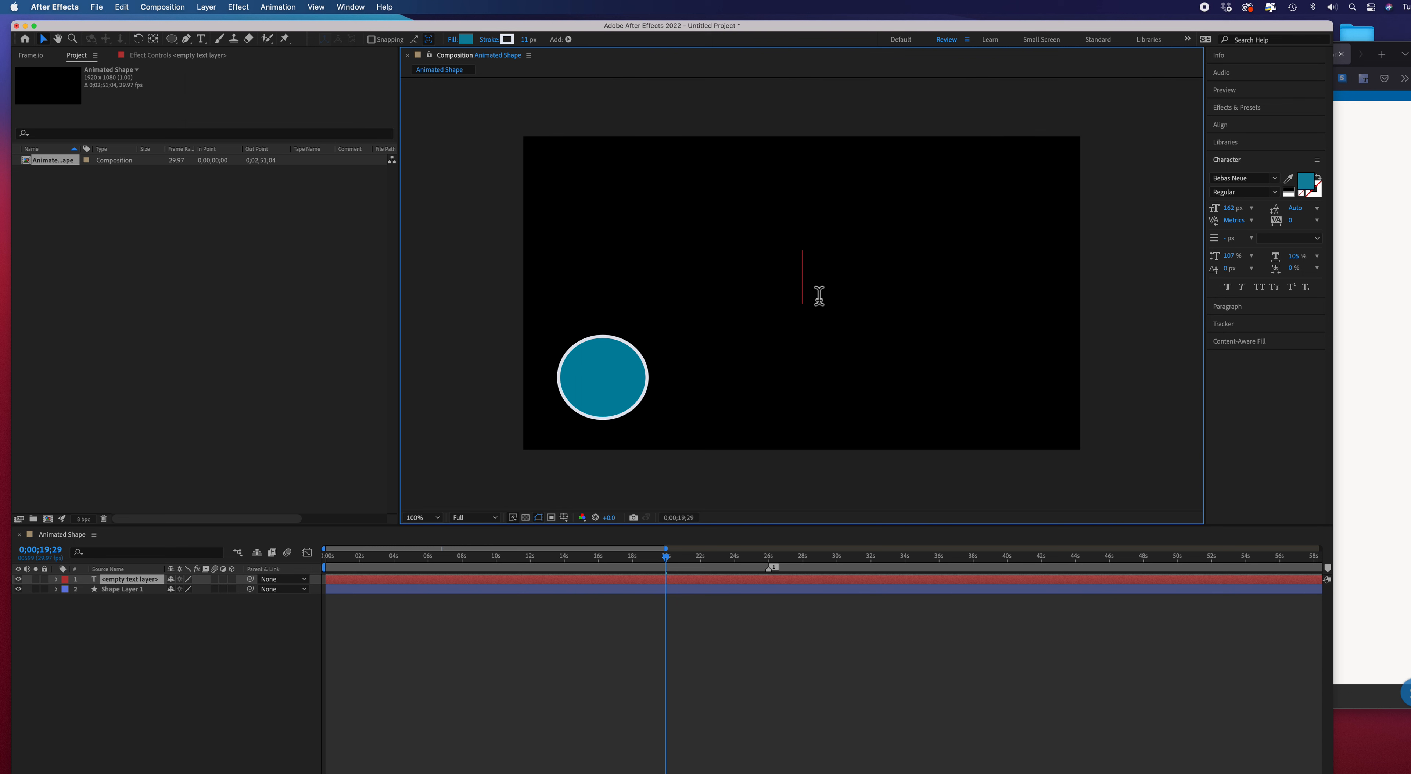
type("B")
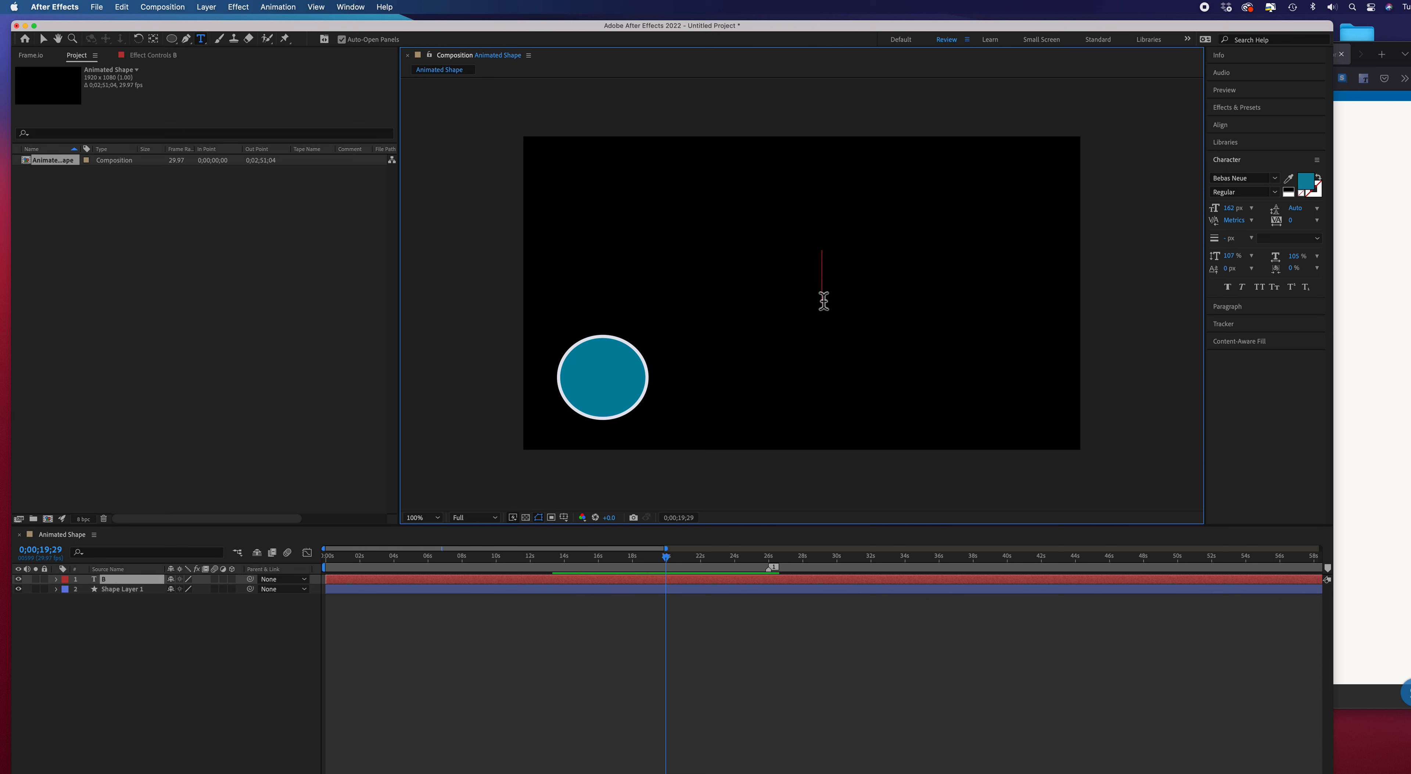
type("ALL")
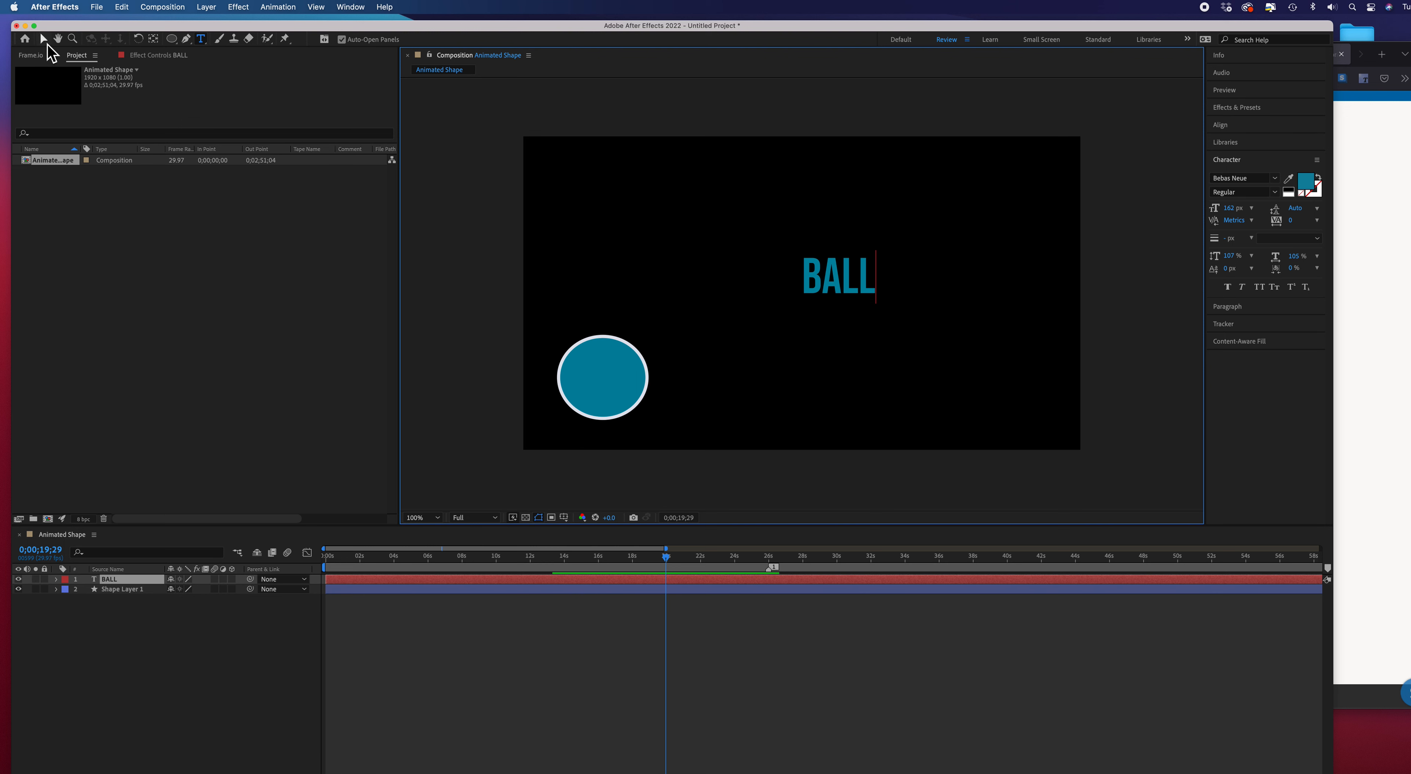
Select the whole word BALL and reduce its font size to 90 px
left_click_drag(883, 288, 819, 284)
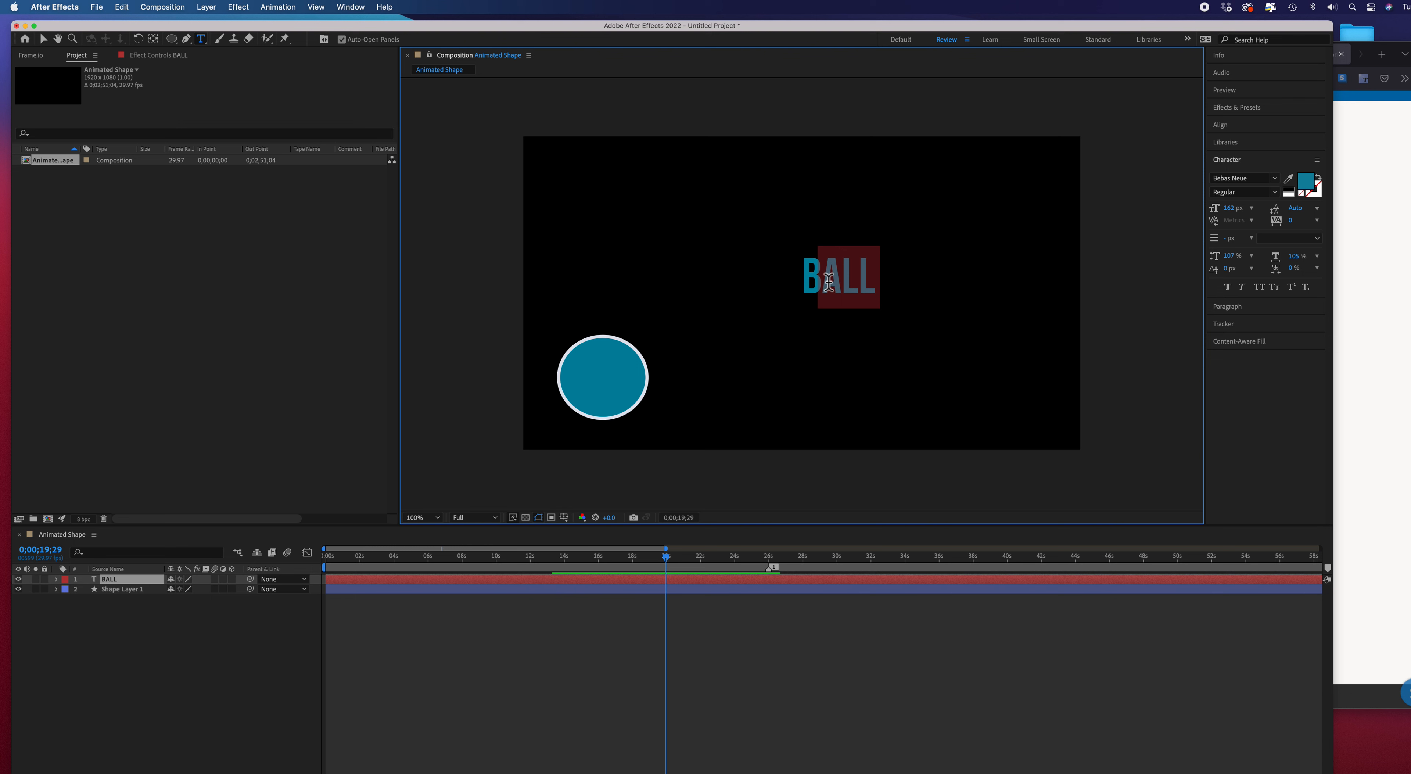
double_click(816, 282)
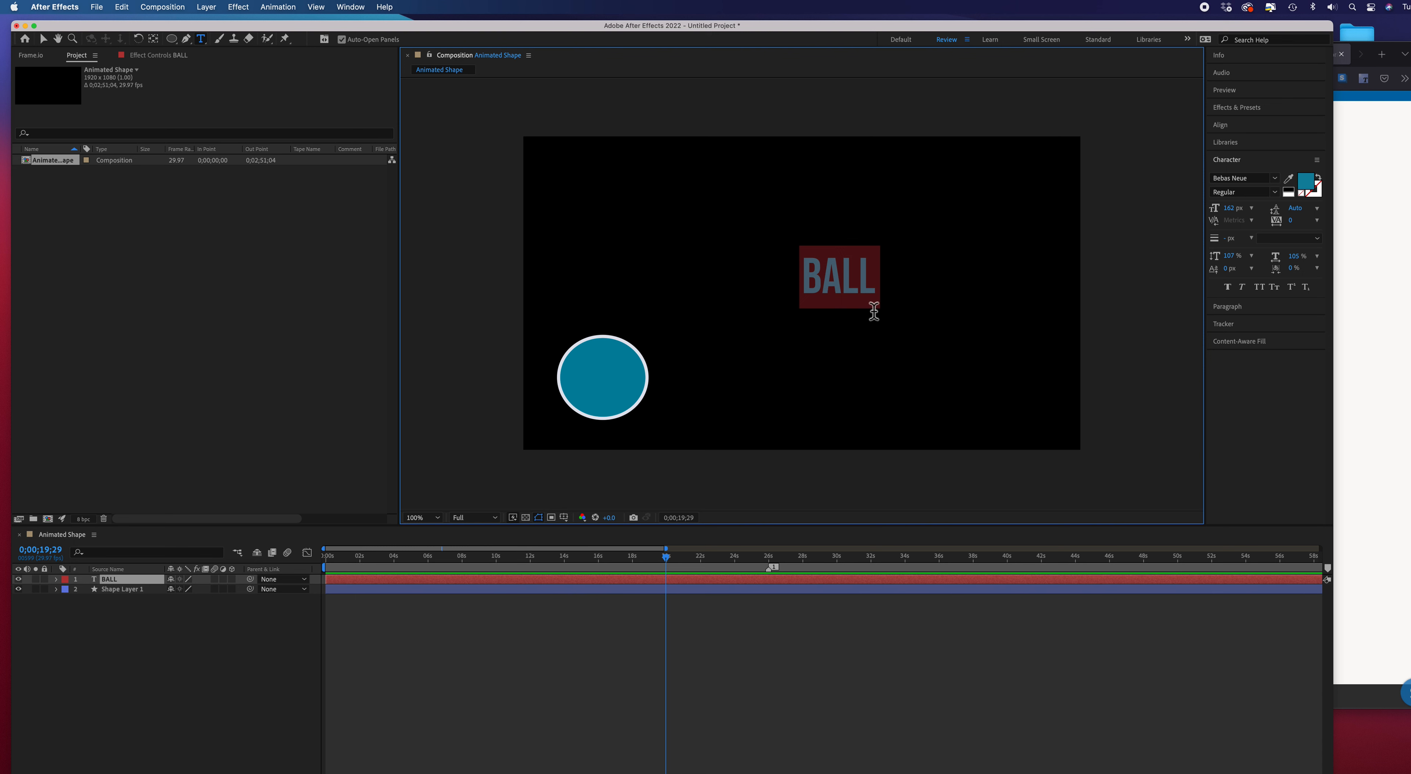
left_click(1232, 214)
left_click_drag(1233, 214, 1199, 219)
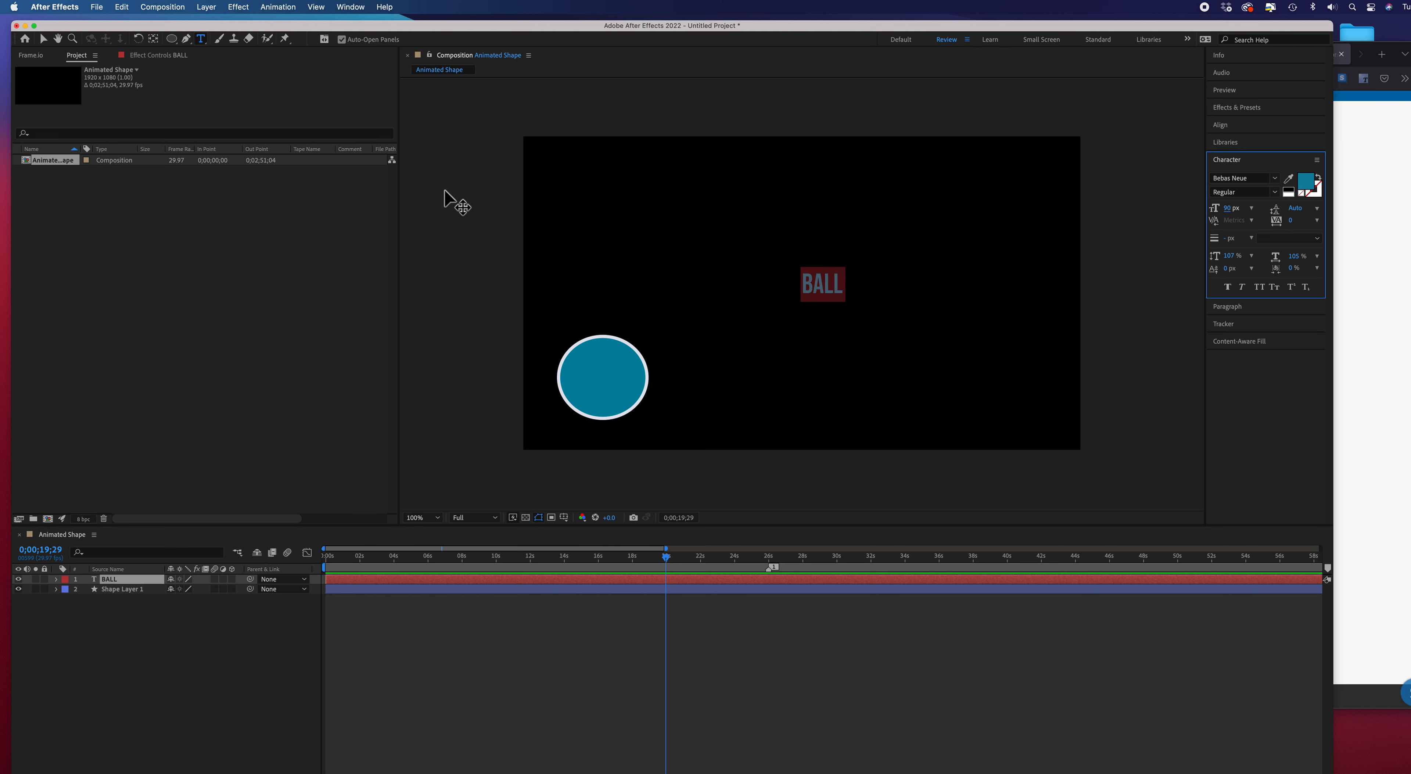
Try the BALL text over the ellipse, and move it out onto the empty black area beside it
left_click(43, 39)
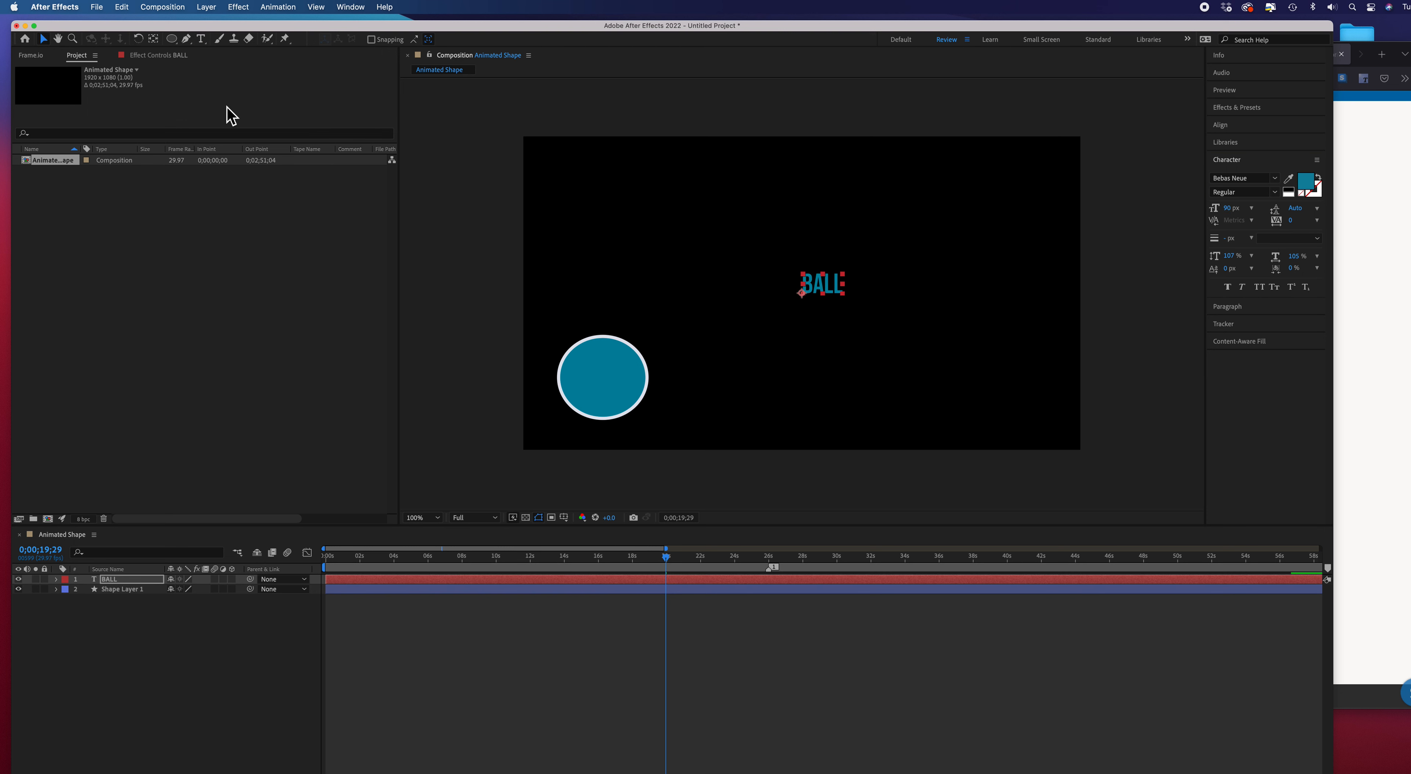
left_click_drag(823, 296, 513, 384)
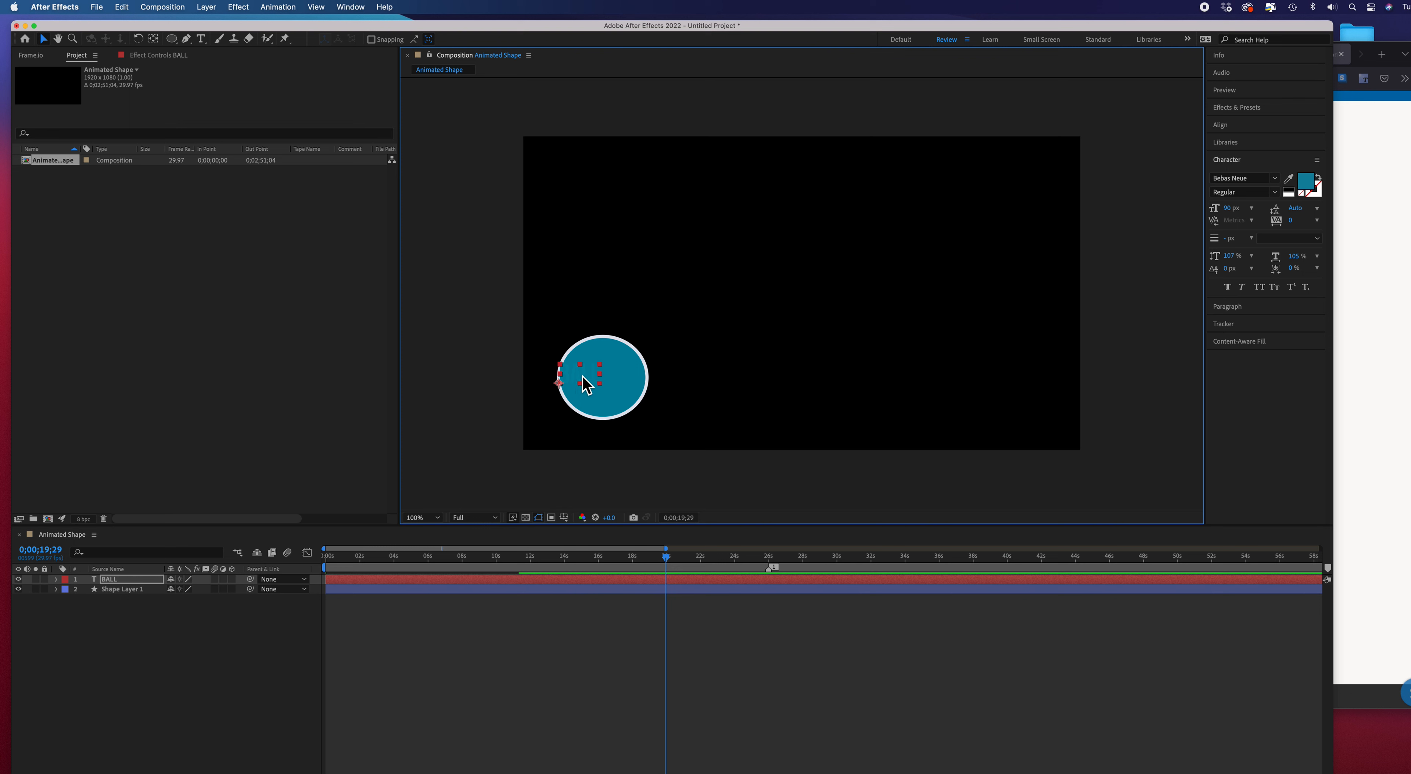
left_click_drag(599, 380, 702, 367)
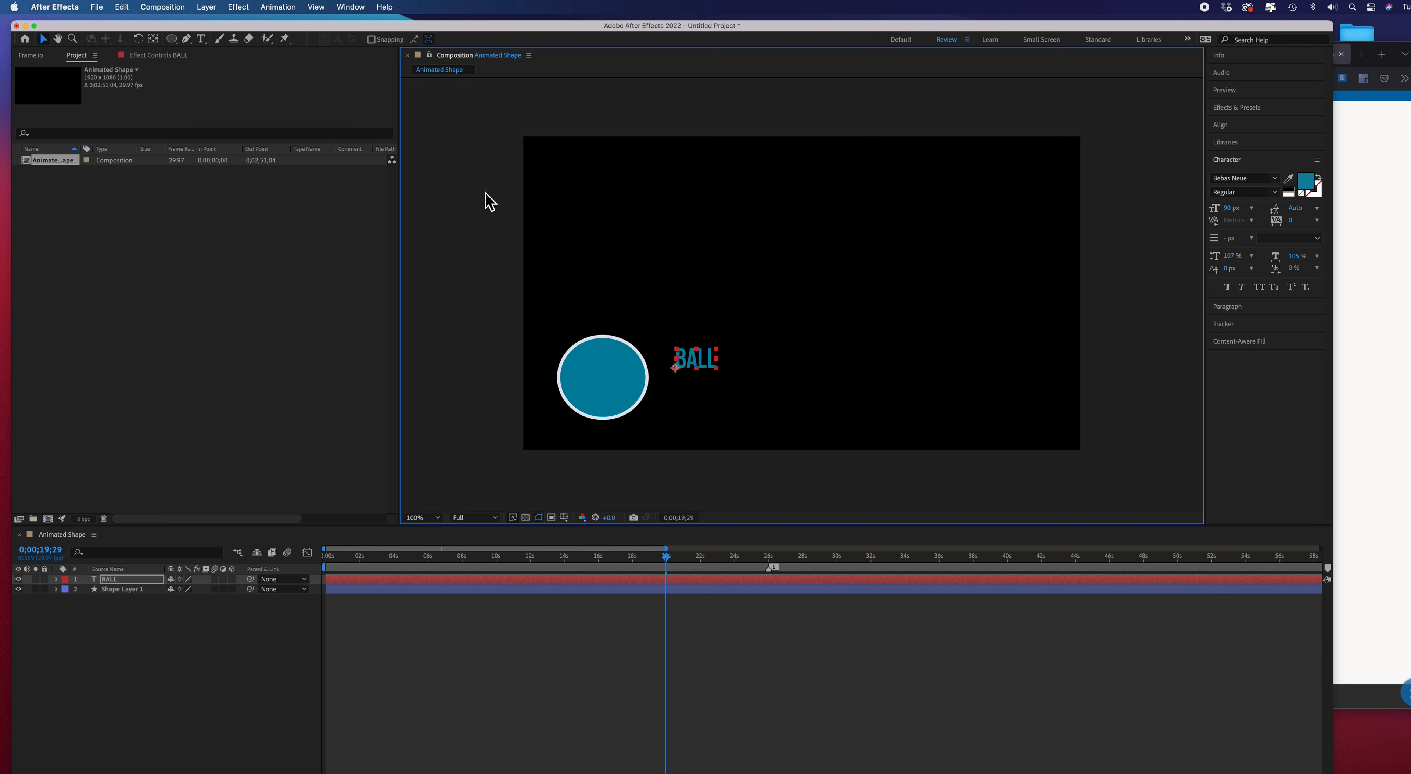
Change the fill color of the whole word BALL to a bright magenta
left_click(201, 38)
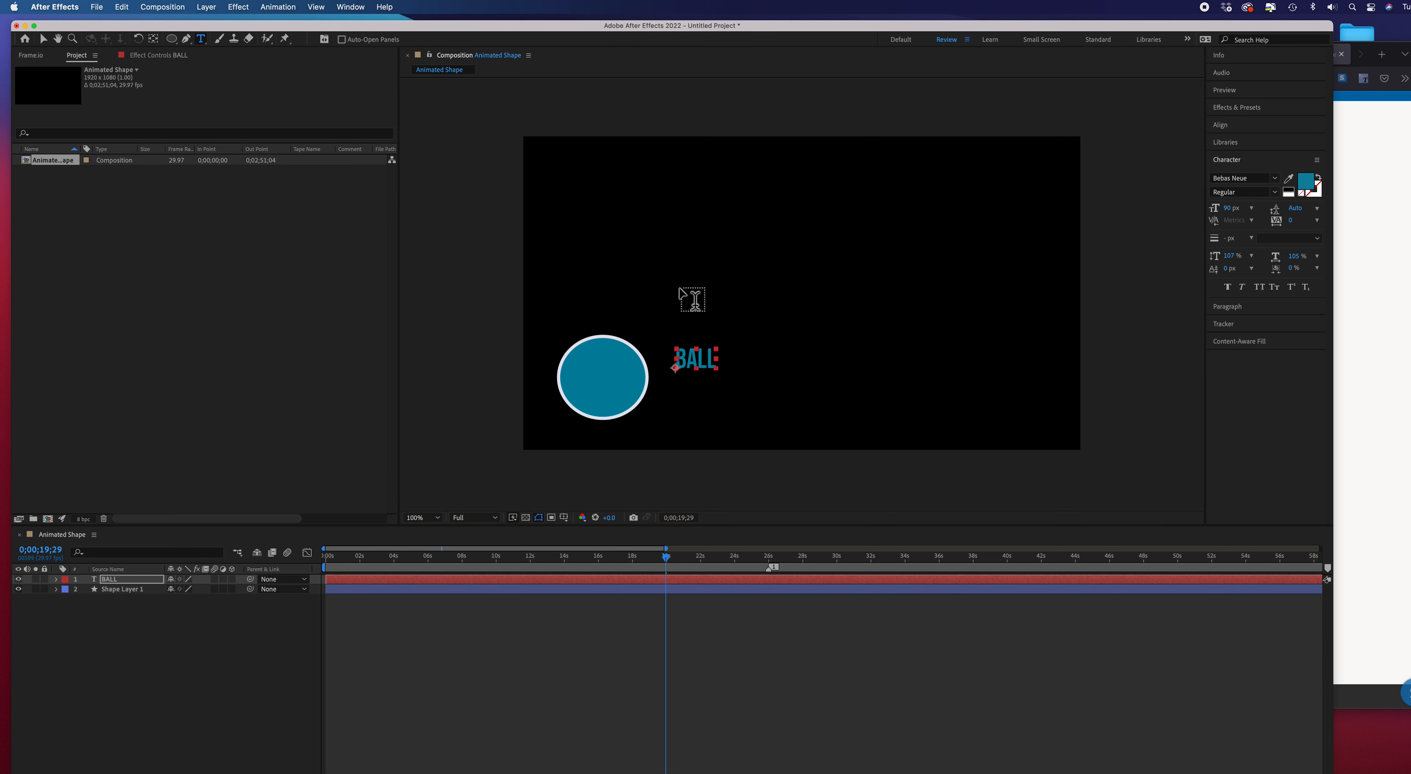
left_click_drag(718, 365, 684, 367)
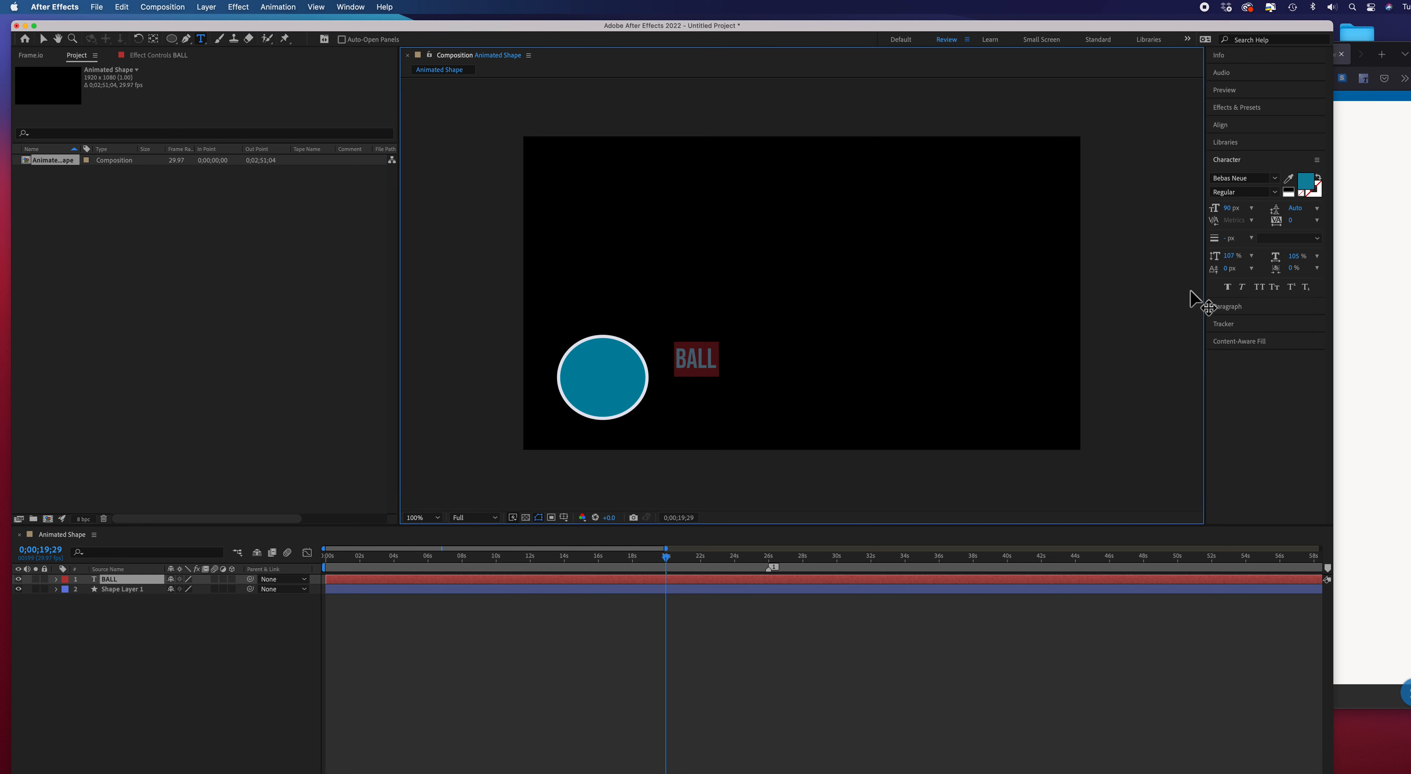
left_click(1307, 184)
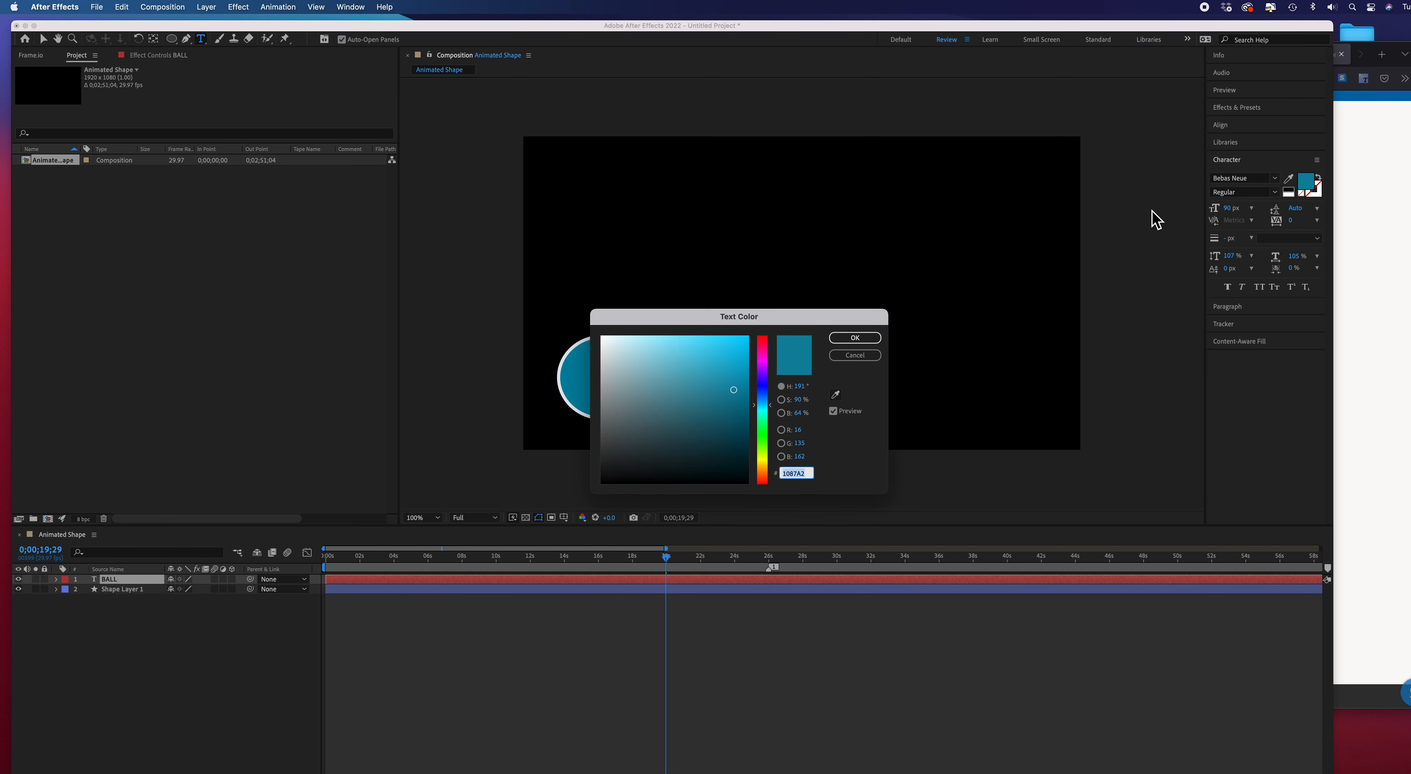
left_click(762, 363)
left_click(725, 351)
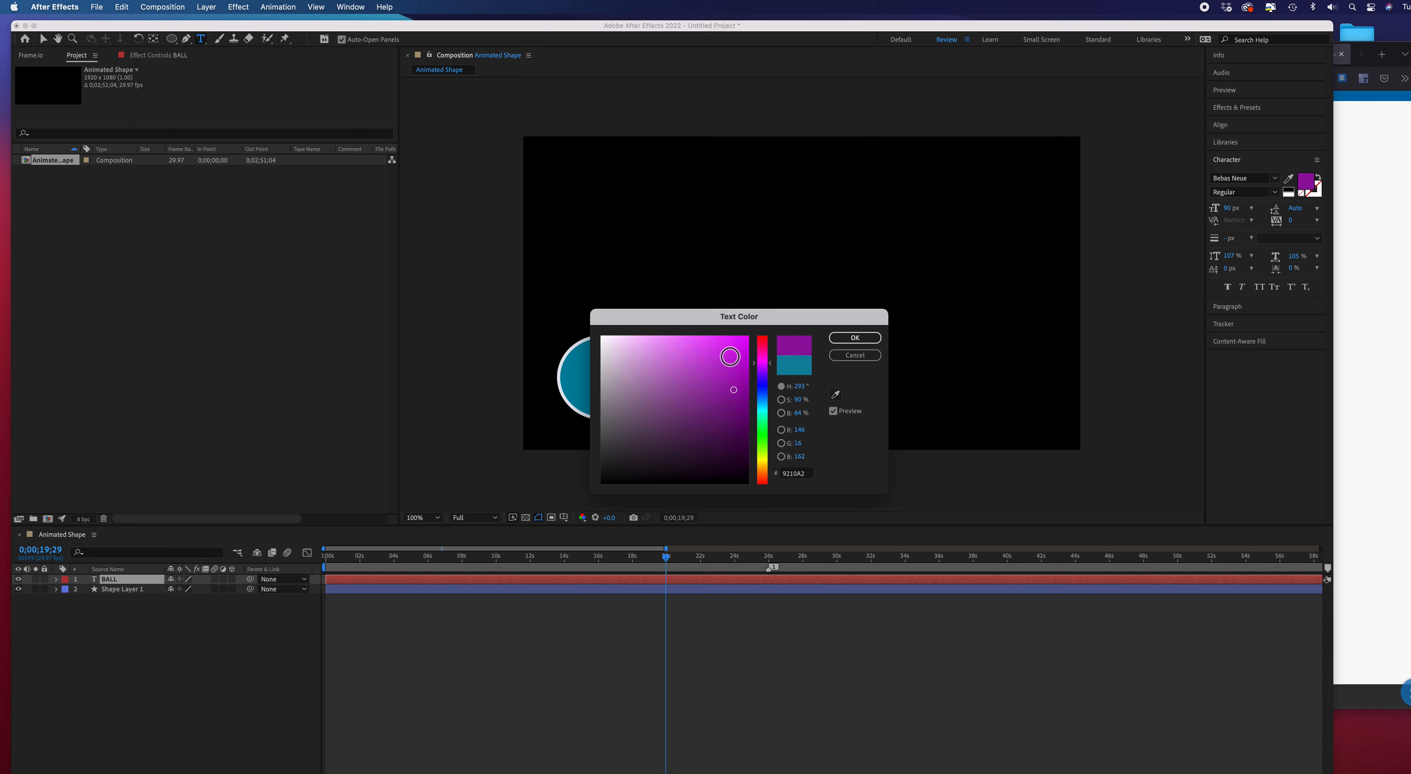
left_click(853, 340)
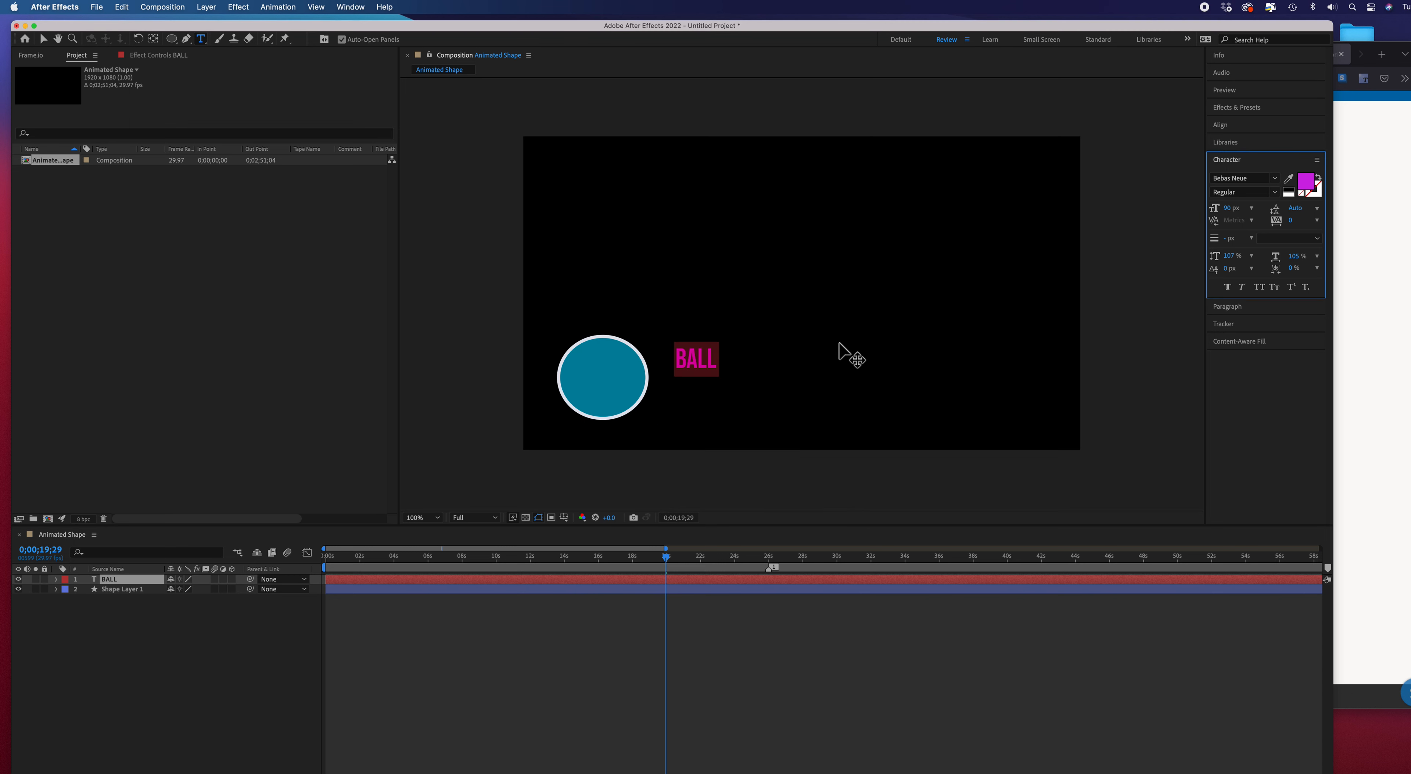
Move the magenta BALL text onto the center of the teal ellipse
left_click(43, 40)
left_click(666, 363)
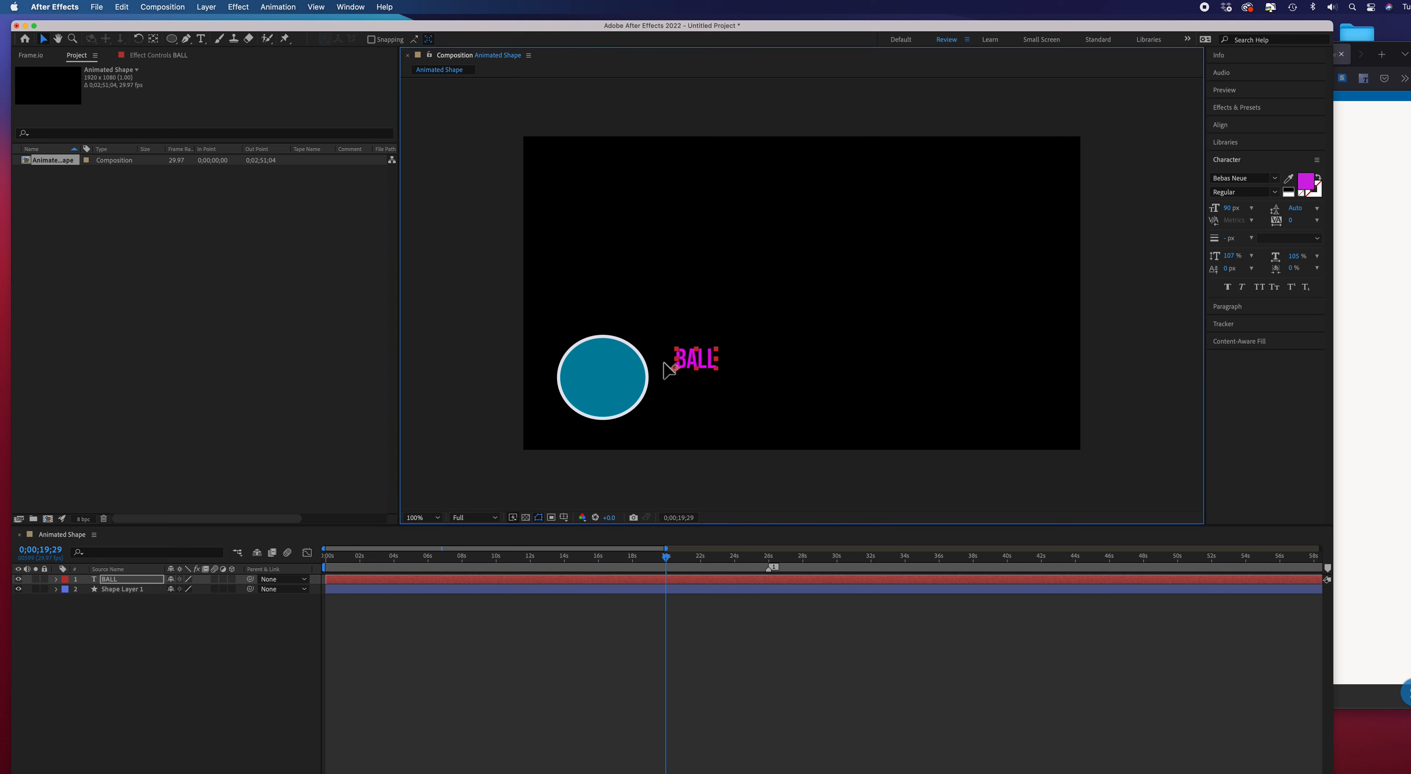
left_click_drag(655, 362, 606, 377)
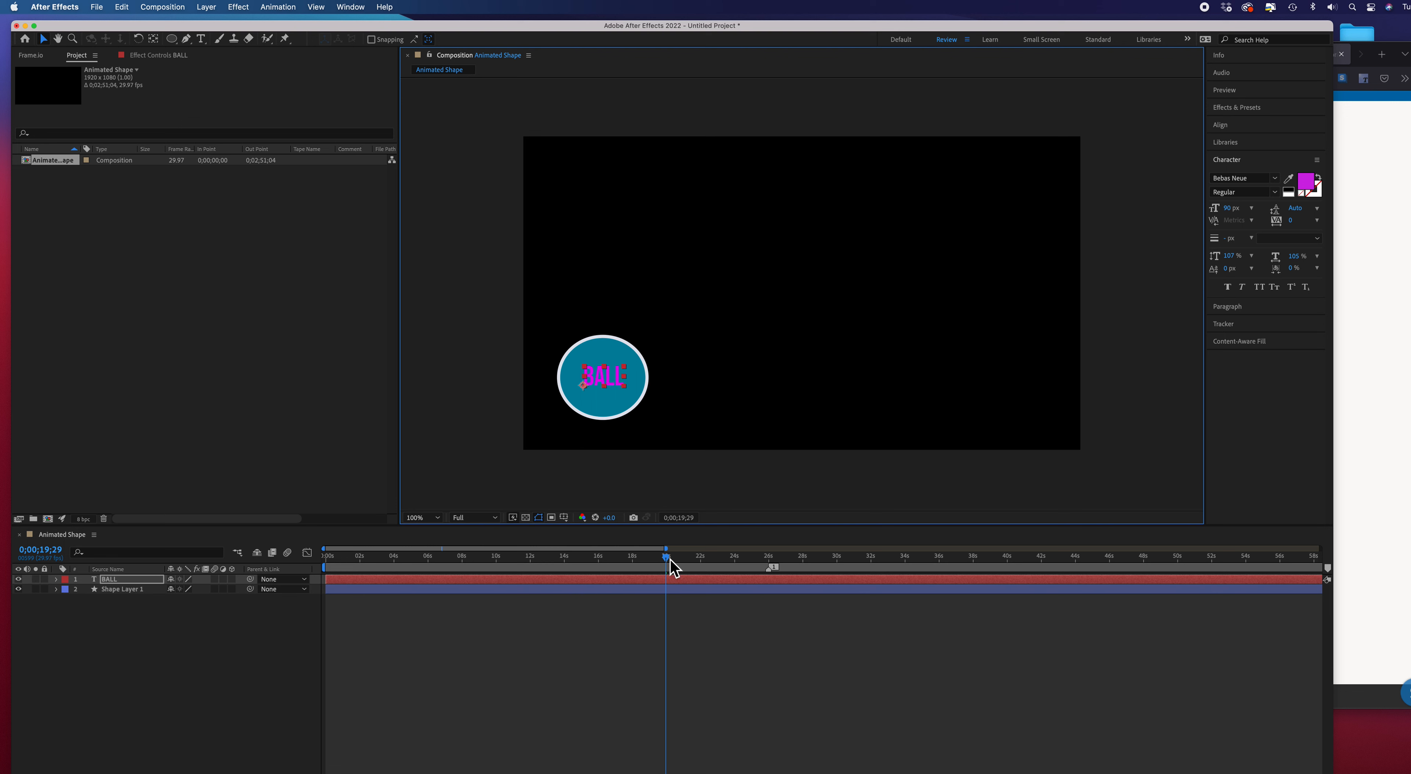
Parent the BALL text layer to Shape Layer 1 so the text inherits the ellipse's transforms
left_click_drag(668, 559, 667, 593)
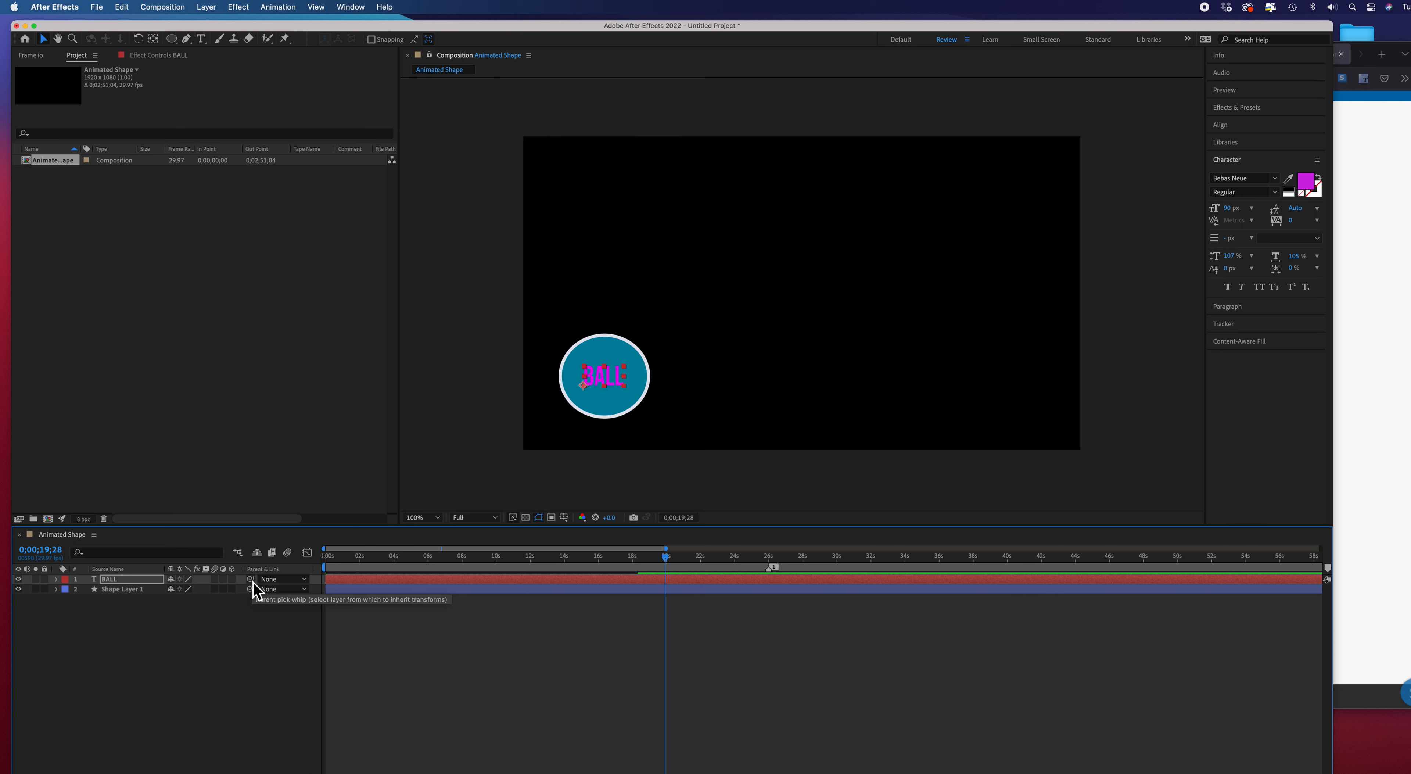
left_click_drag(251, 586, 128, 595)
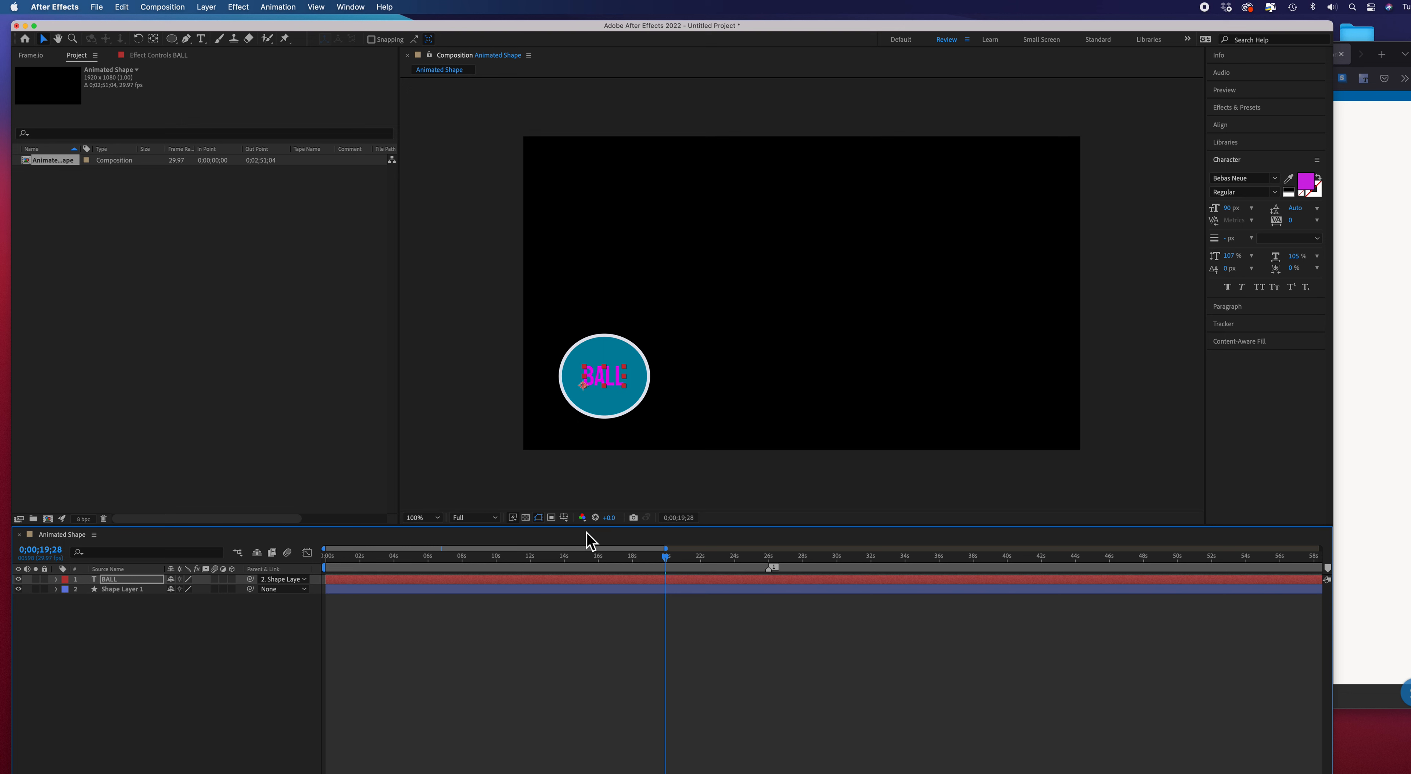
Preview the animation from the start of the composition, and return the playhead to 0;00;00;00
left_click_drag(664, 559, 326, 567)
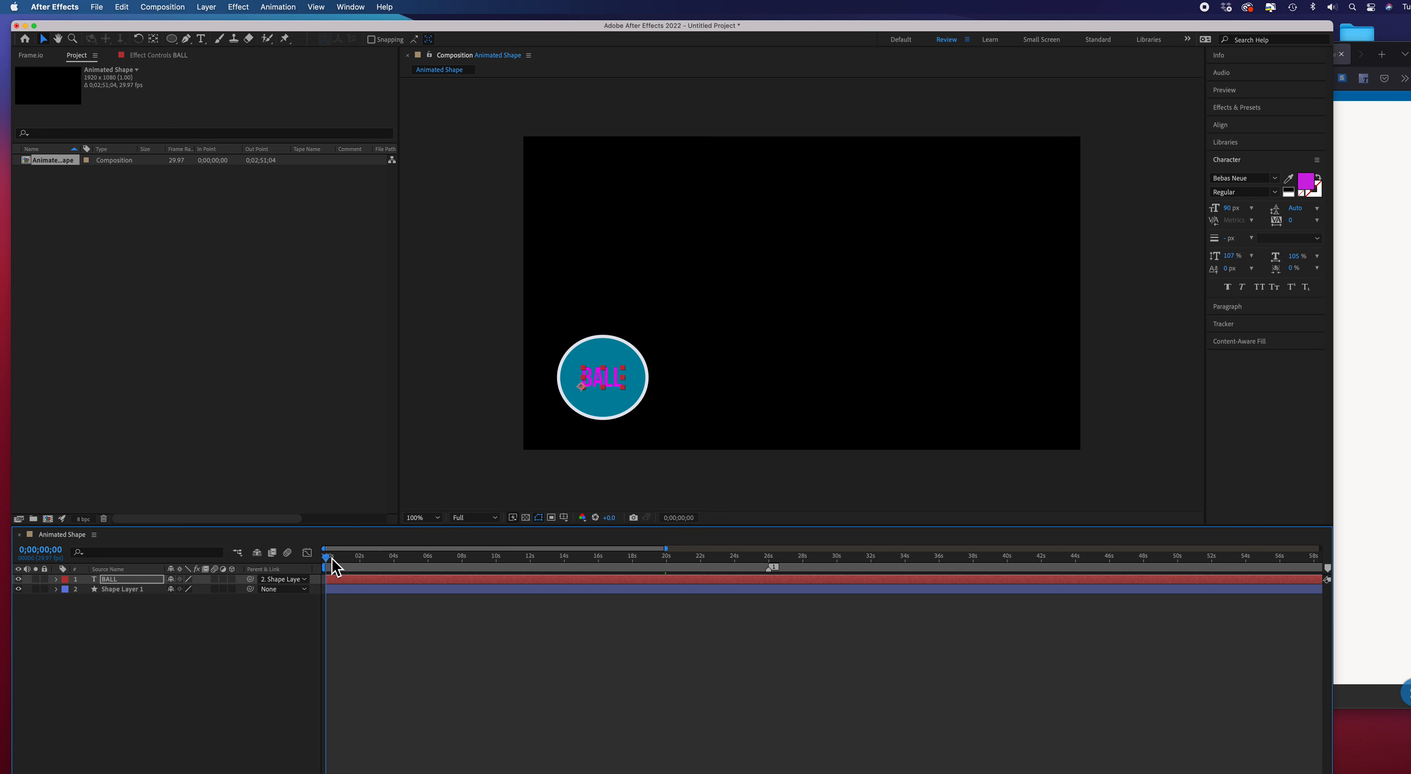
key("space")
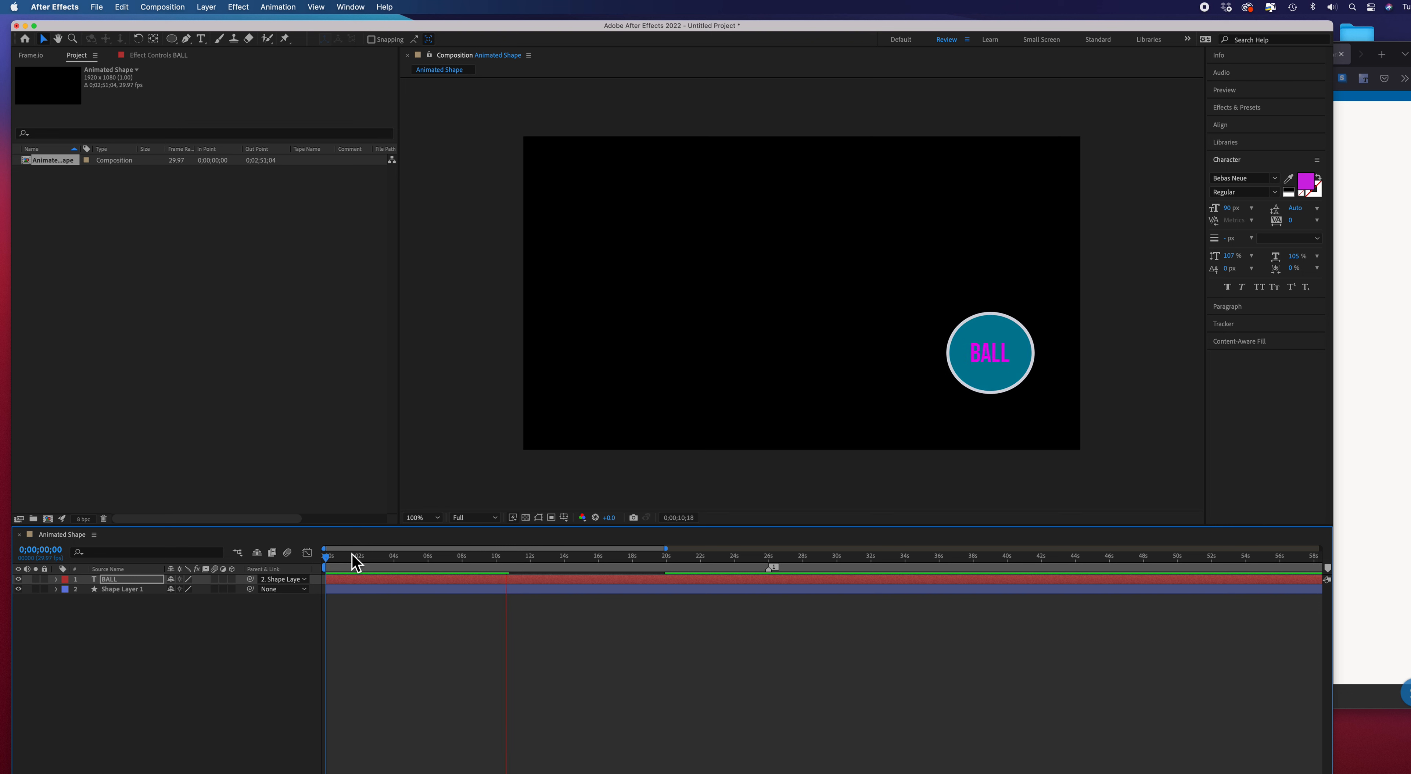
key("space")
key("space")
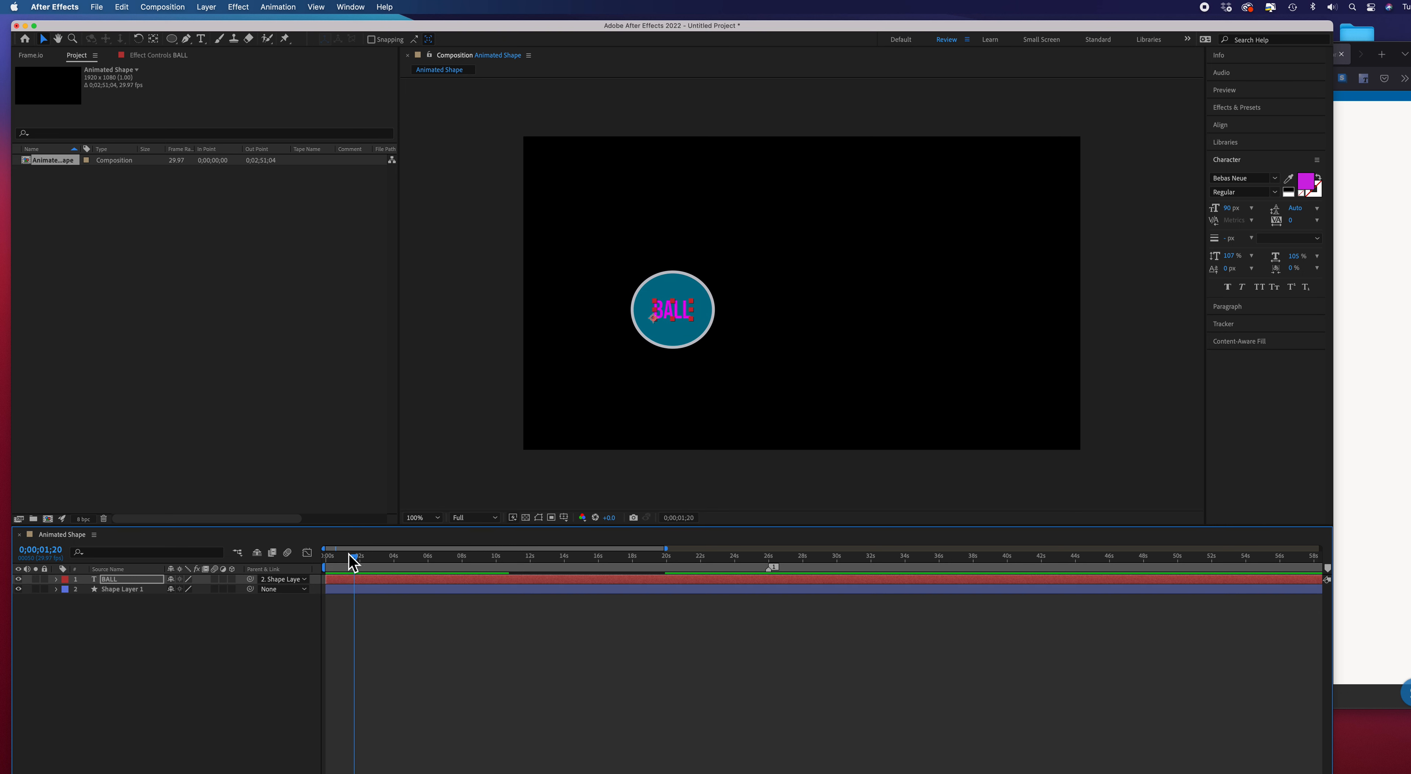
left_click_drag(359, 566, 326, 567)
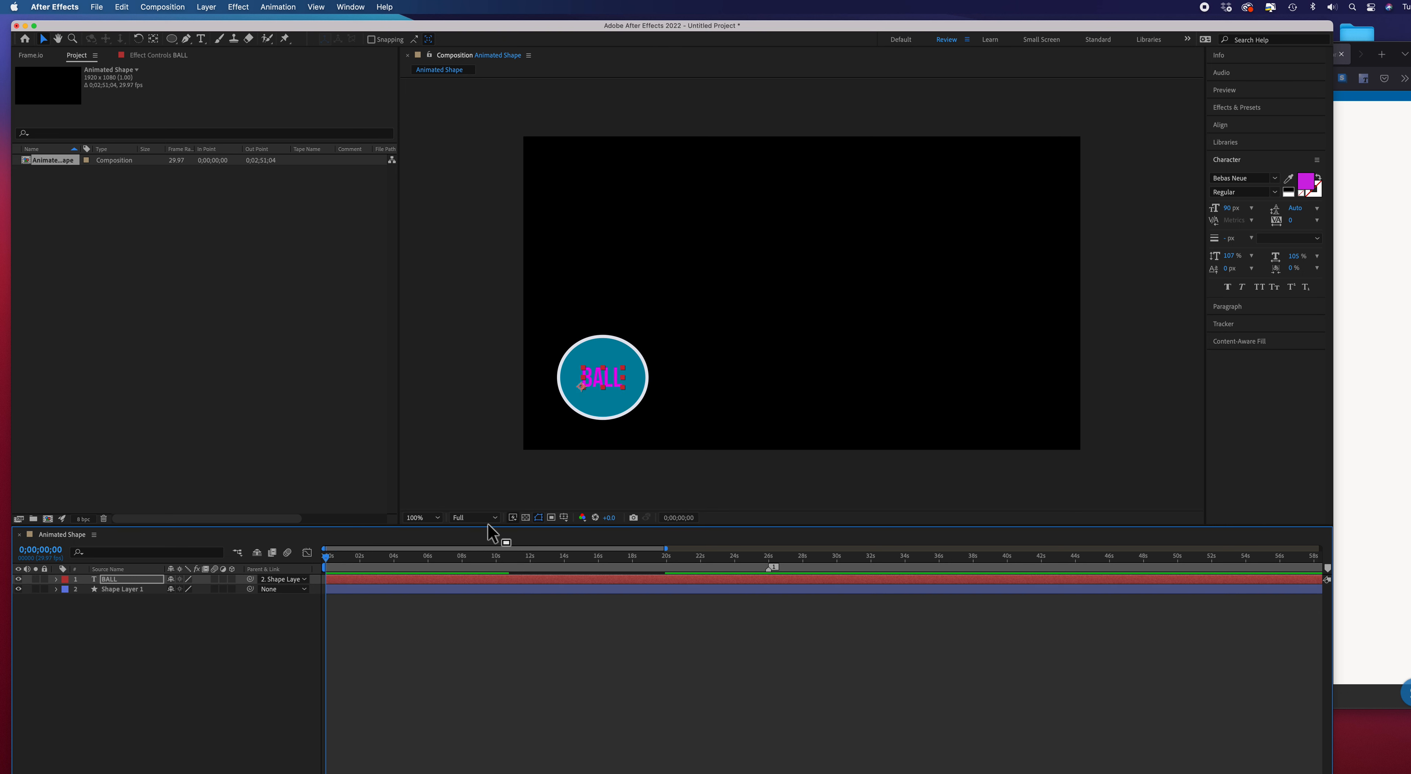
Queue the Animated Shape composition with Pre-render and keep QuickTime as the output module's format
left_click(167, 7)
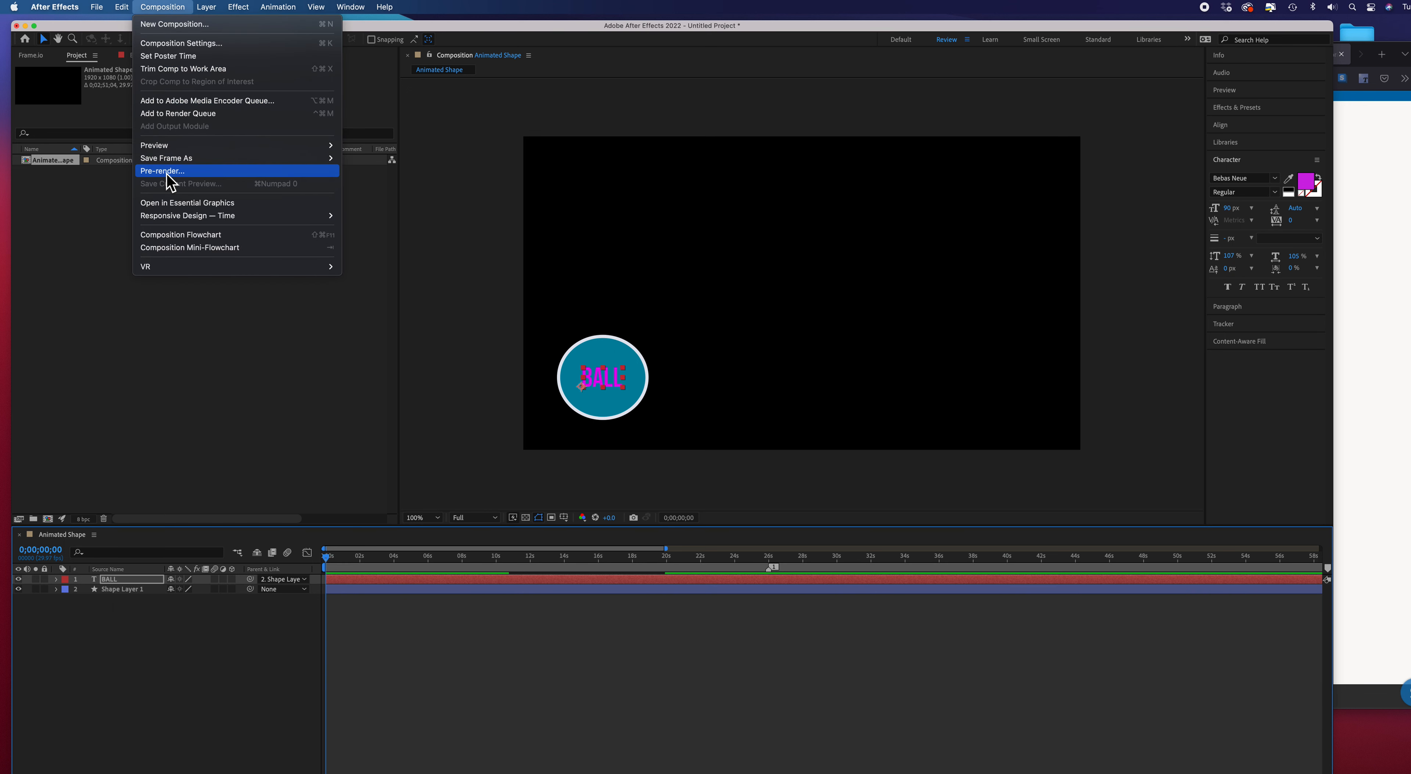
left_click(172, 183)
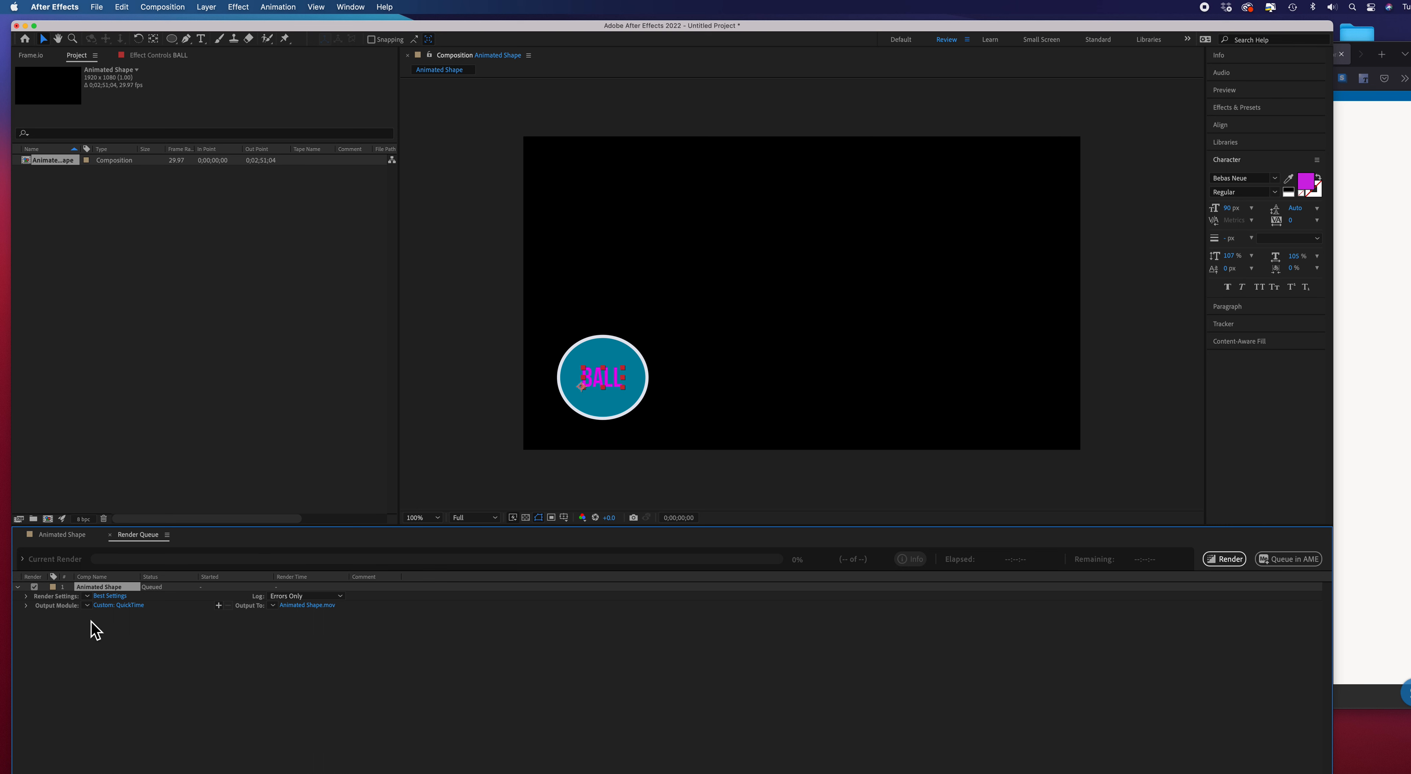
left_click(108, 611)
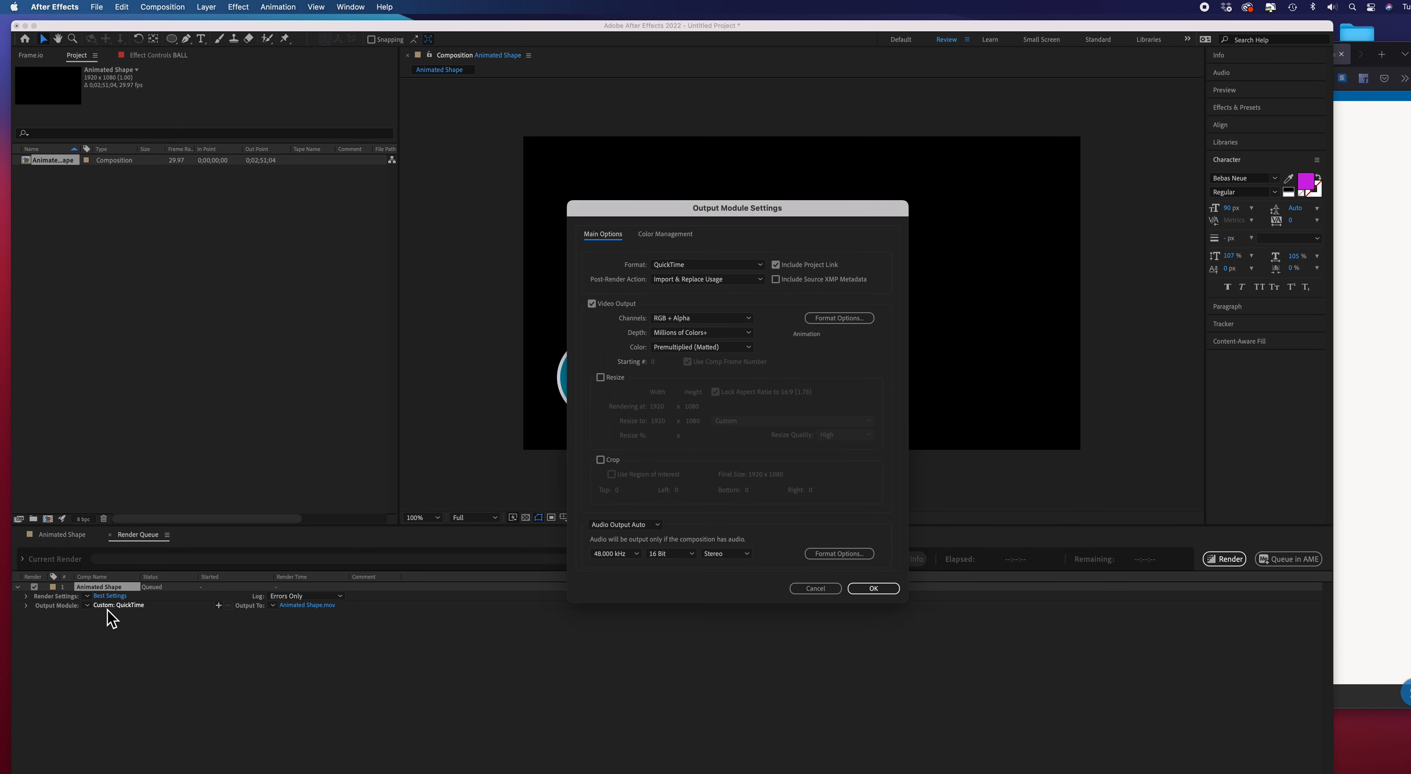
left_click(764, 268)
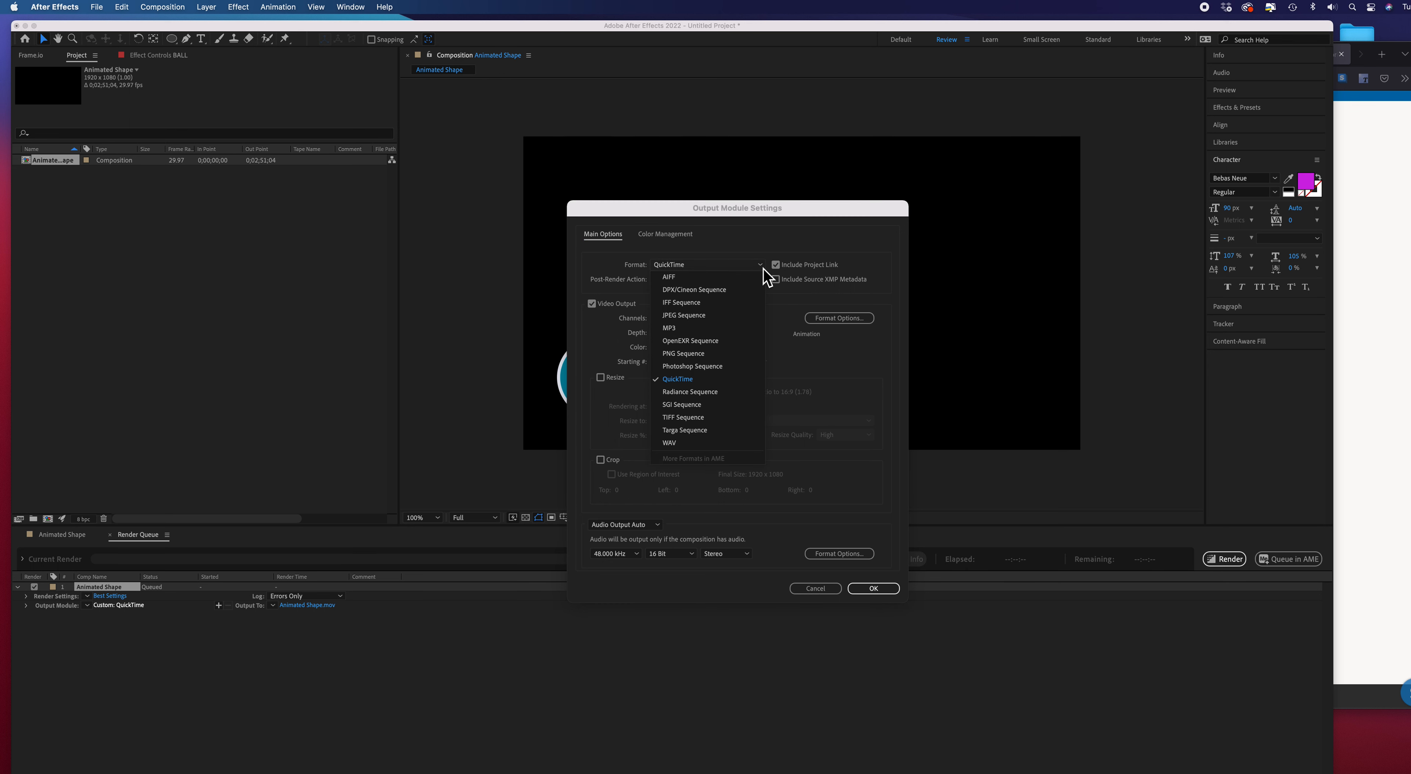
left_click(763, 268)
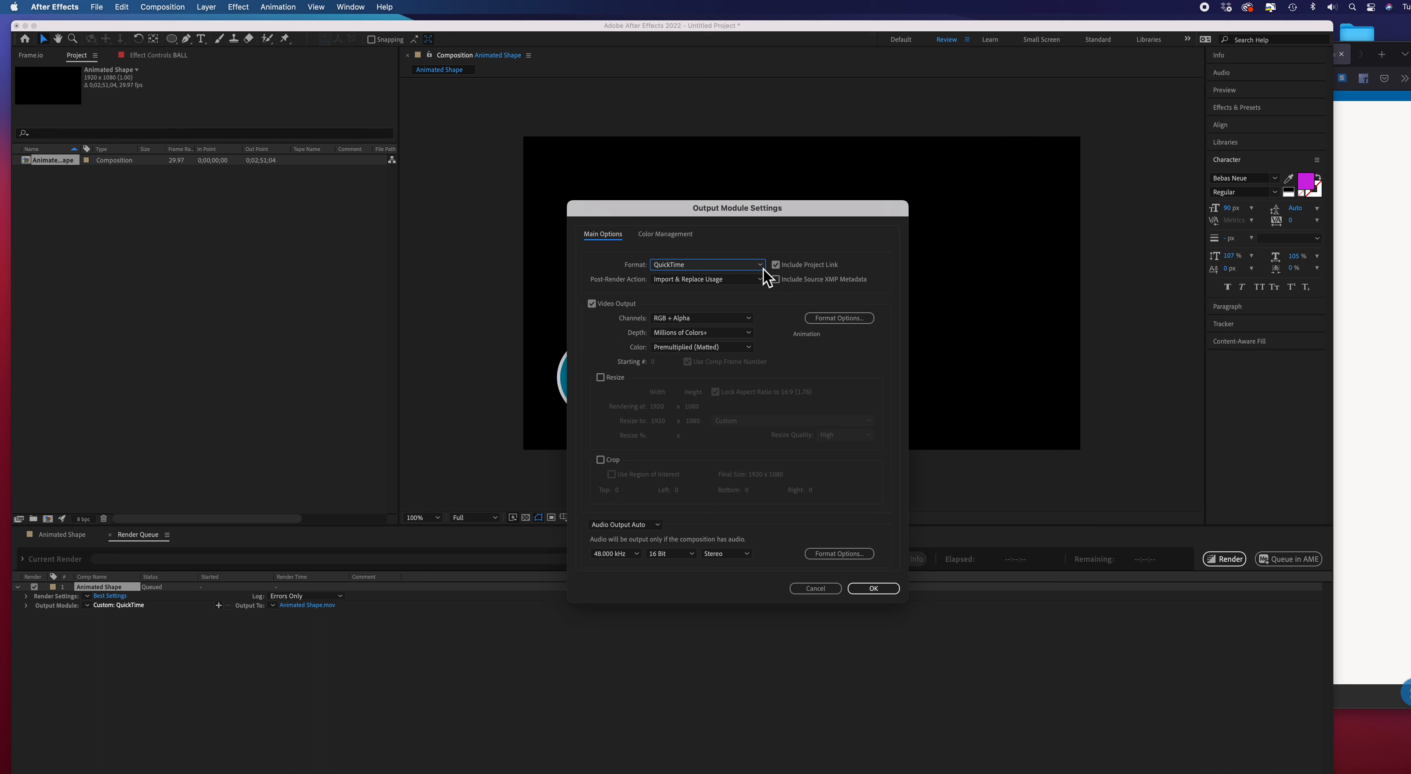
left_click(763, 269)
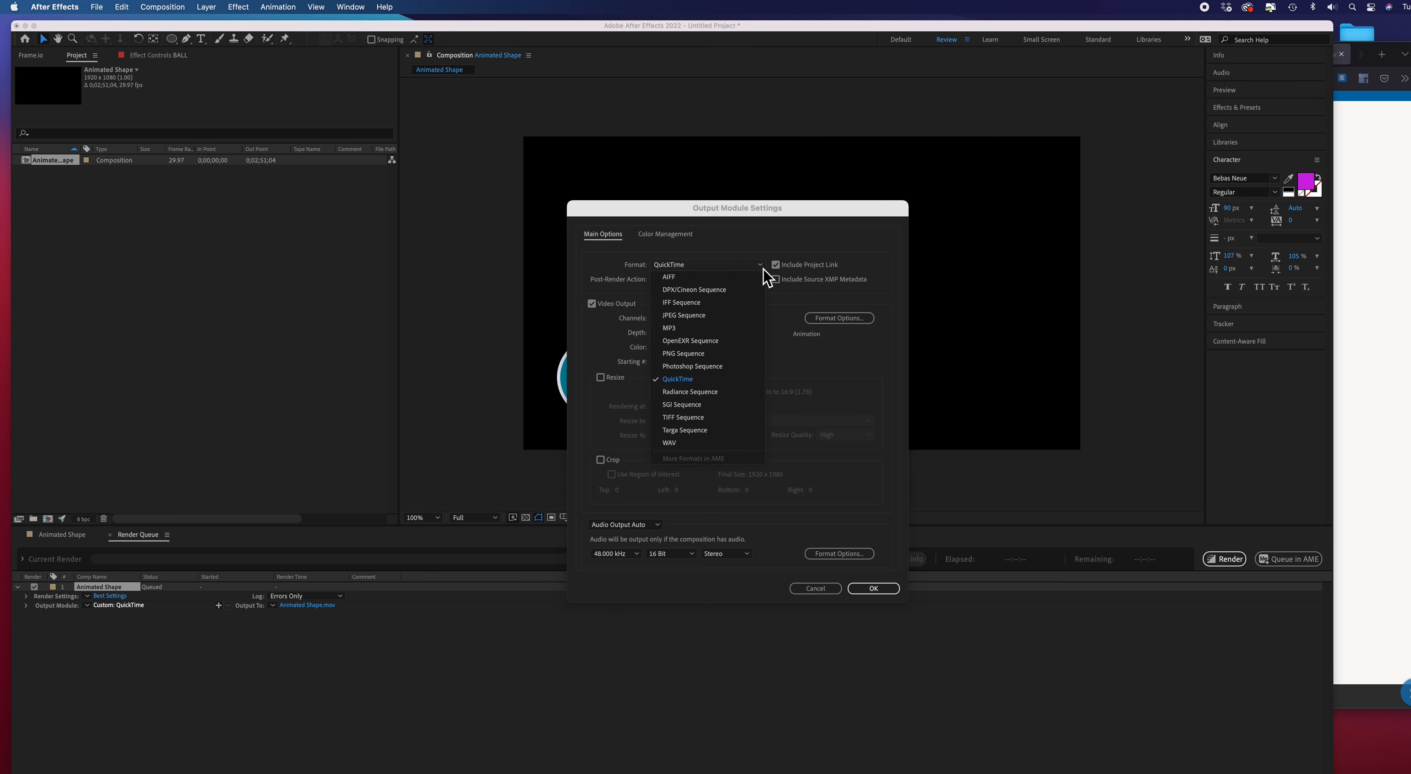
left_click(767, 277)
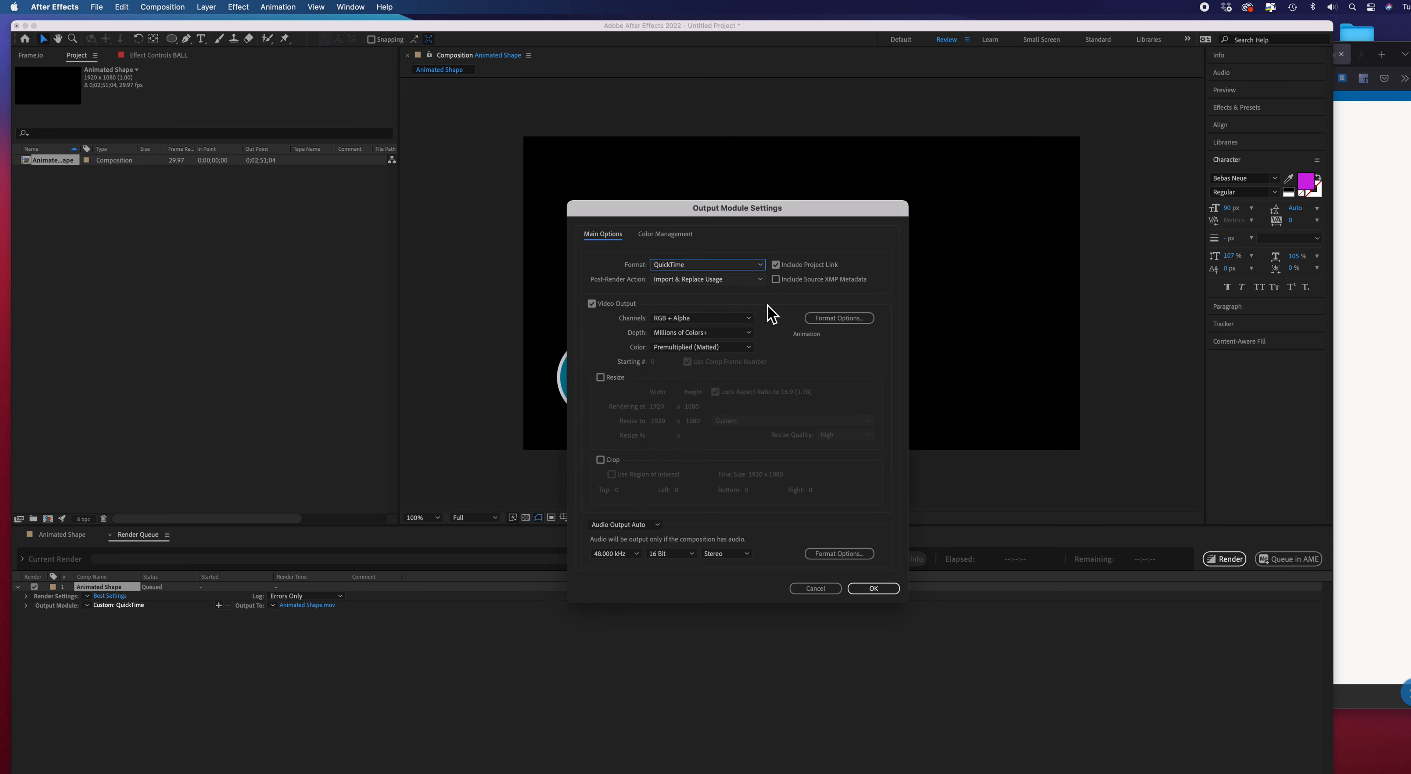
Set the QuickTime video codec to Apple ProRes 422 and accept the output module settings
left_click(844, 323)
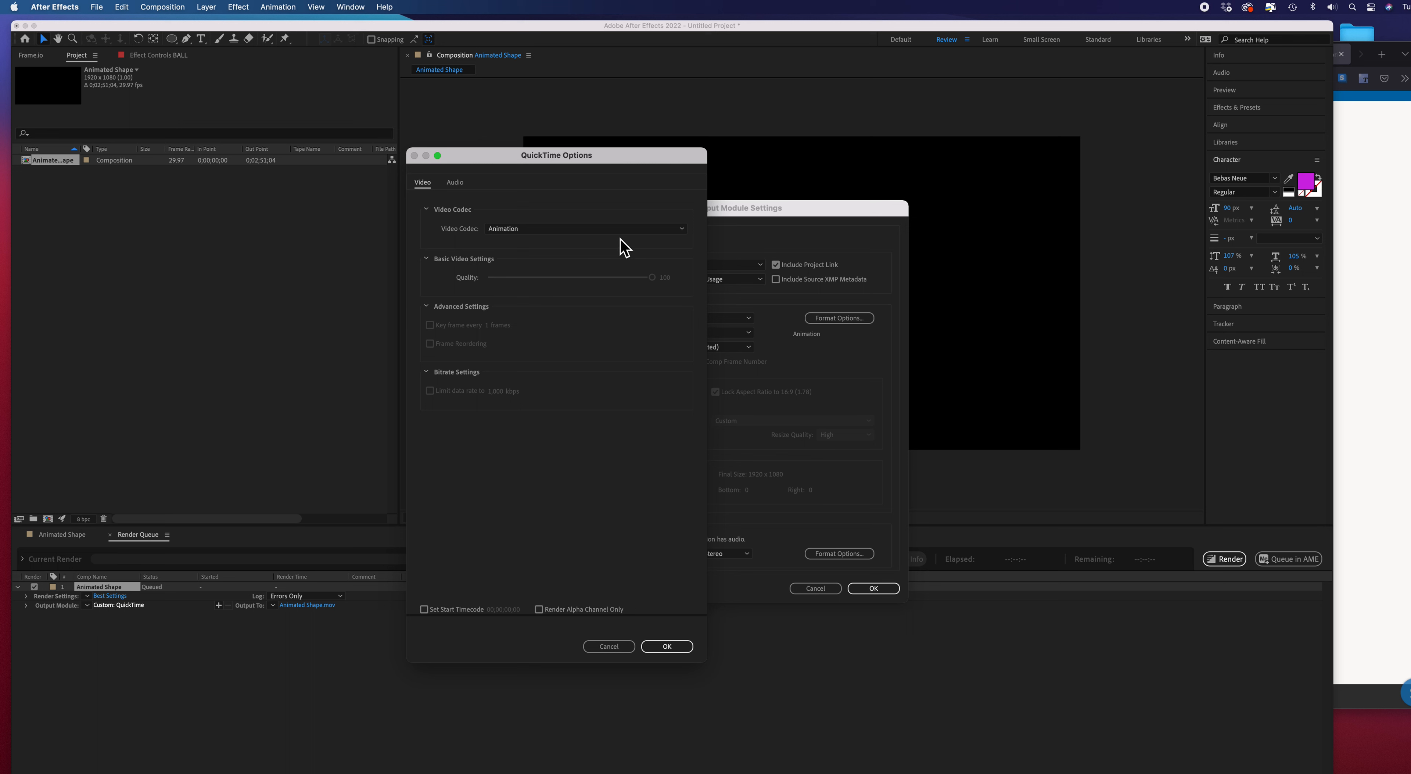
left_click(686, 232)
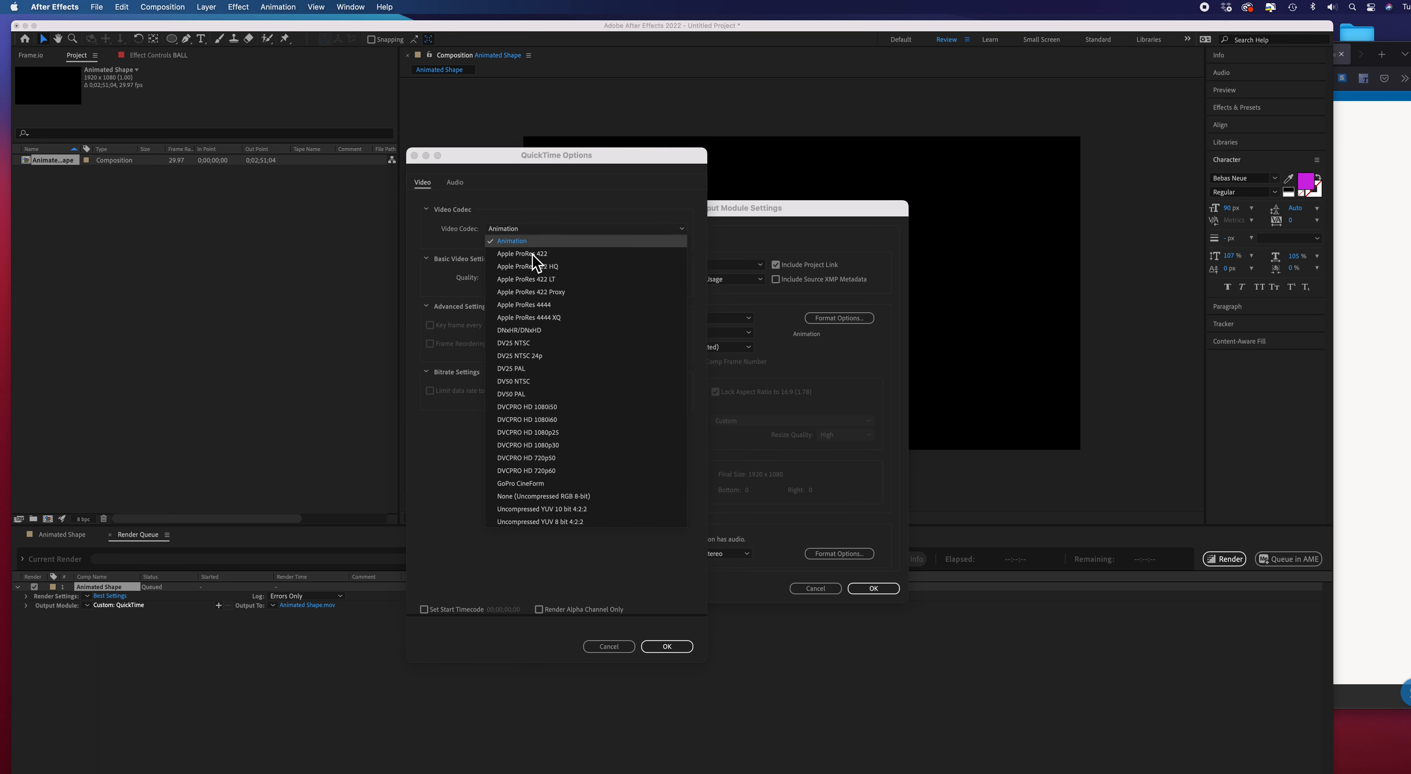
left_click(518, 258)
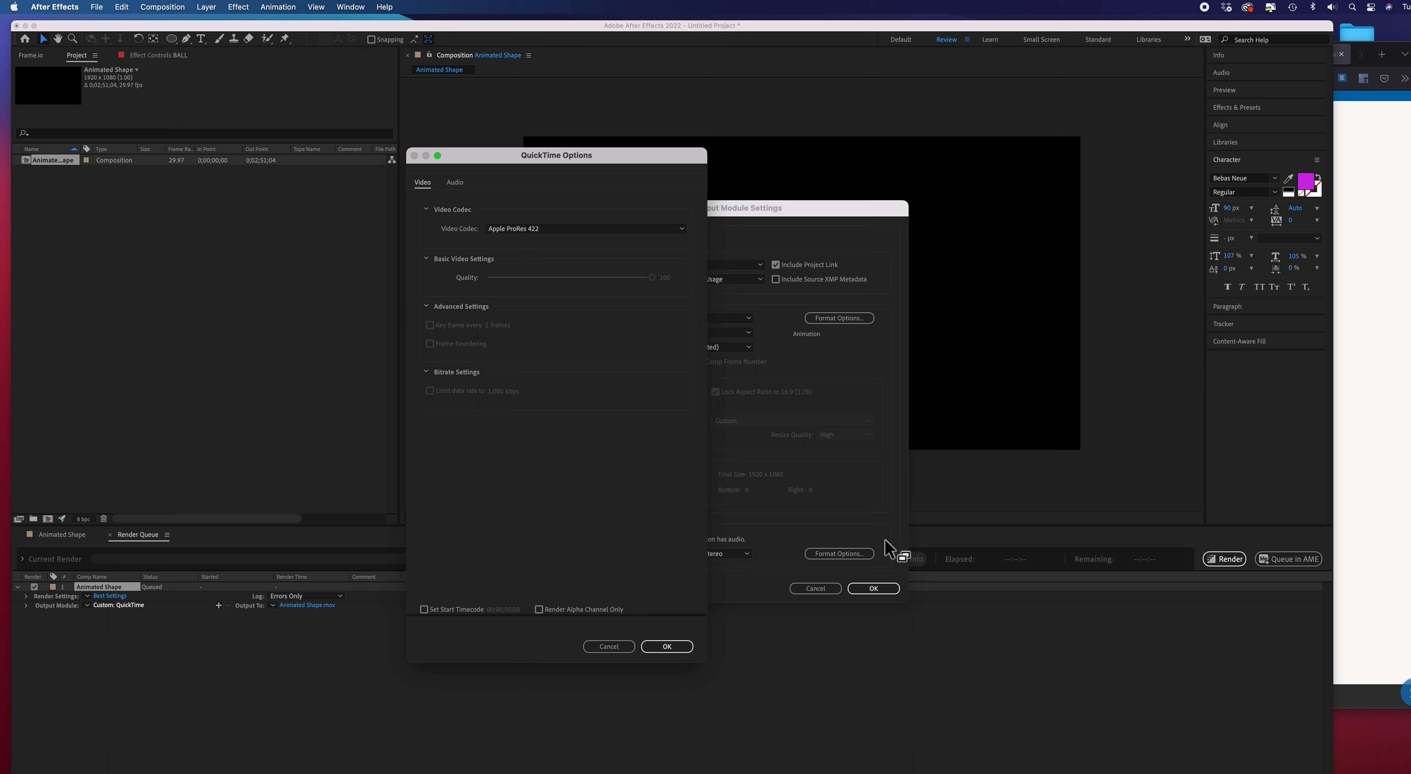
left_click(667, 647)
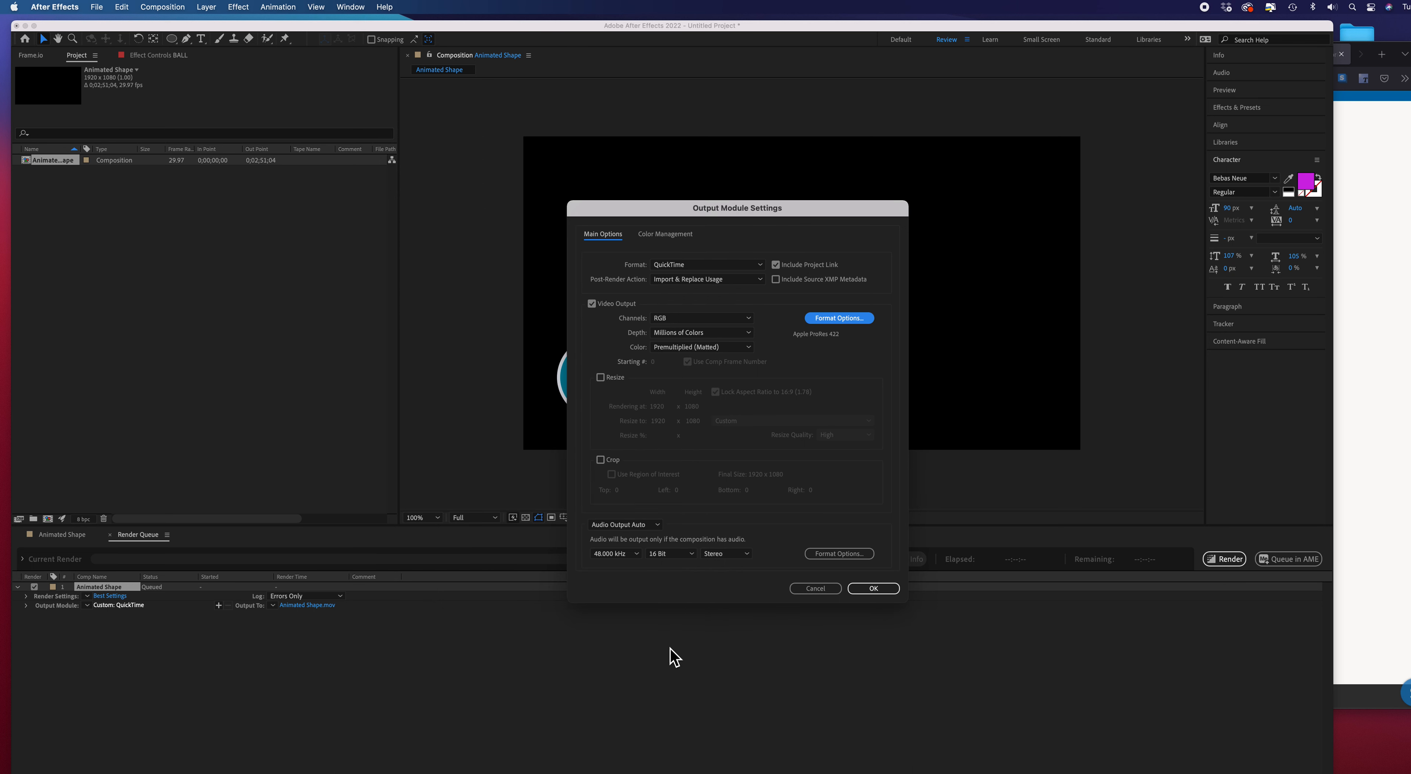
left_click(872, 589)
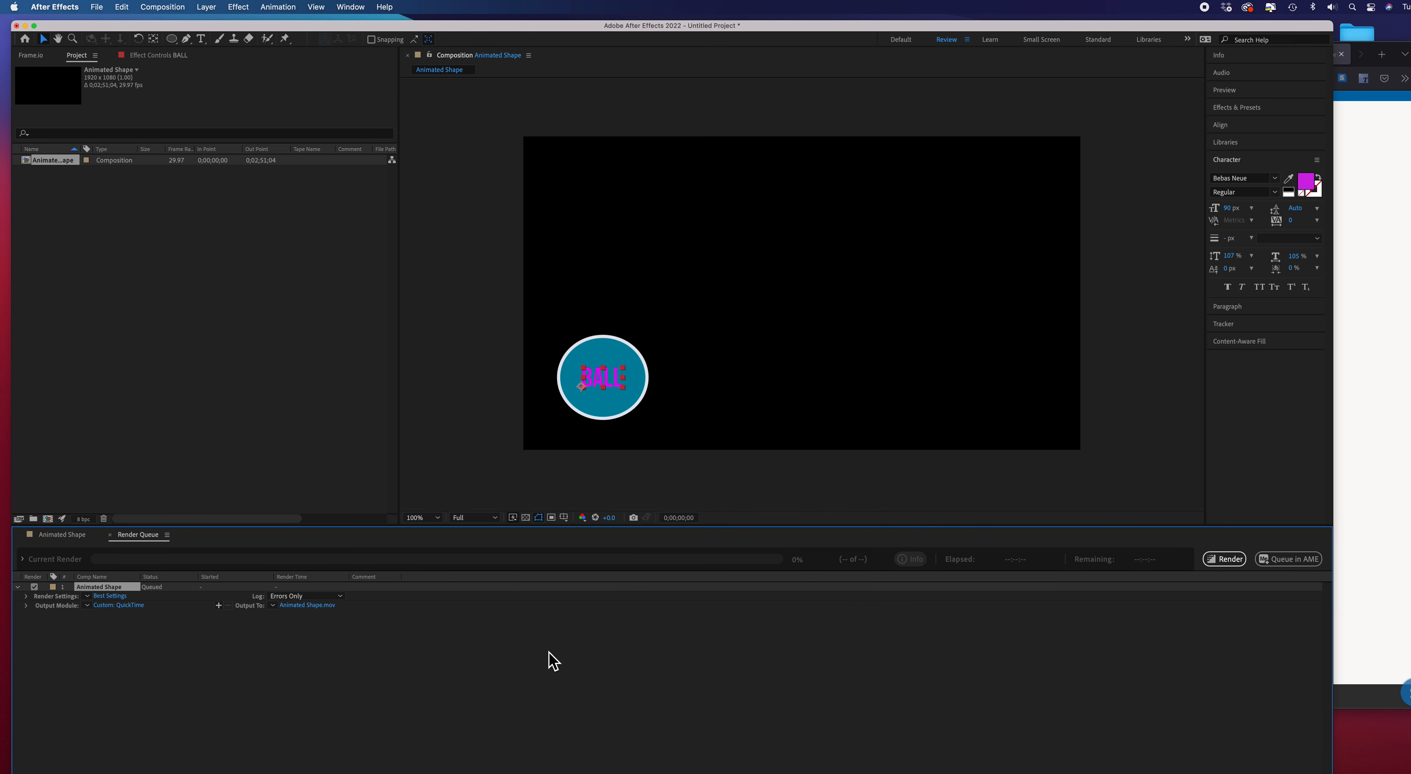
Name the output movie Animated Shape 1.mov in the After Effects folder and render the queued composition
left_click(295, 608)
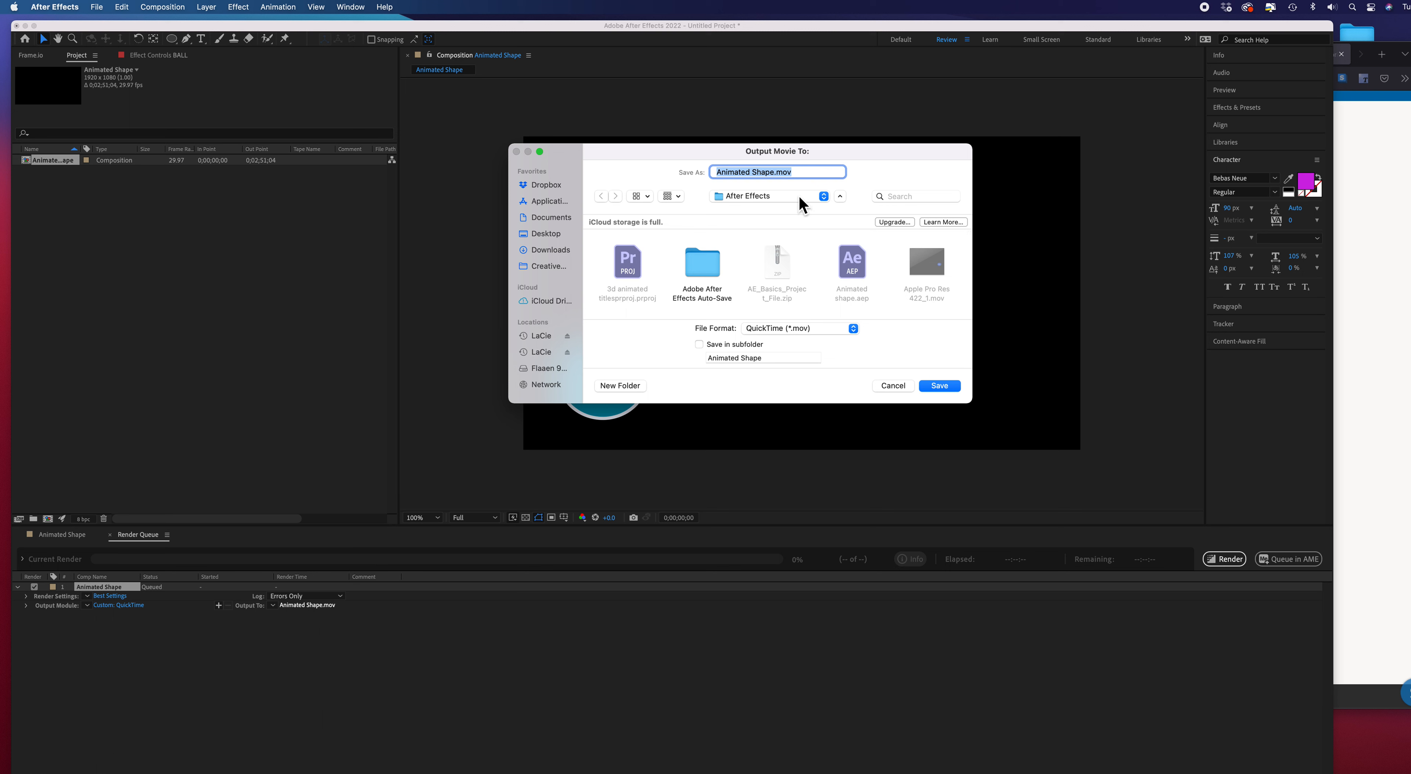
left_click(779, 174)
type("1")
left_click(940, 386)
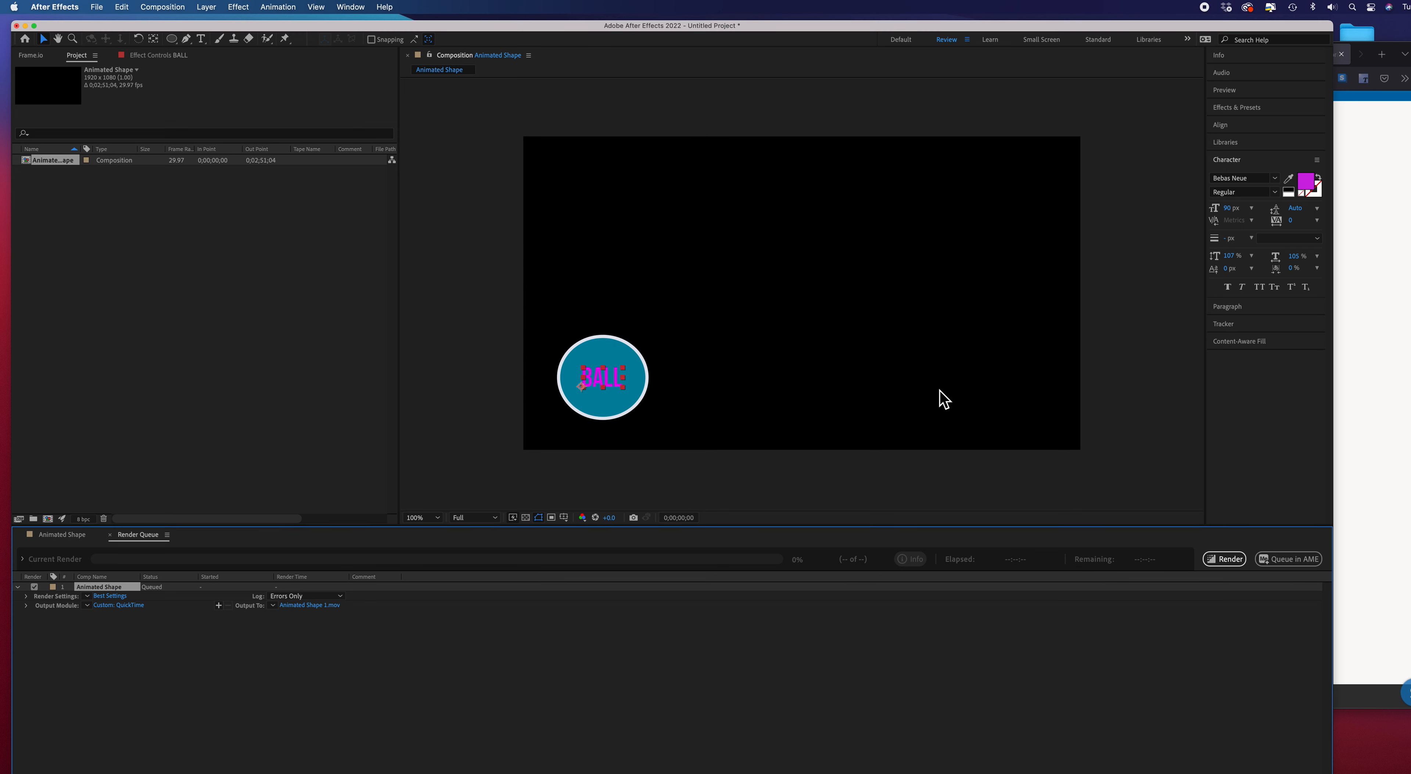
left_click(1230, 560)
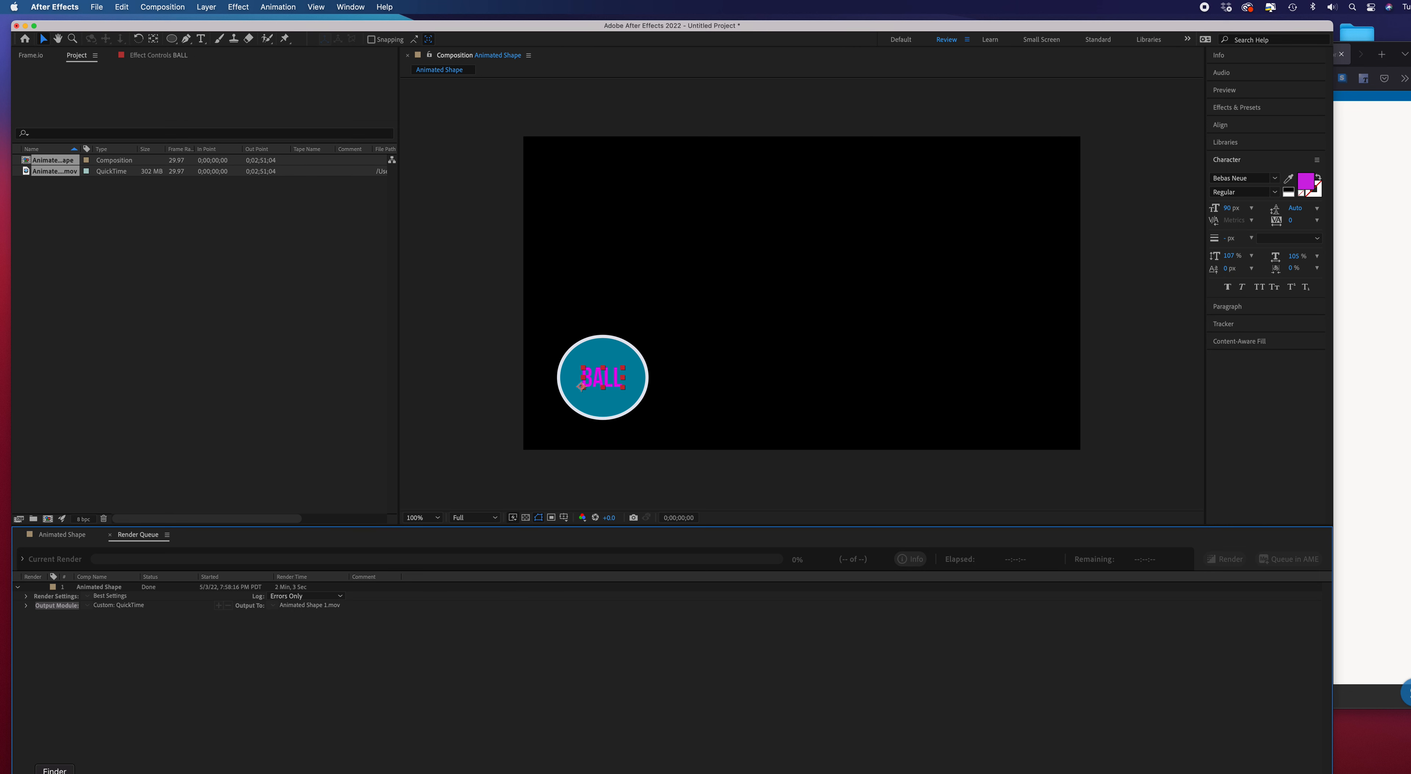
Switch to Finder and open the After Effects folder inside PHS Cinema on the iCloud Drive Desktop
left_click(54, 772)
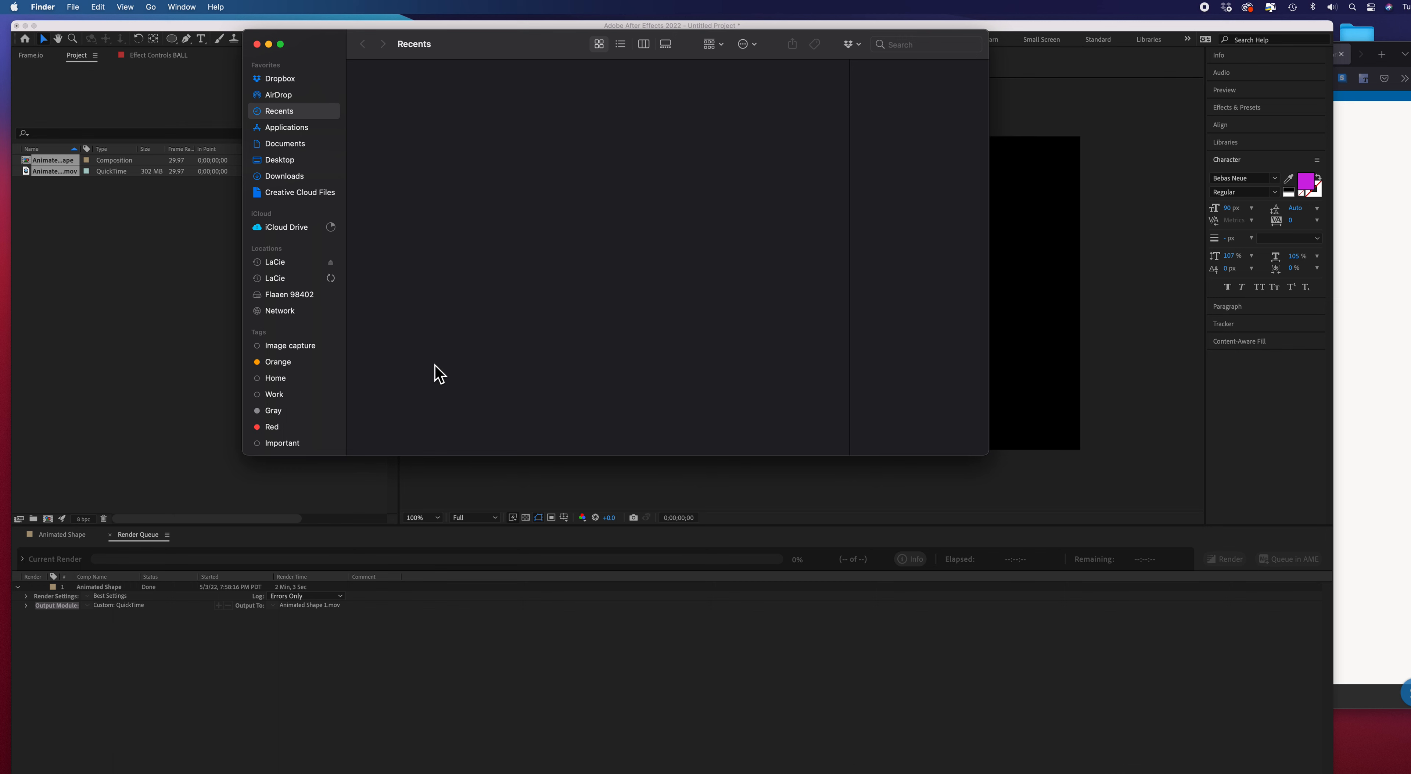
left_click(278, 230)
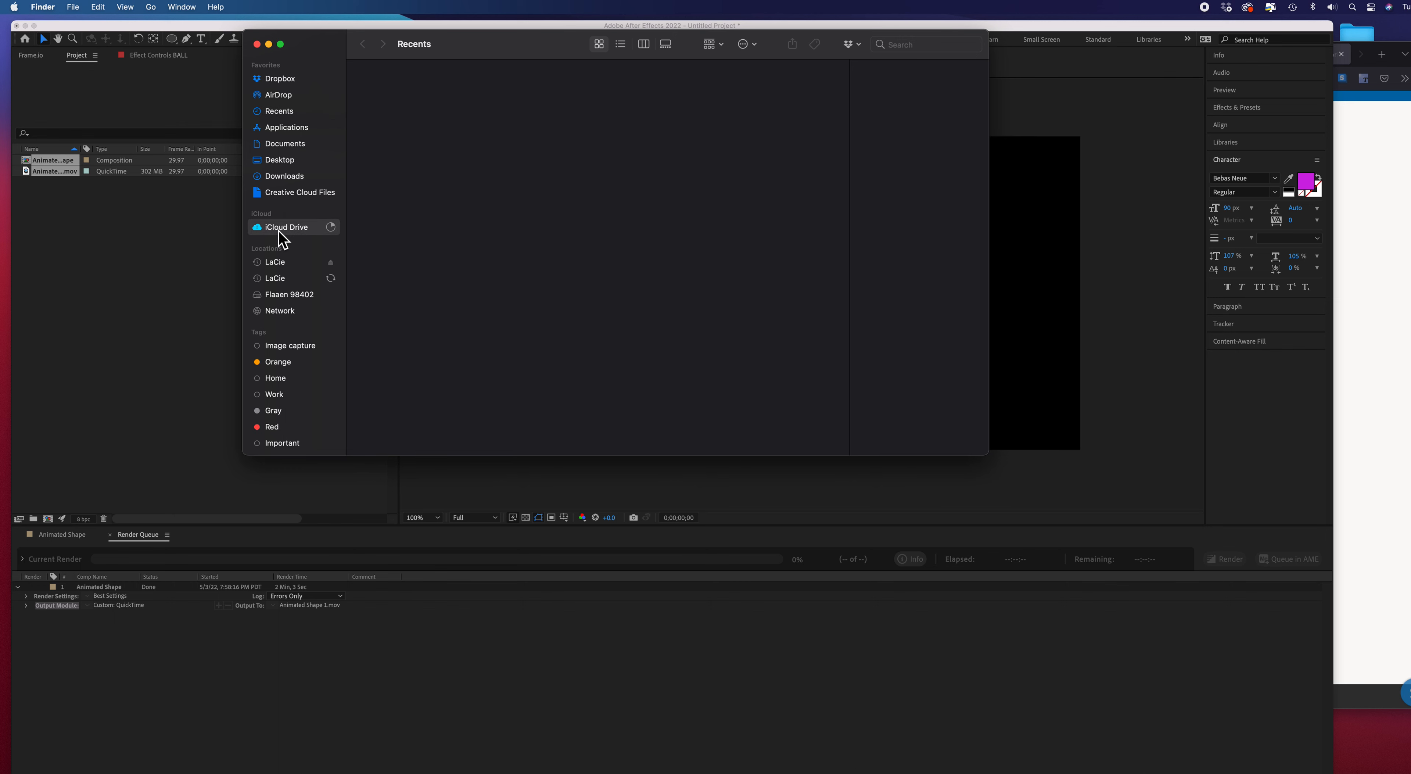
left_click(388, 113)
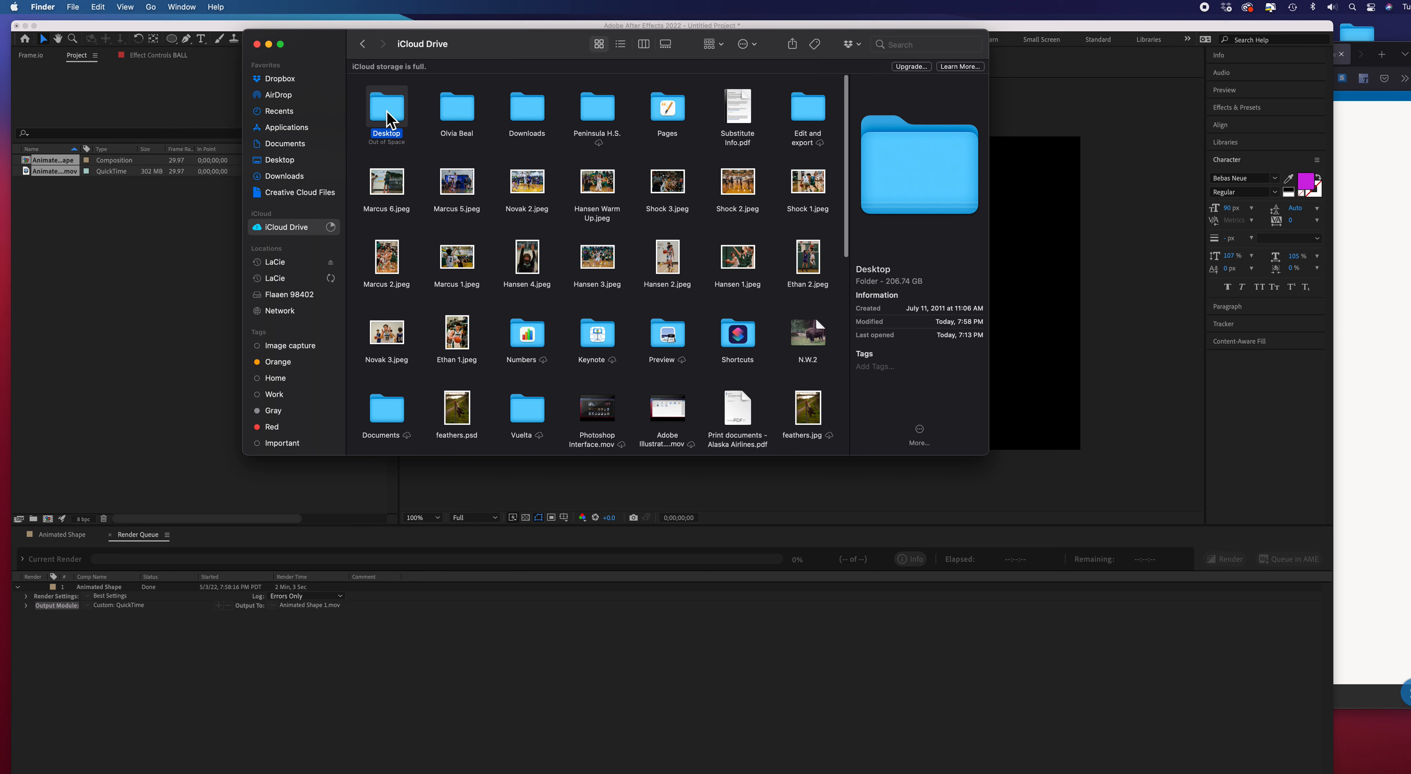
double_click(388, 112)
left_click(387, 112)
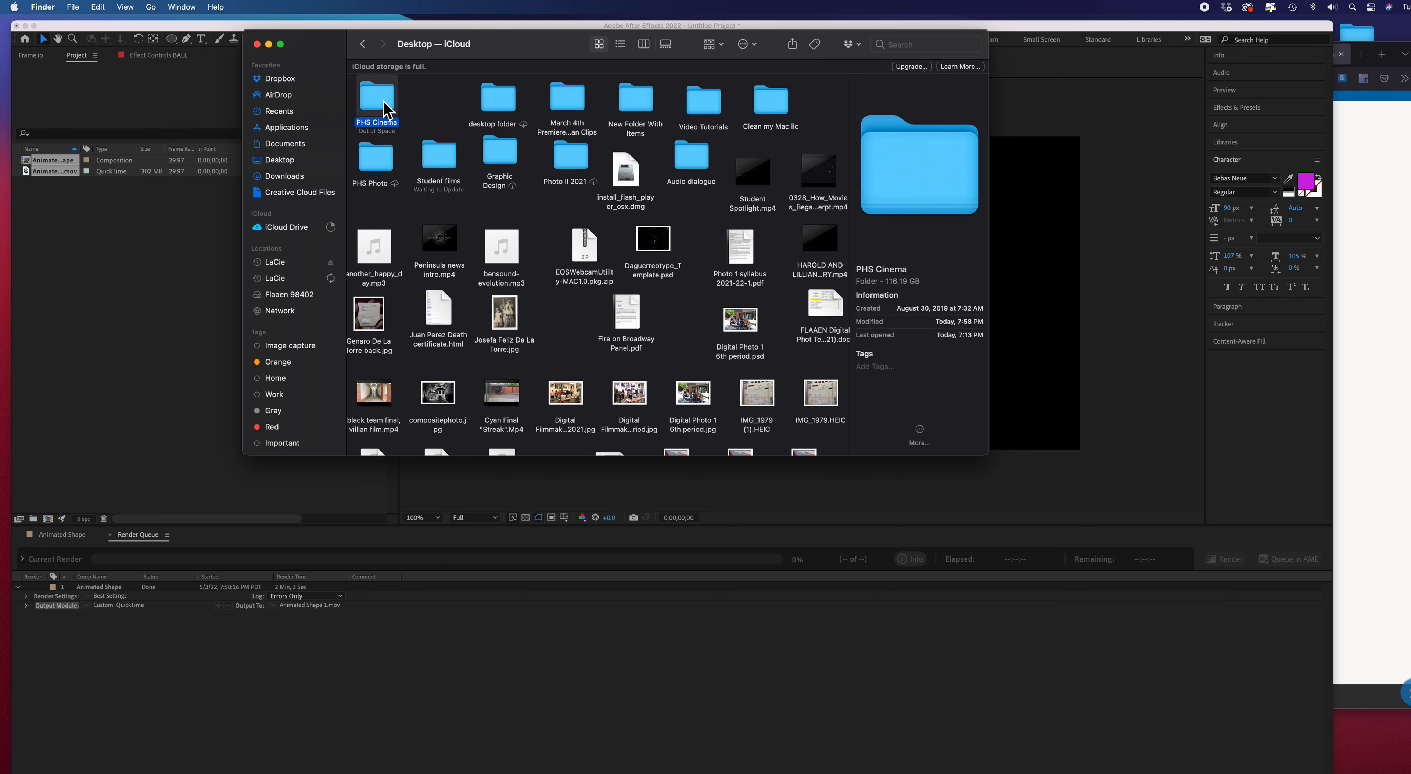
double_click(387, 112)
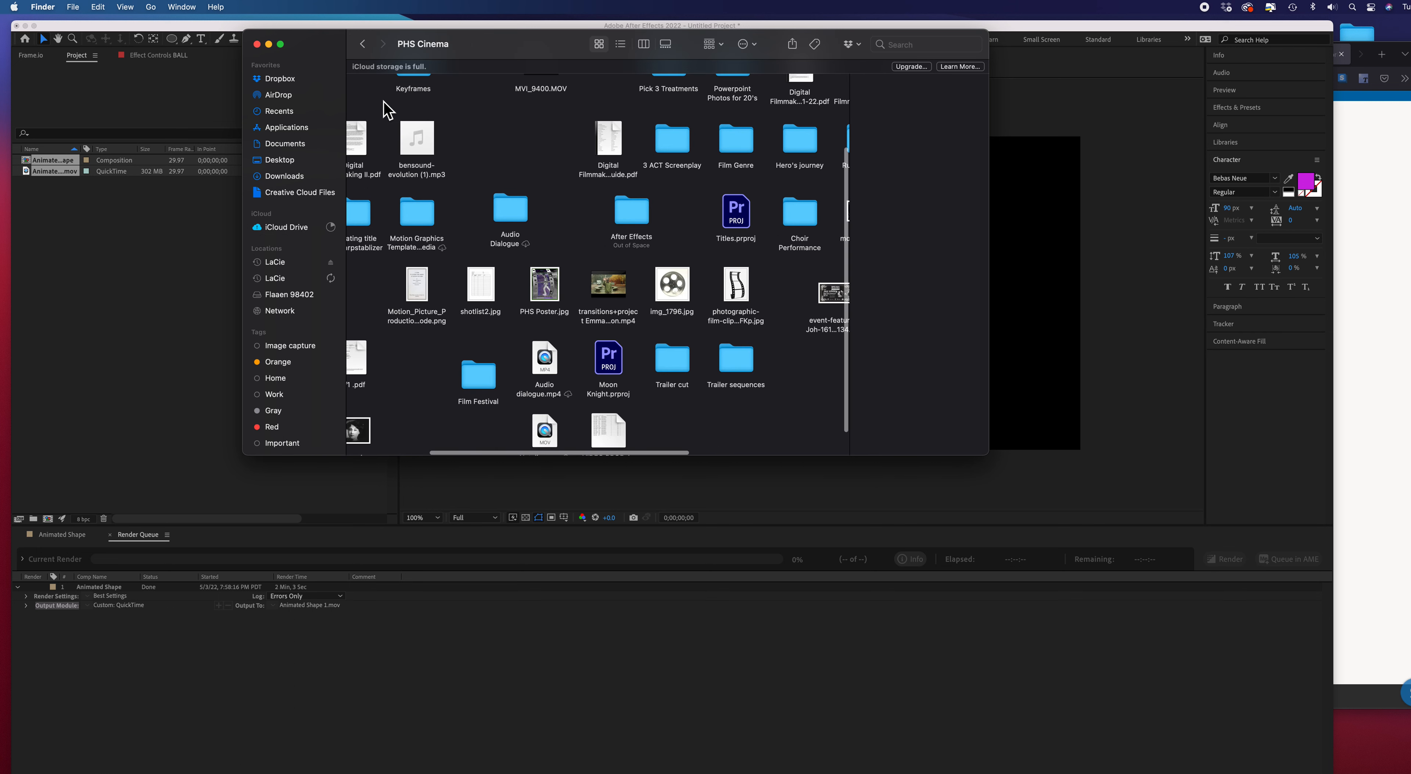
left_click(630, 218)
double_click(631, 219)
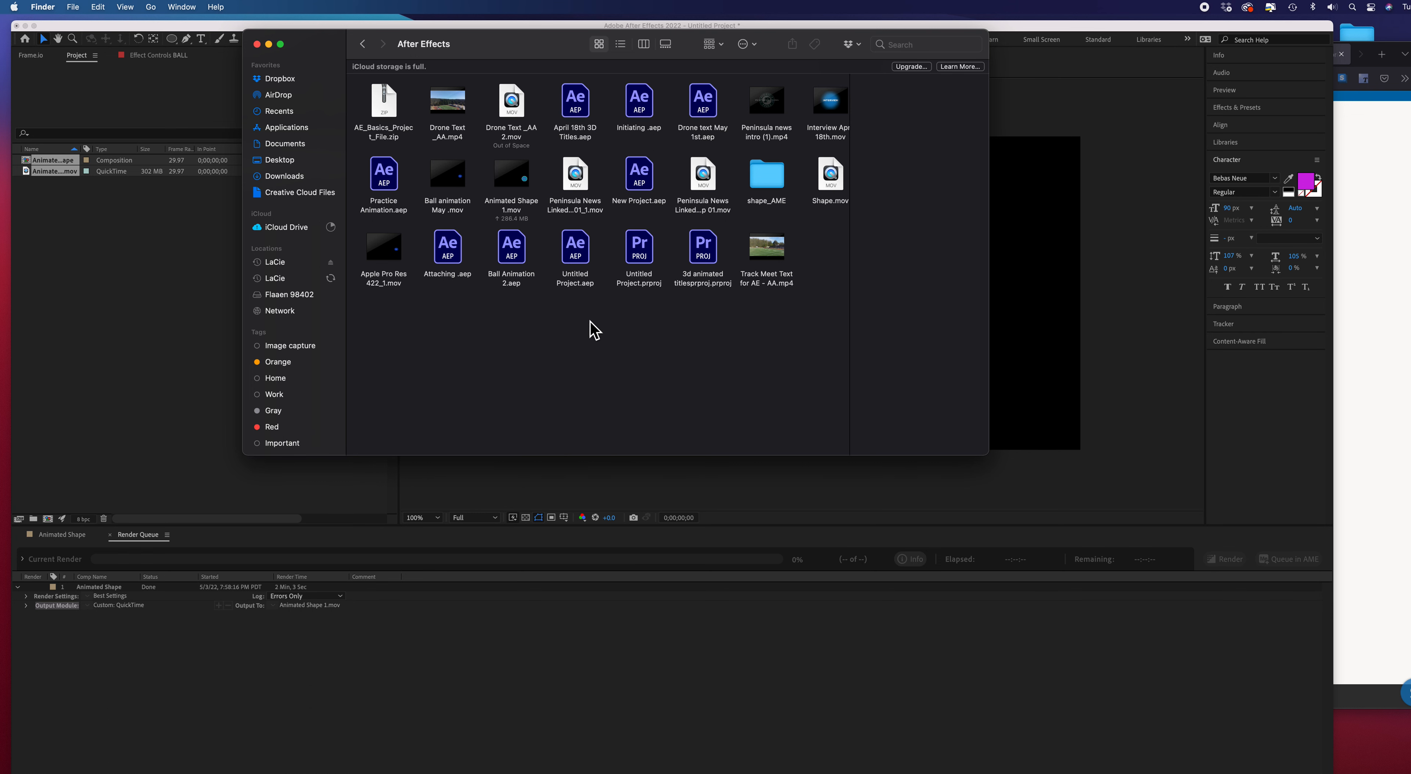
Find Animated Shape 1.mov in the folder, play its first few seconds in QuickTime Player, and close the movie
scroll(870, 332, "right", 10)
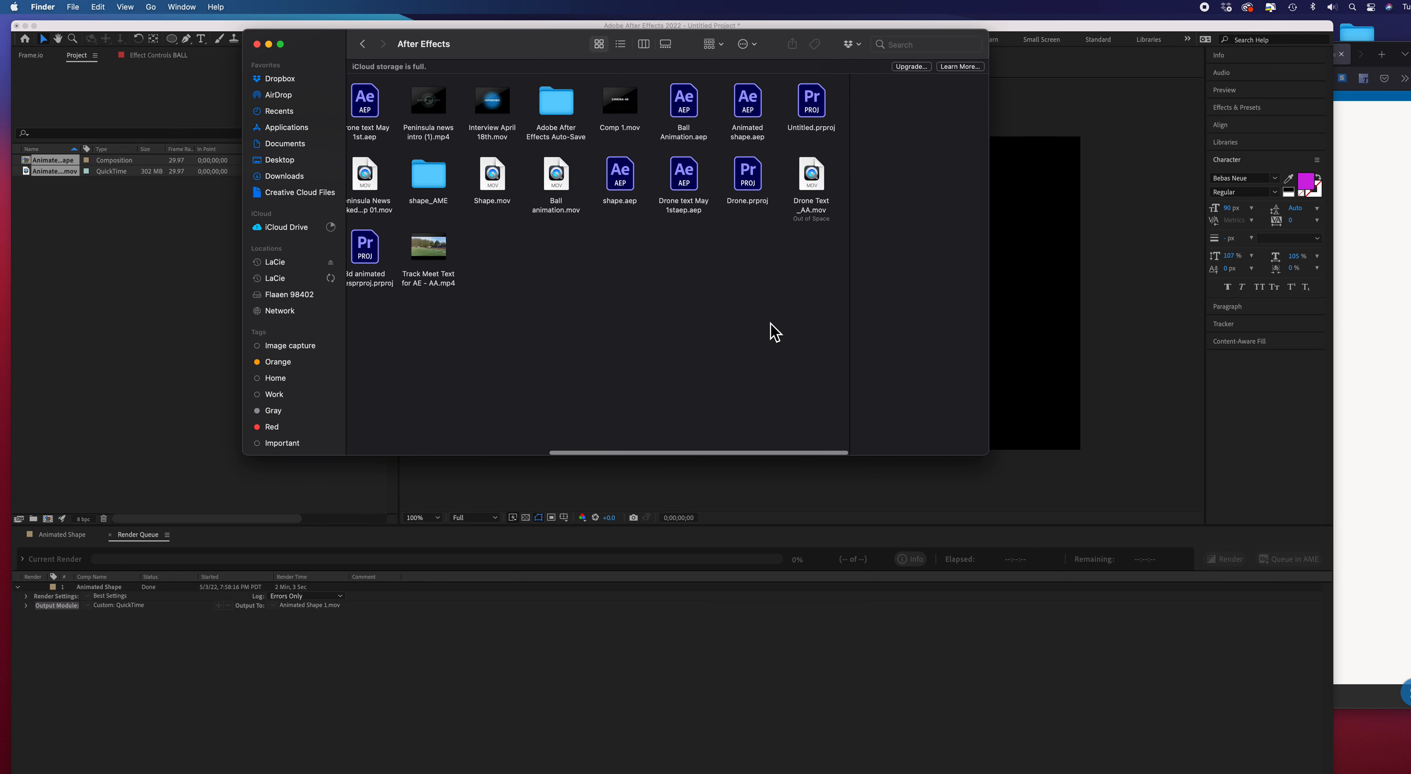
scroll(772, 322, "left", 5)
scroll(775, 331, "left", 5)
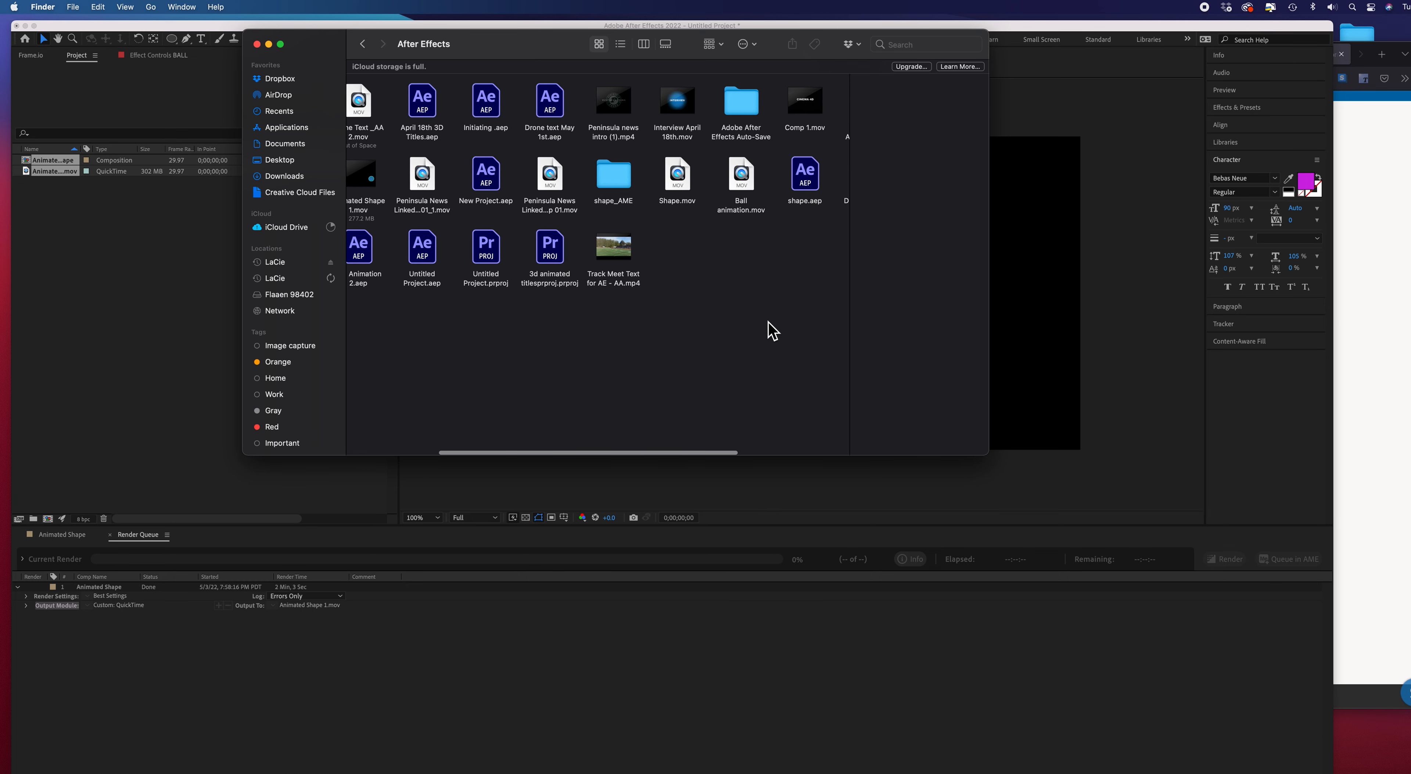
scroll(772, 330, "left", 2)
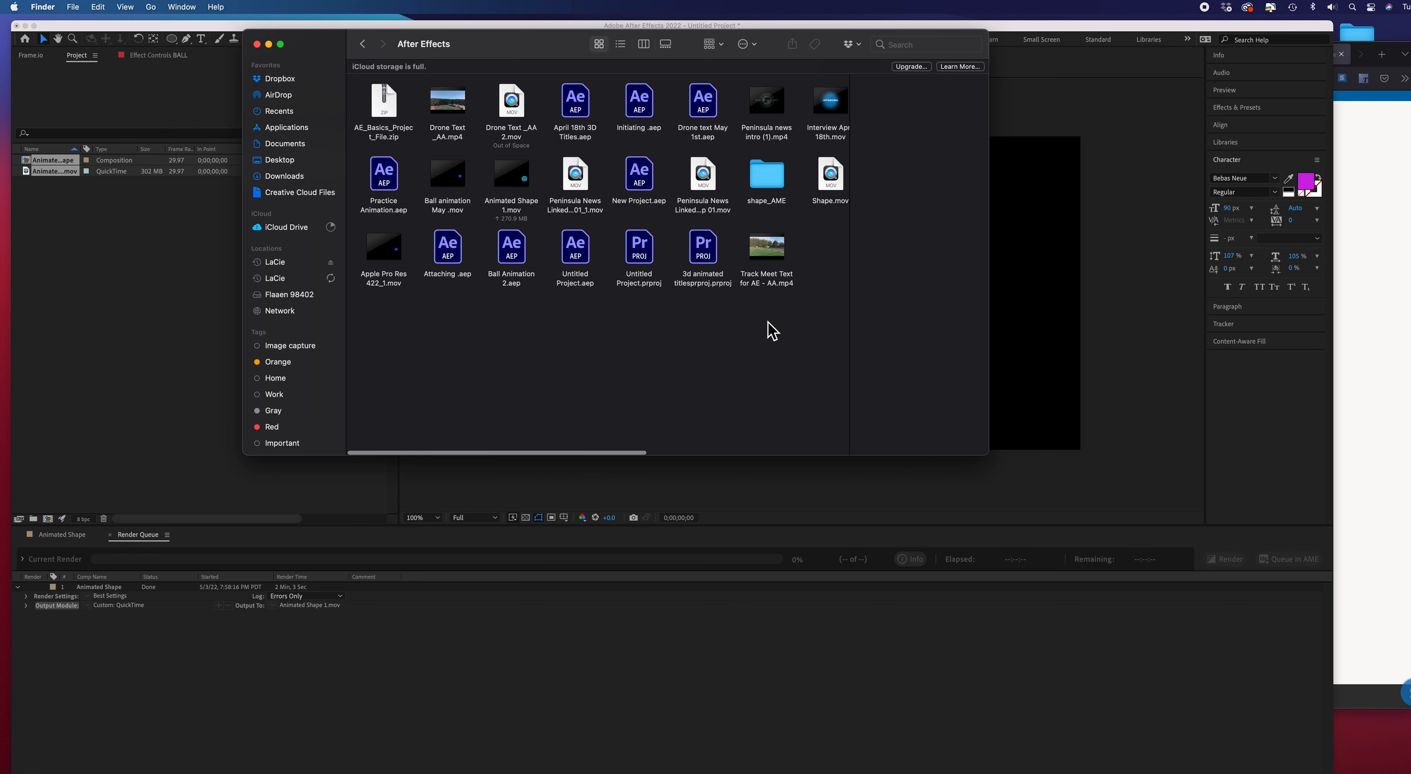
scroll(769, 322, "left", 1)
double_click(515, 179)
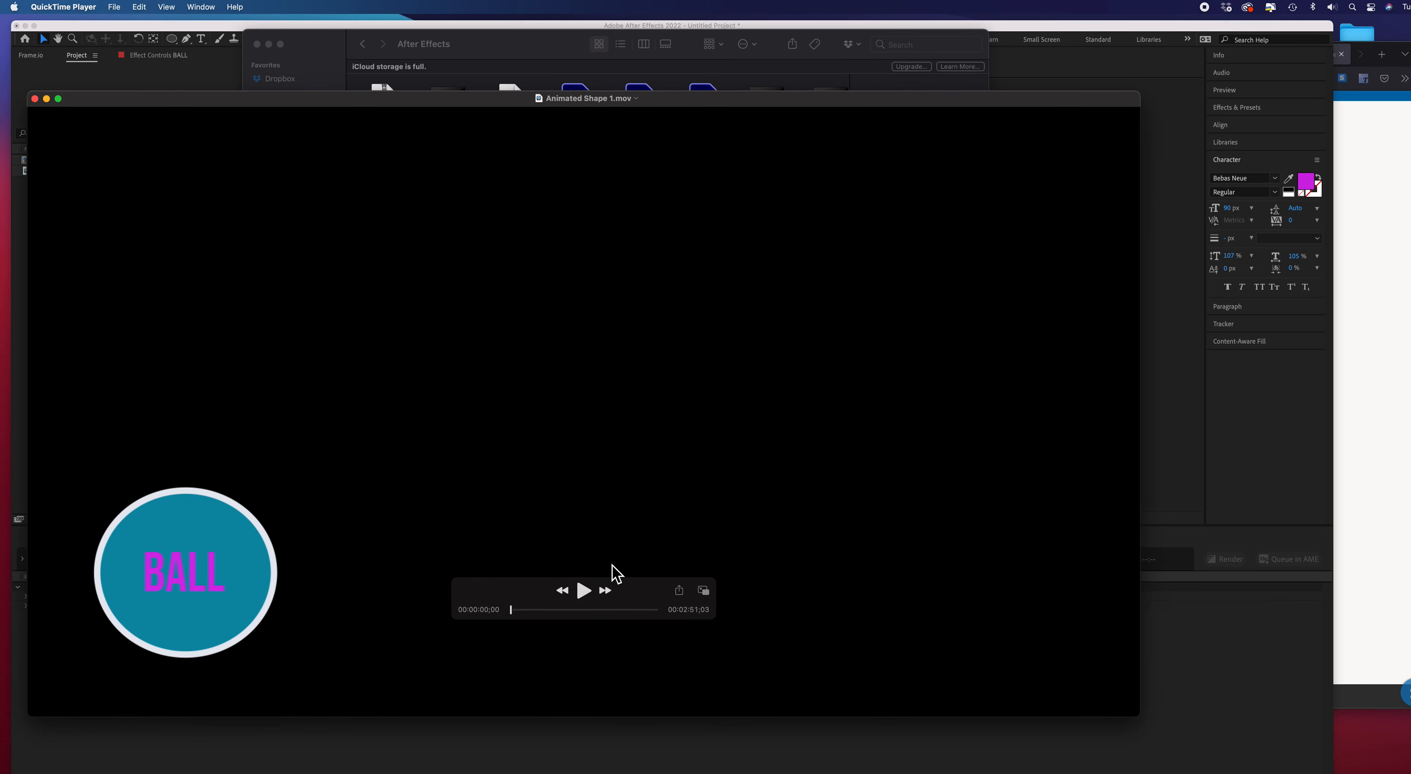
left_click(584, 593)
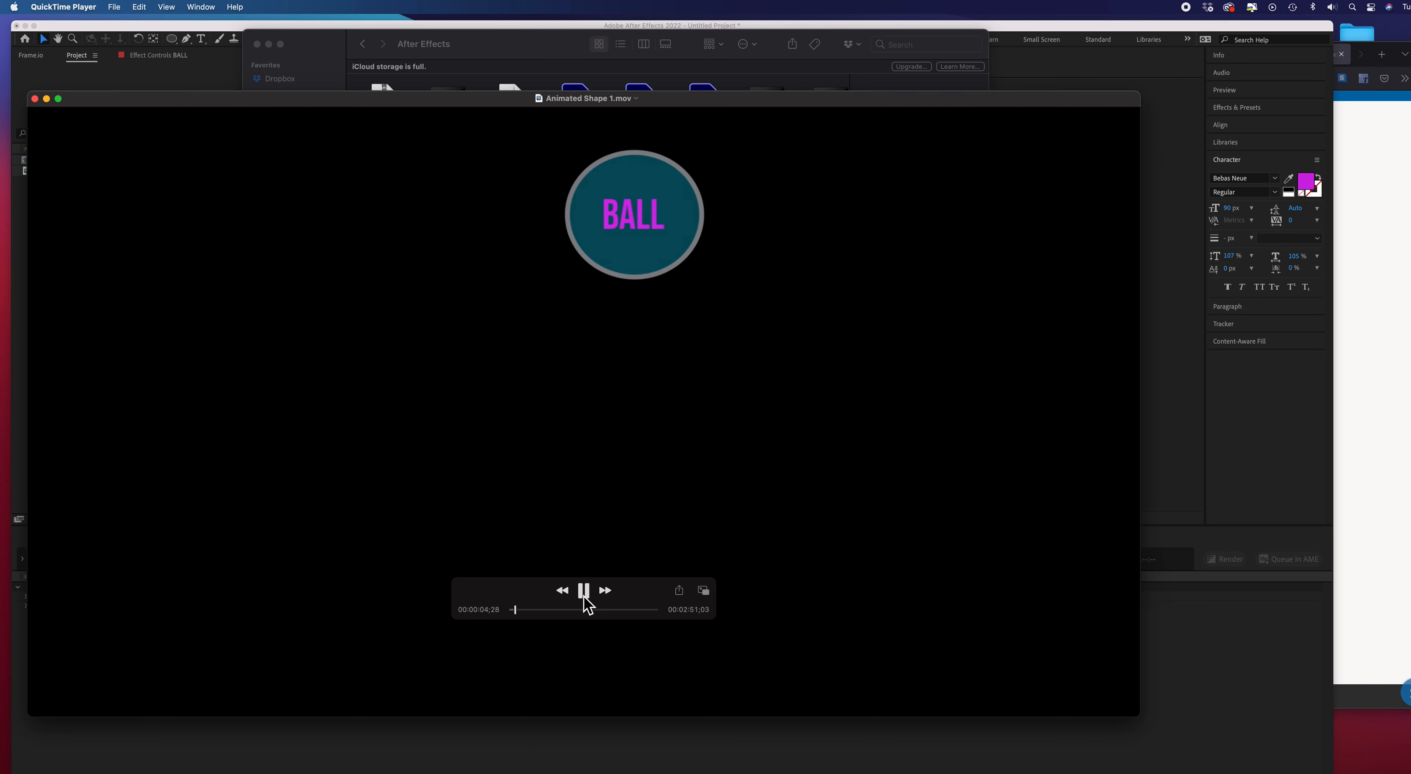
left_click(585, 597)
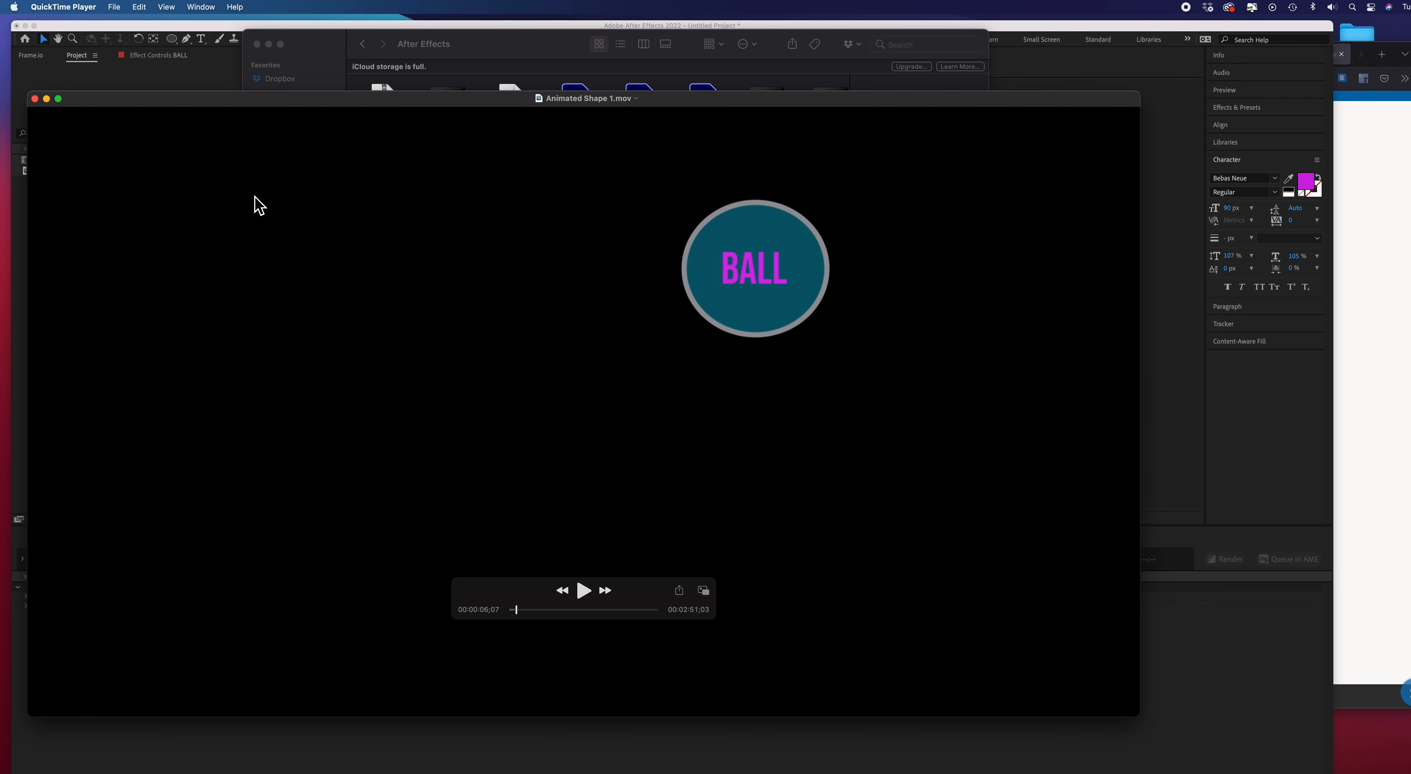
left_click(35, 99)
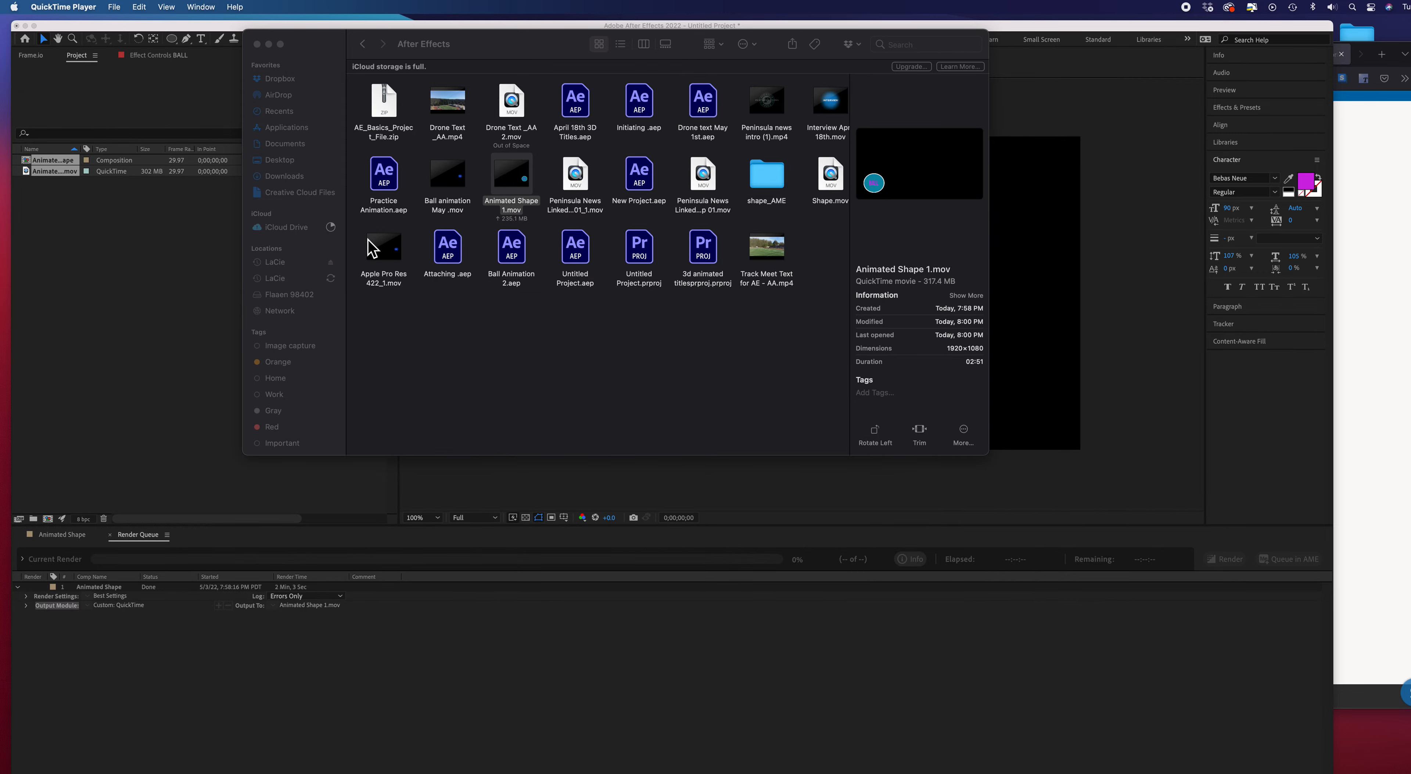